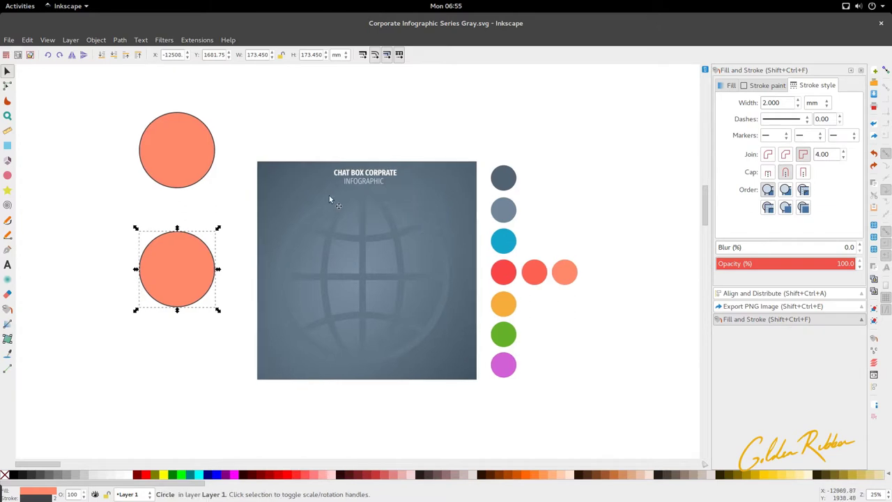
# Select the gray background square and switch the toolbar units to px.
pyautogui.scroll(2, 381, 182)
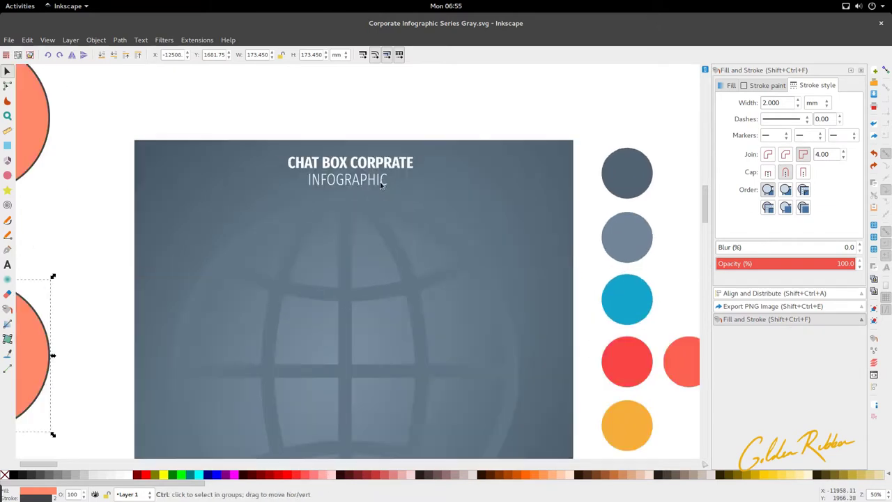
pyautogui.scroll(-1, 309, 171)
pyautogui.click(506, 166)
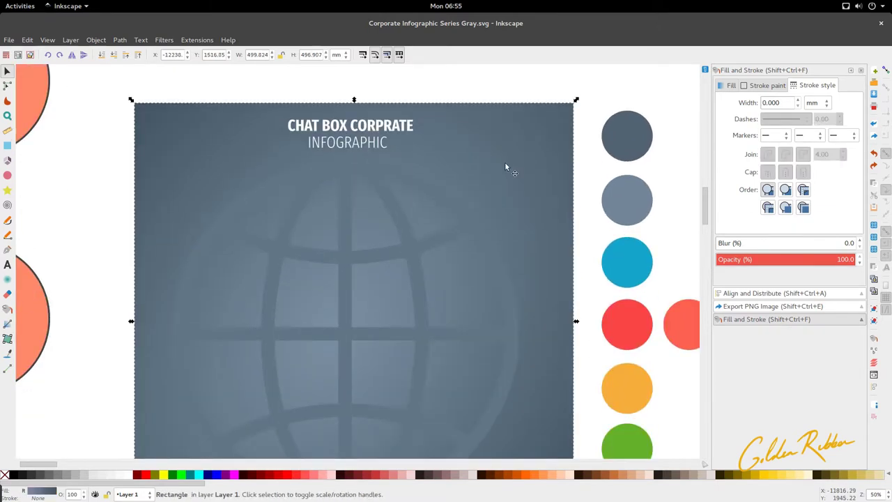
pyautogui.scroll(-1, 476, 180)
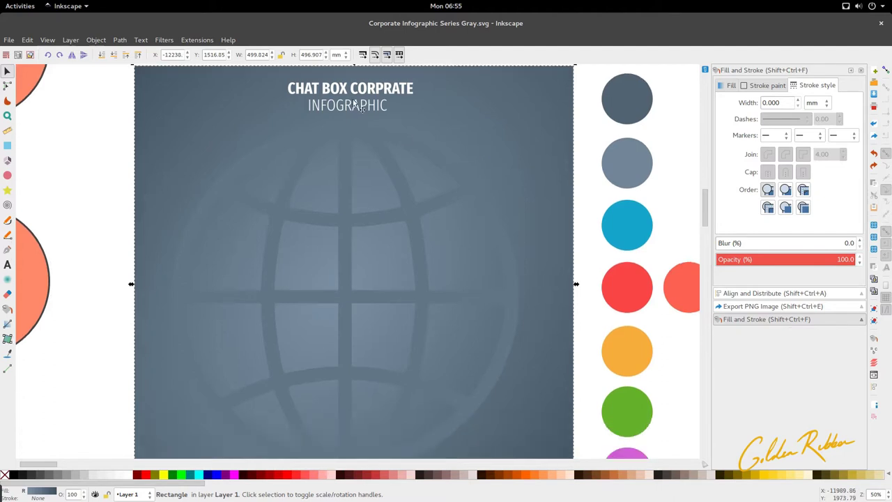
pyautogui.click(340, 54)
pyautogui.click(337, 36)
# Delete the globe grid shape from the background.
pyautogui.scroll(-1, 418, 118)
pyautogui.keyDown('ctrl'); pyautogui.scroll(-1, 418, 118); pyautogui.keyUp('ctrl')
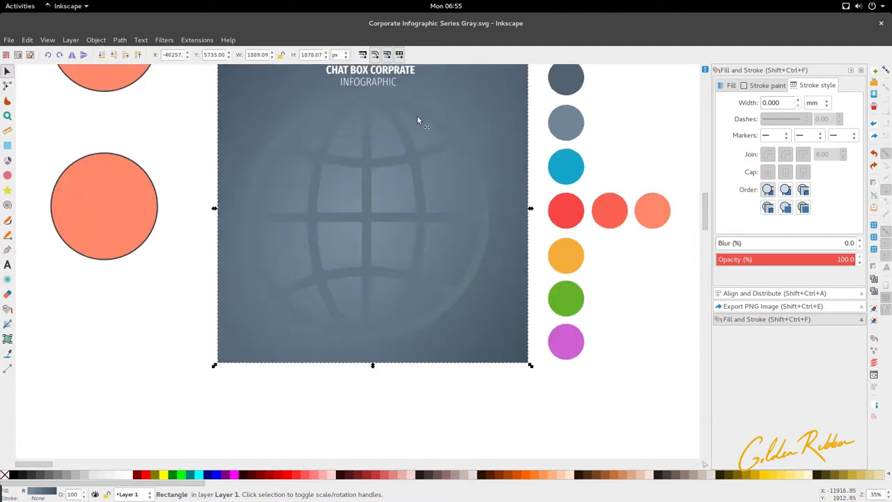
pyautogui.scroll(1, 418, 118)
pyautogui.keyDown('ctrl'); pyautogui.scroll(1, 381, 141); pyautogui.keyUp('ctrl')
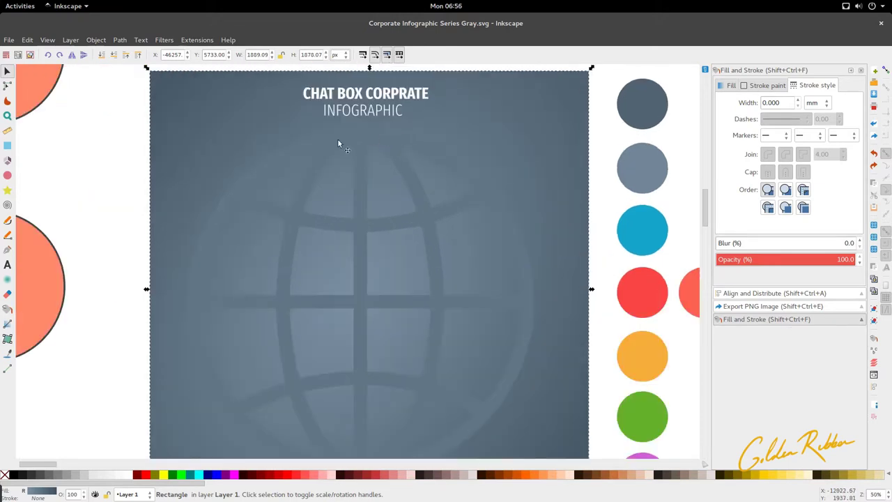
pyautogui.keyDown('ctrl'); pyautogui.scroll(-2, 381, 217); pyautogui.keyUp('ctrl')
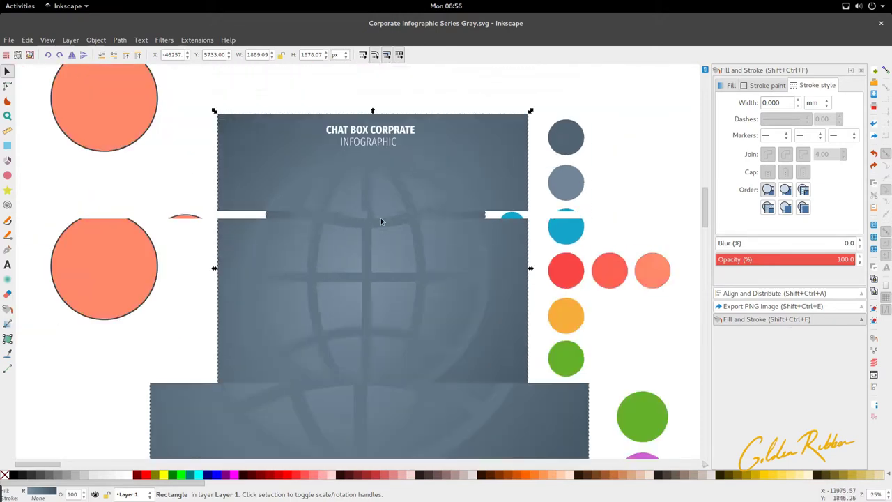
pyautogui.click(378, 219)
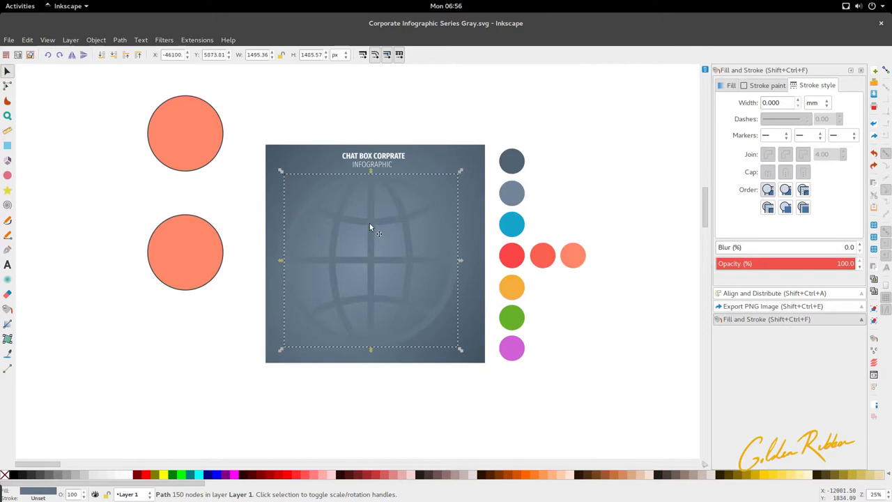
pyautogui.press('Delete')
# Duplicate the top orange circle and move the copy down between the circles.
pyautogui.hscroll(-5, 369, 223)
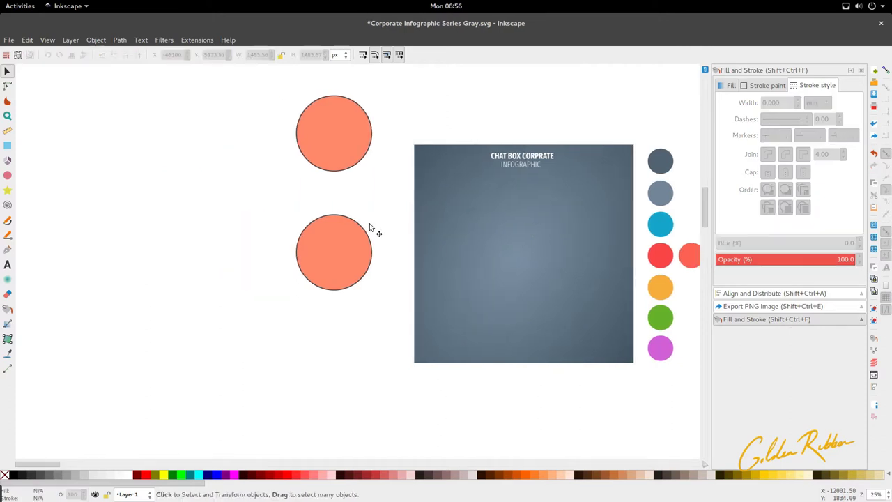
pyautogui.scroll(3, 370, 223)
pyautogui.click(317, 209)
pyautogui.hotkey('ctrl', 'd')
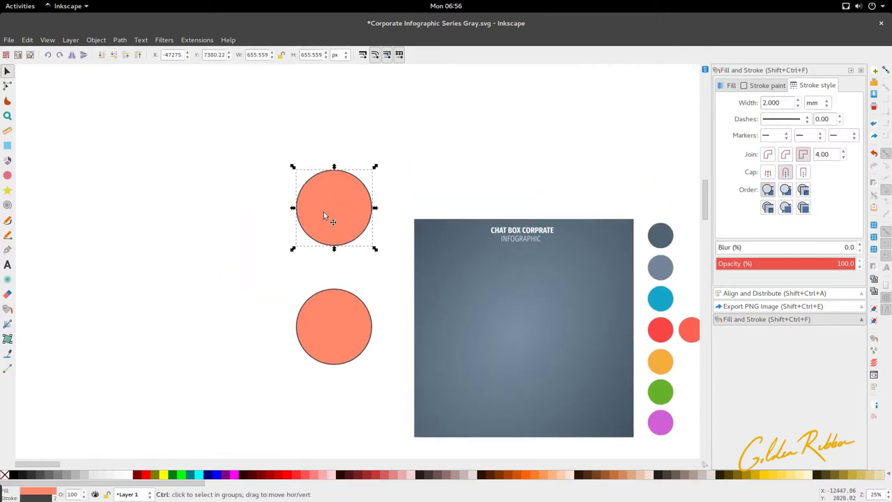
pyautogui.moveTo(324, 211); pyautogui.dragTo(331, 275)
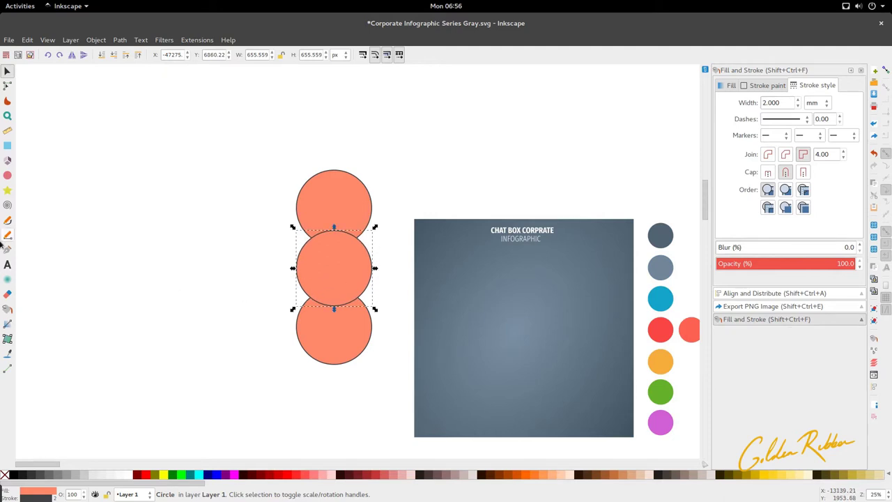
# Draw a new outlined circle to the left of the orange circles.
pyautogui.click(7, 175)
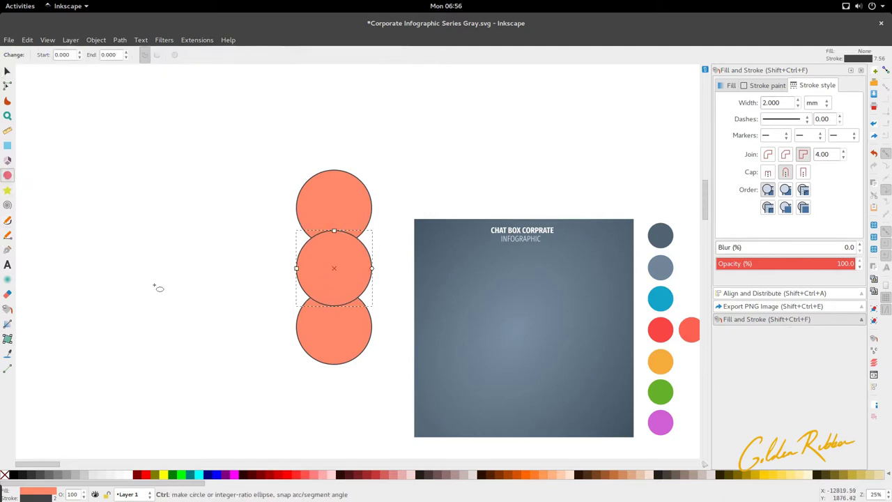
pyautogui.moveTo(193, 251); pyautogui.dragTo(254, 300)
pyautogui.press('s')
pyautogui.click(222, 282)
pyautogui.press('d')
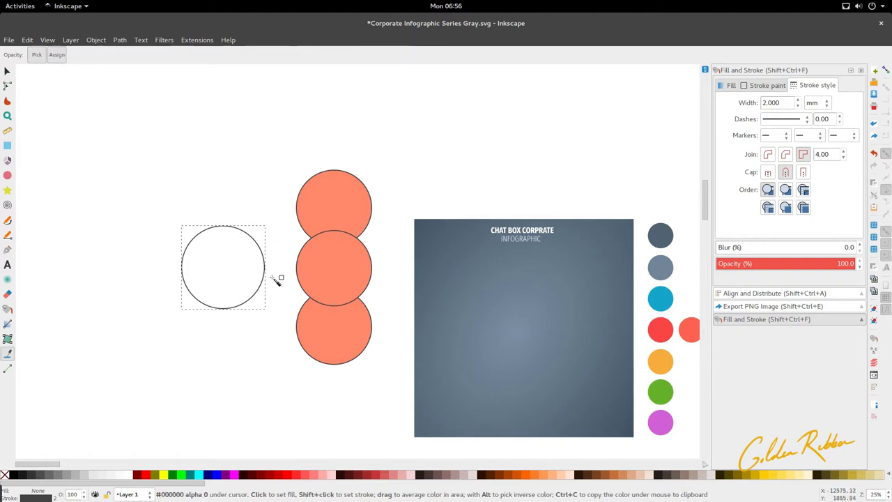
pyautogui.press('s')
# Delete all three orange circles.
pyautogui.click(352, 296)
pyautogui.keyDown('shift'); pyautogui.click(341, 207); pyautogui.keyUp('shift')
pyautogui.keyDown('shift'); pyautogui.click(326, 319); pyautogui.keyUp('shift')
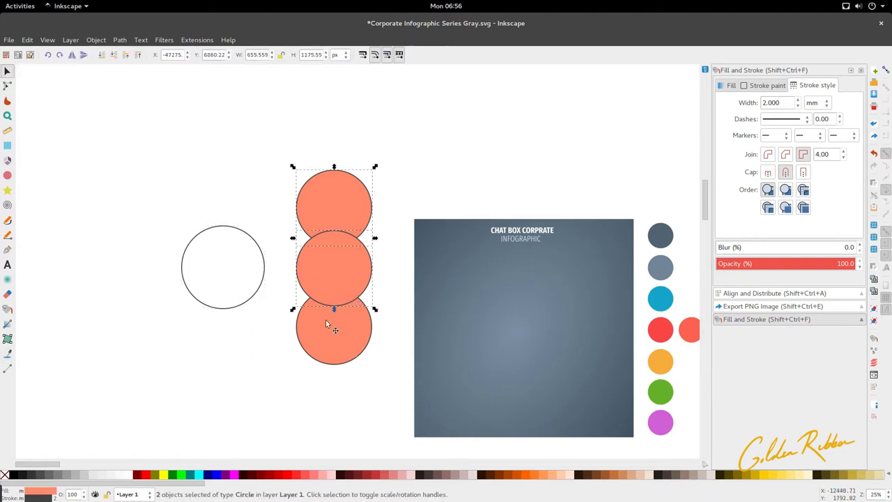
pyautogui.press('Delete')
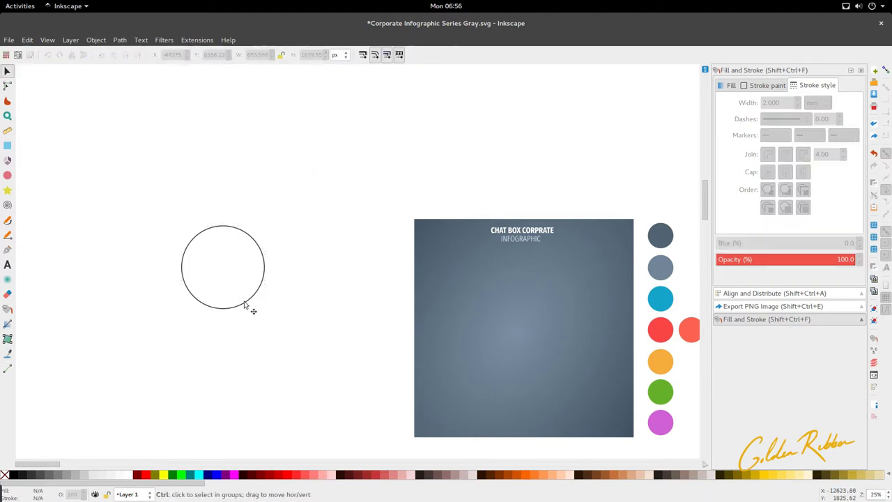
# Move the circle right and stack overlapping copies directly above and below it.
pyautogui.moveTo(245, 305); pyautogui.dragTo(348, 305)
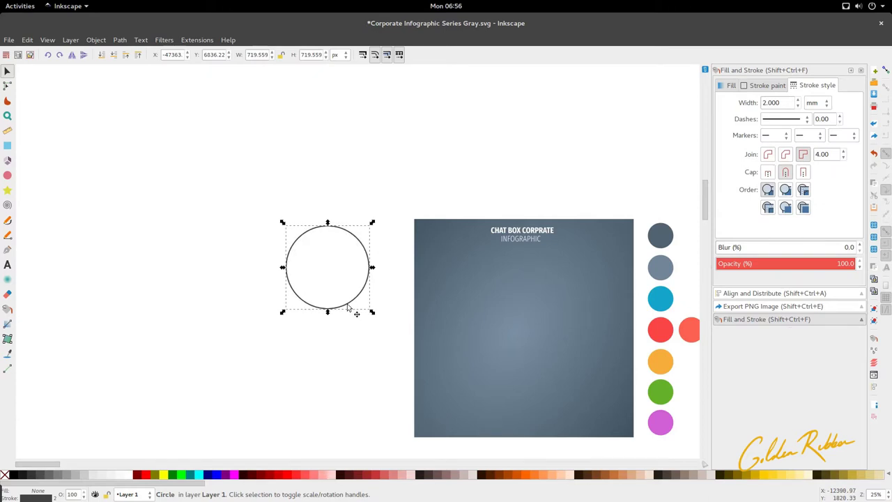
pyautogui.hotkey('ctrl', 'd')
pyautogui.moveTo(348, 306); pyautogui.dragTo(348, 244)
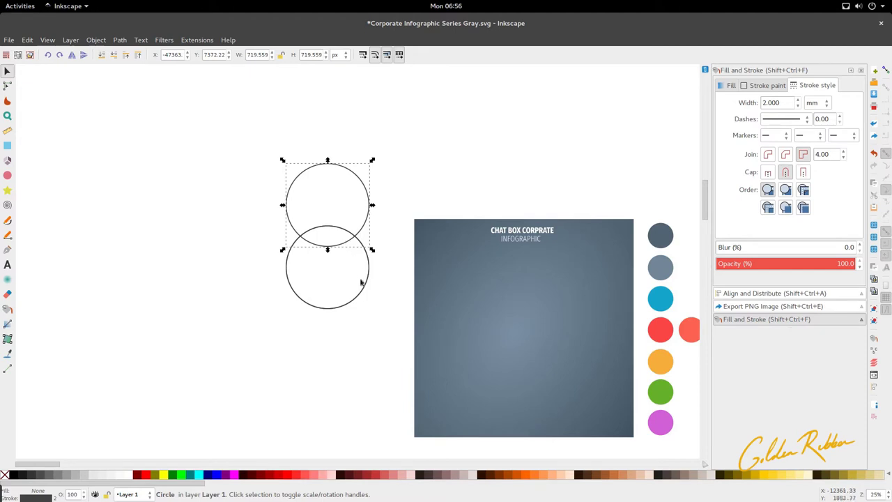
pyautogui.click(370, 303)
pyautogui.click(360, 301)
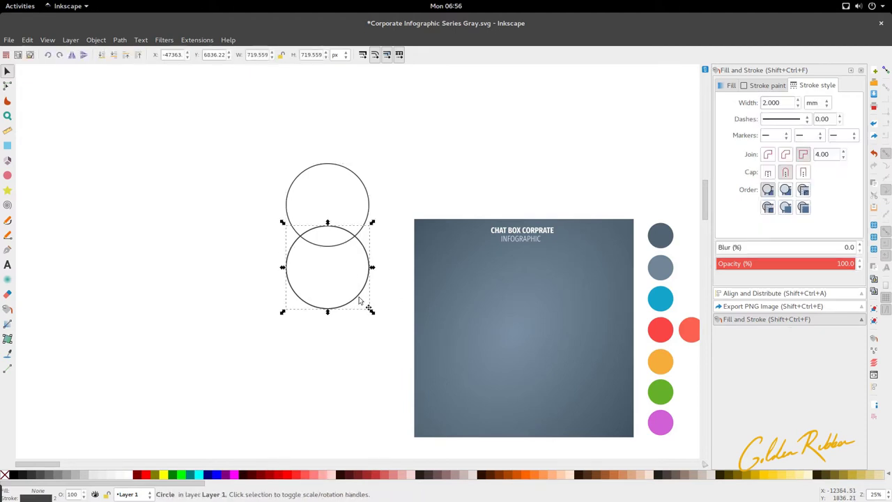
pyautogui.press('ctrl')
pyautogui.moveTo(363, 291); pyautogui.dragTo(369, 357)
# Squeeze the middle circle horizontally into a tall narrow ellipse.
pyautogui.click(373, 279)
pyautogui.click(369, 277)
pyautogui.press('ctrl')
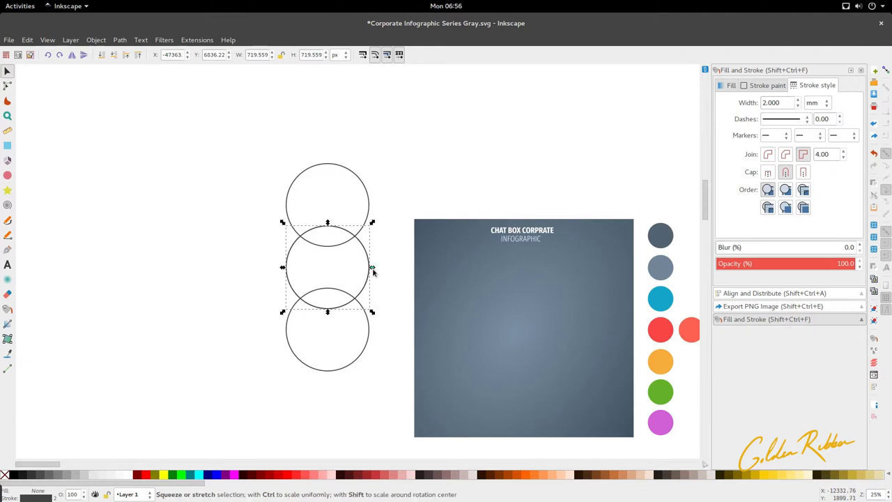
pyautogui.moveTo(373, 272); pyautogui.dragTo(353, 274)
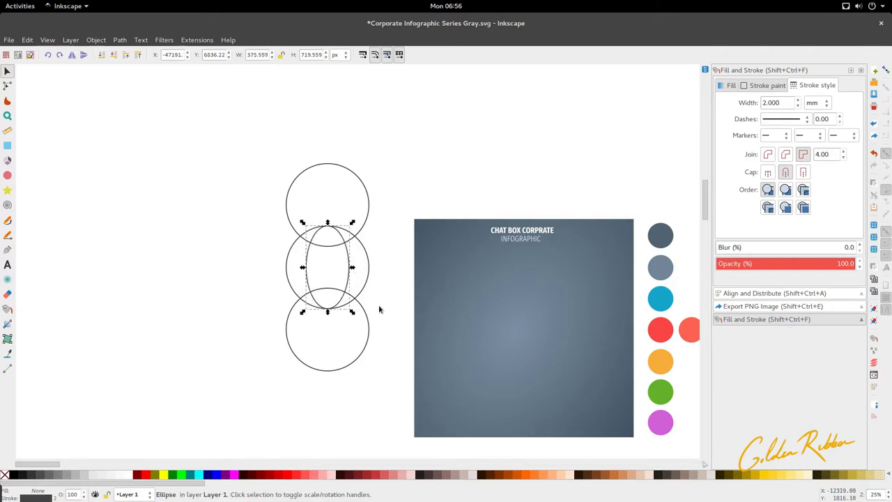
pyautogui.click(376, 306)
pyautogui.scroll(2, 357, 320)
pyautogui.click(378, 312)
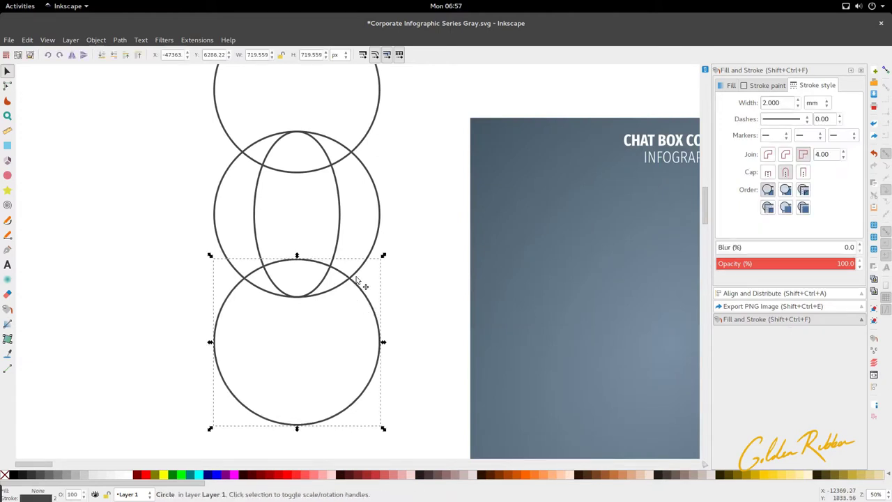
pyautogui.click(314, 174)
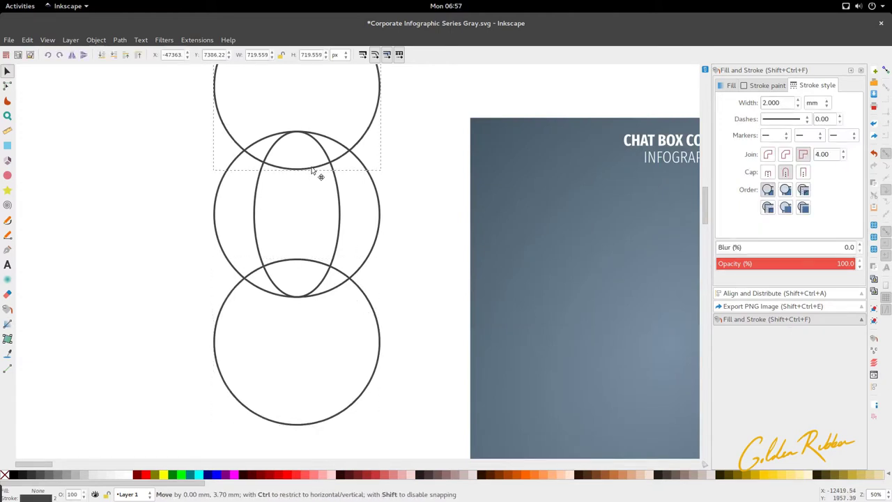
pyautogui.scroll(-4, 307, 237)
pyautogui.scroll(4, 307, 240)
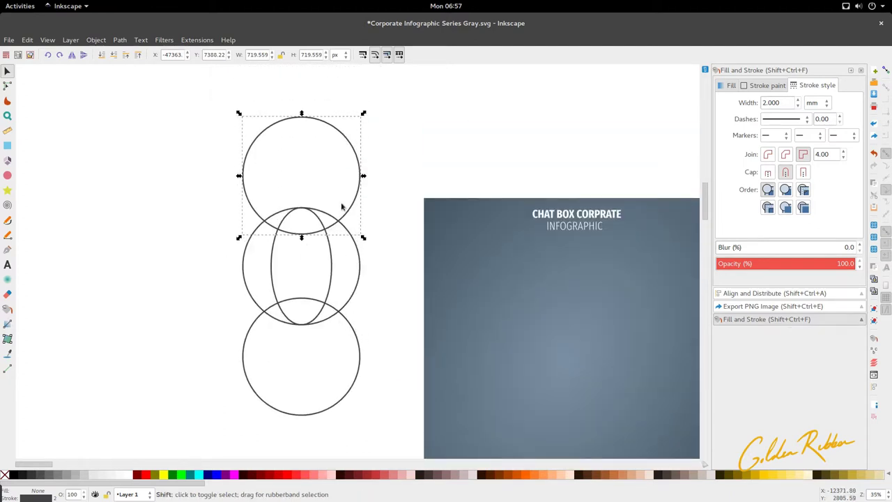
# Union the top and bottom circles into one path.
pyautogui.keyDown('shift'); pyautogui.click(360, 345); pyautogui.keyUp('shift')
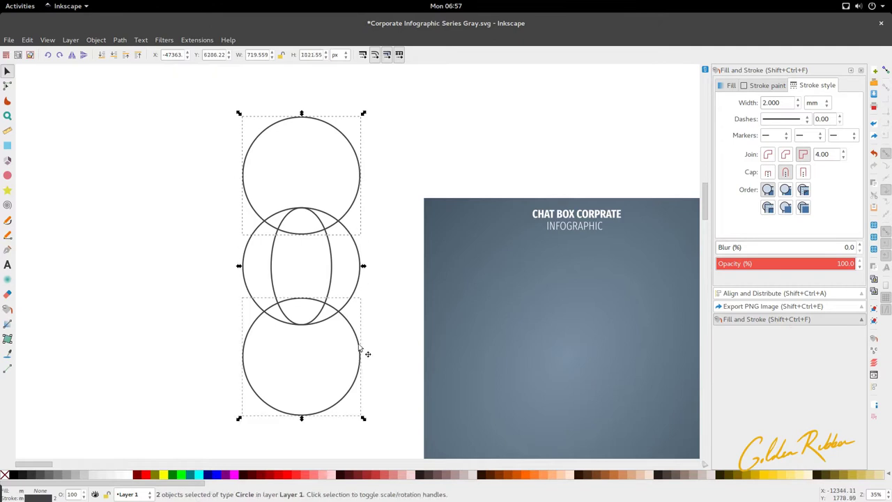
pyautogui.click(119, 40)
pyautogui.click(133, 119)
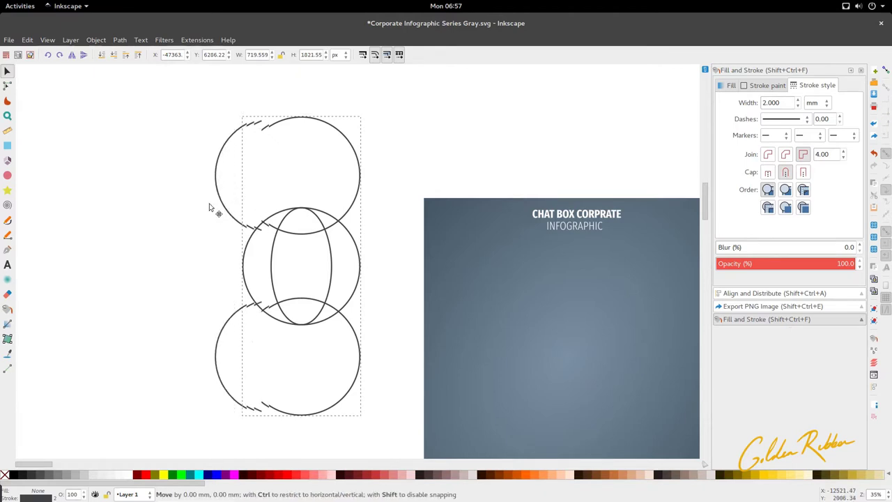
# Convert all 8 nodes of the merged path to corner nodes.
pyautogui.doubleClick(255, 208)
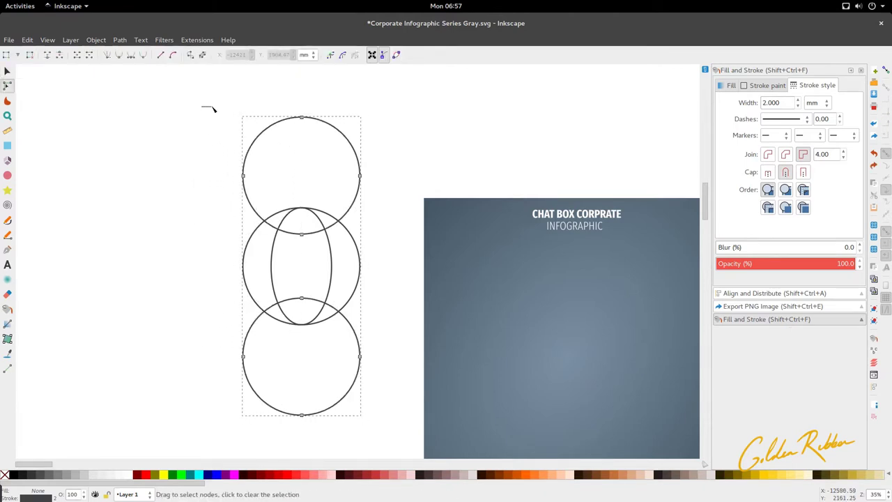
pyautogui.moveTo(216, 111); pyautogui.dragTo(376, 428)
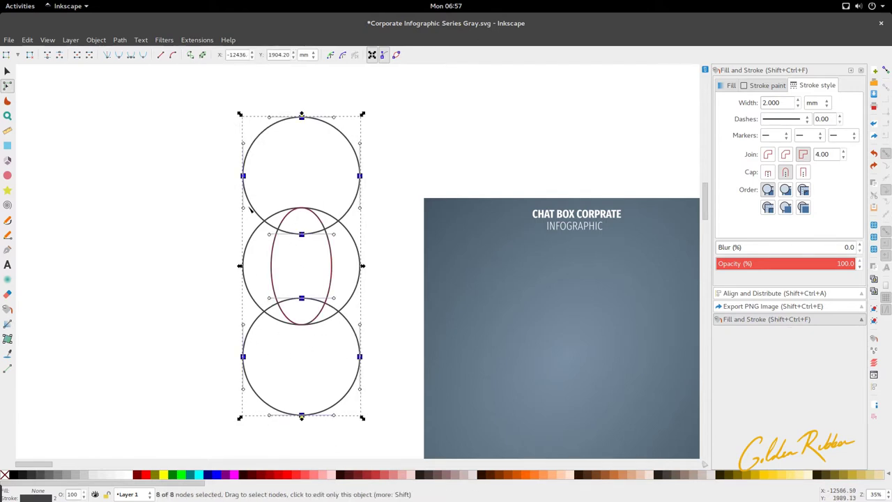
pyautogui.click(108, 55)
pyautogui.click(176, 215)
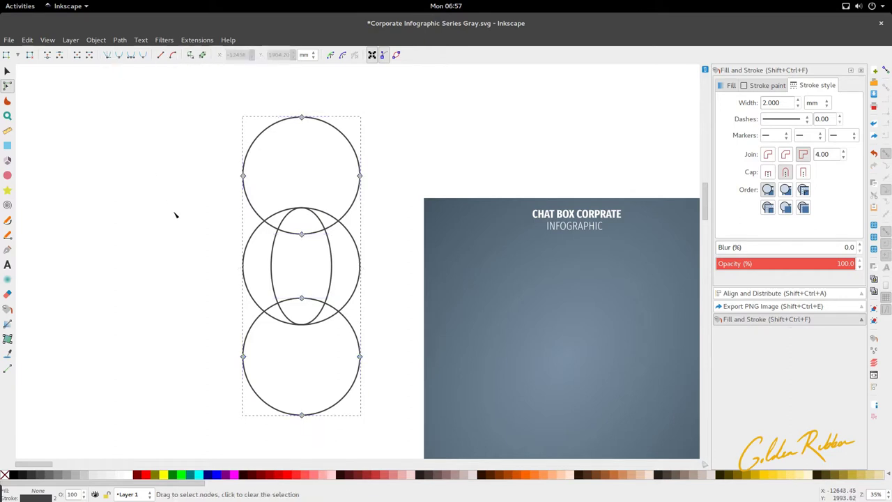
pyautogui.click(356, 222)
pyautogui.press('s')
pyautogui.click(369, 251)
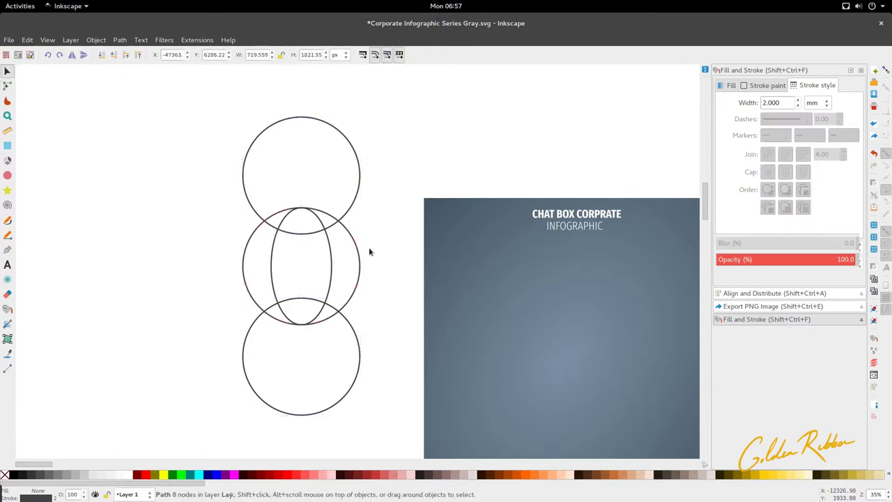
pyautogui.click(359, 296)
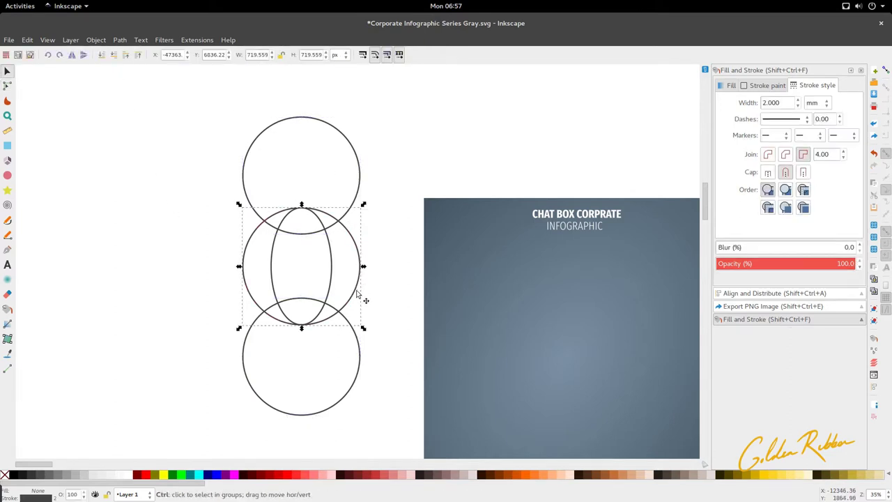
# Fill the middle circle with the grey-blue colour from the canvas.
pyautogui.moveTo(358, 296)
pyautogui.mouseDown()
pyautogui.moveTo(315, 297)
pyautogui.moveTo(369, 262)
pyautogui.mouseUp()
pyautogui.press('-')
pyautogui.press('d')
pyautogui.click(453, 299)
pyautogui.press('d')
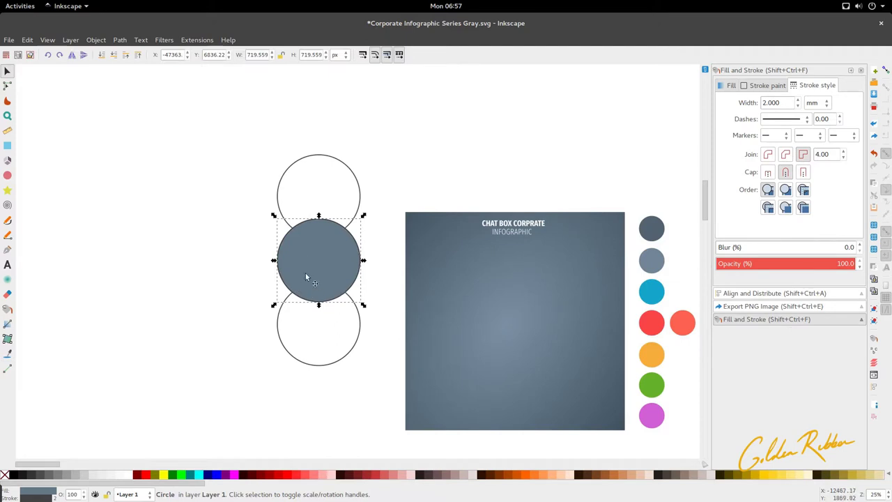
# Cut the merged path with the middle circle using Path > Cut Path.
pyautogui.scroll(1, 316, 224)
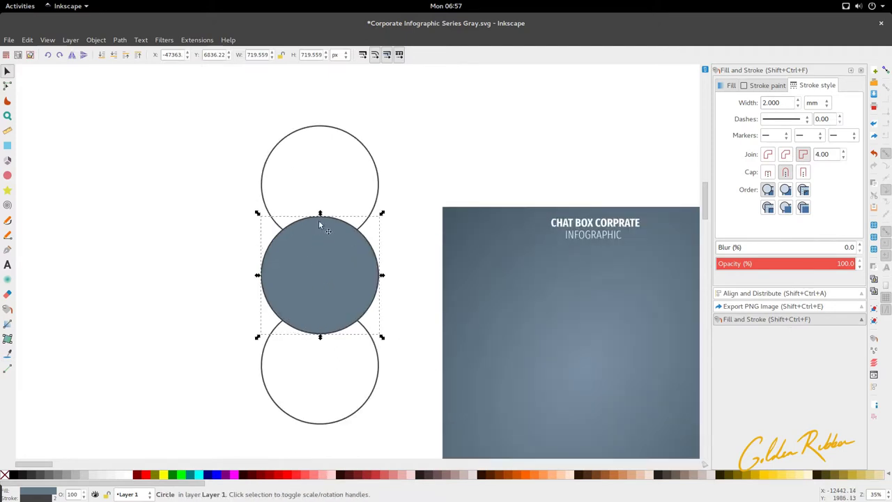
pyautogui.keyDown('shift'); pyautogui.click(379, 204); pyautogui.keyUp('shift')
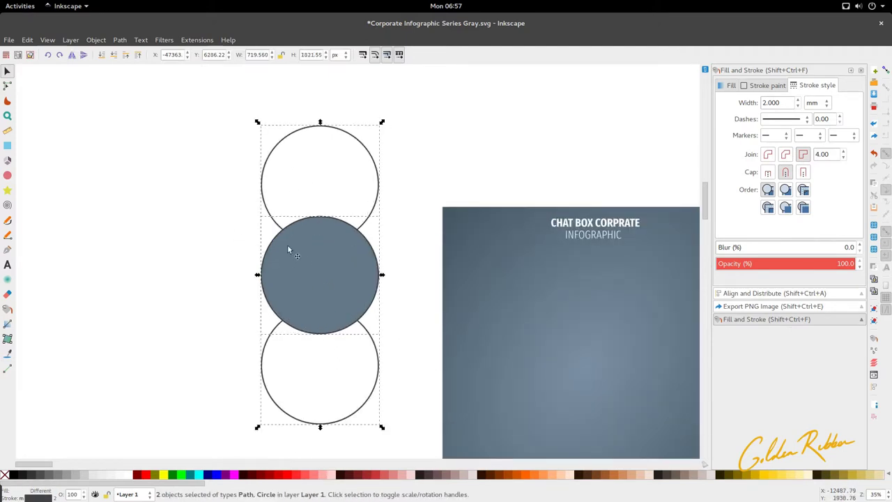
pyautogui.click(114, 40)
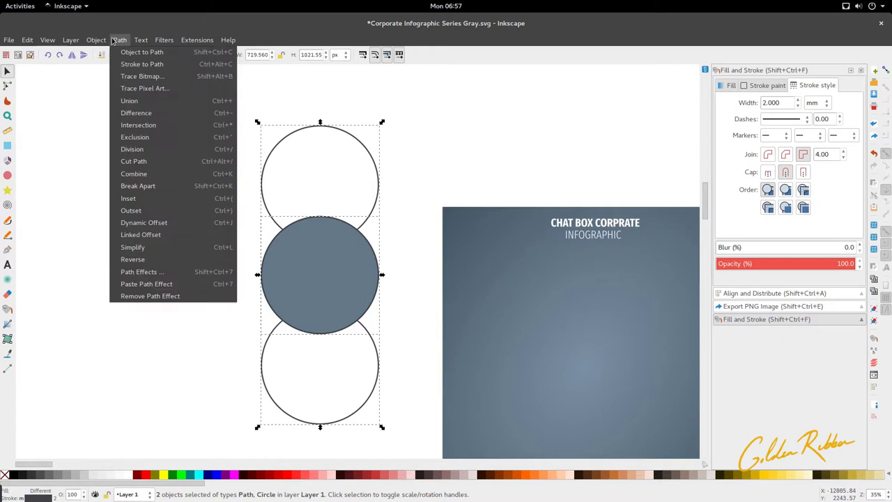
pyautogui.click(150, 163)
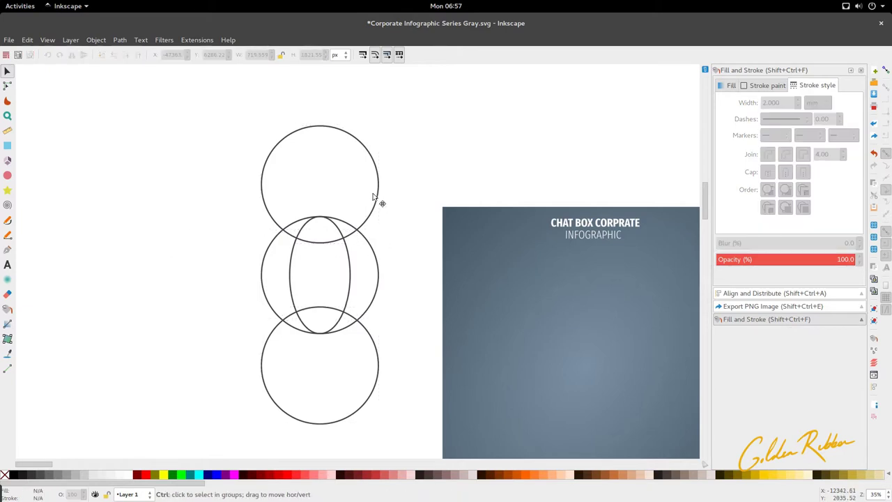
# Delete the stray top and bottom arc pieces, then turn on snapping.
pyautogui.moveTo(379, 198); pyautogui.dragTo(132, 265)
pyautogui.moveTo(305, 427); pyautogui.dragTo(150, 426)
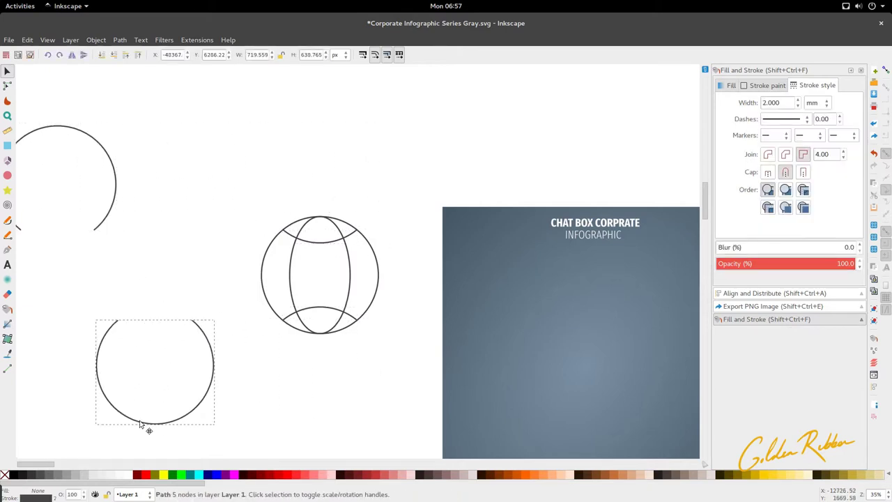
pyautogui.keyDown('shift'); pyautogui.click(119, 183); pyautogui.keyUp('shift')
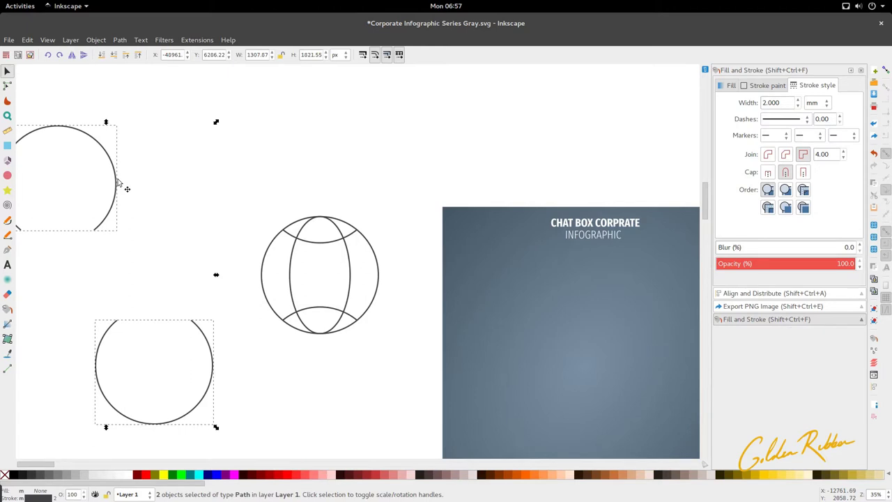
pyautogui.press('Delete')
pyautogui.scroll(2, 318, 199)
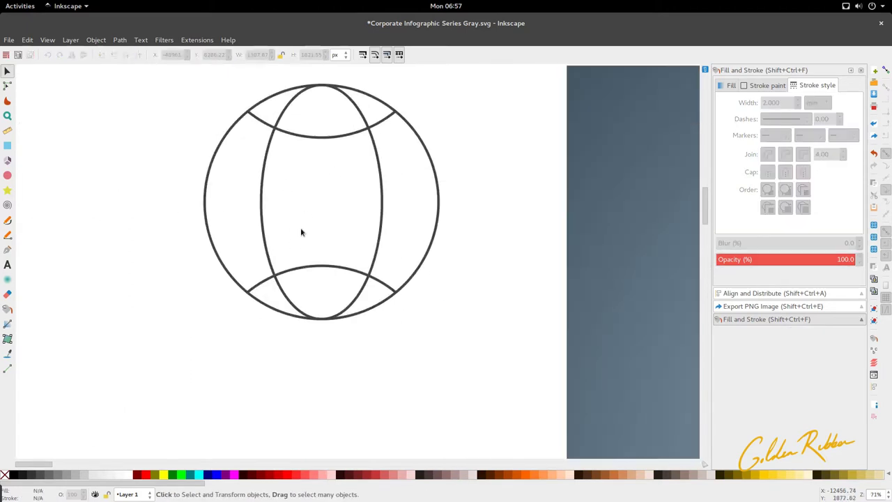
pyautogui.scroll(-2, 272, 206)
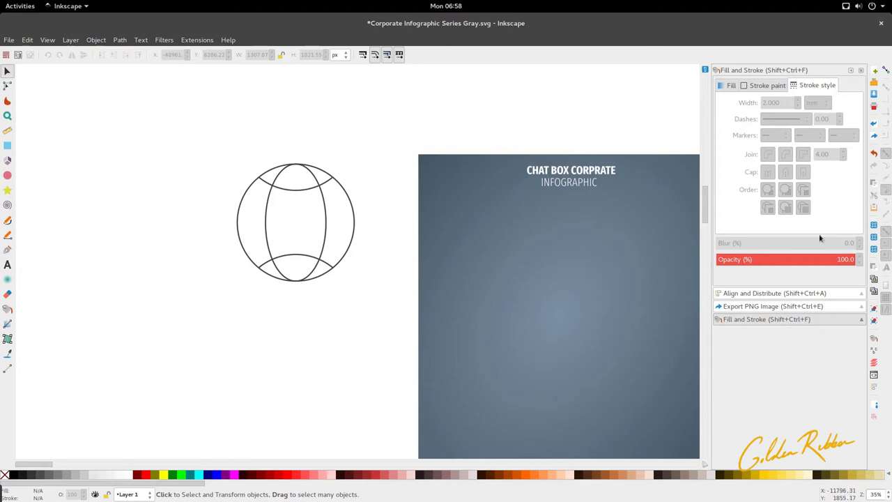
pyautogui.click(886, 71)
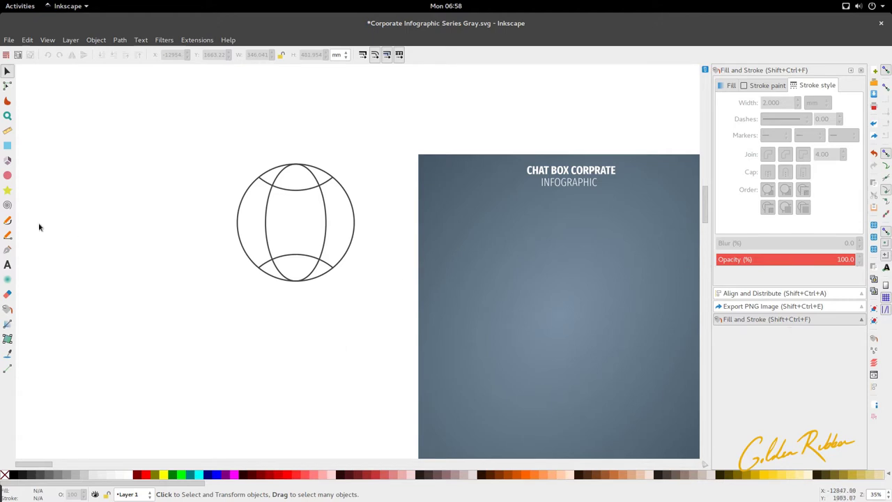
# Draw a straight vertical line through the globe with the Bezier pen.
pyautogui.click(8, 234)
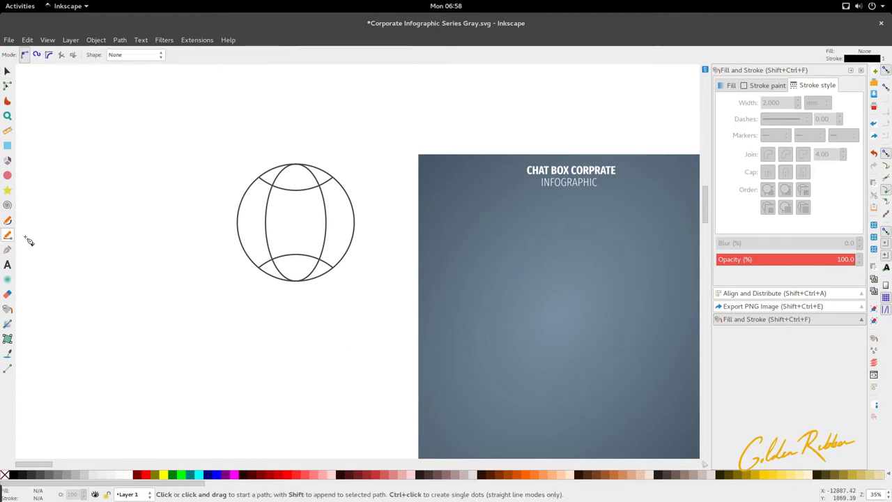
pyautogui.click(295, 129)
pyautogui.doubleClick(297, 317)
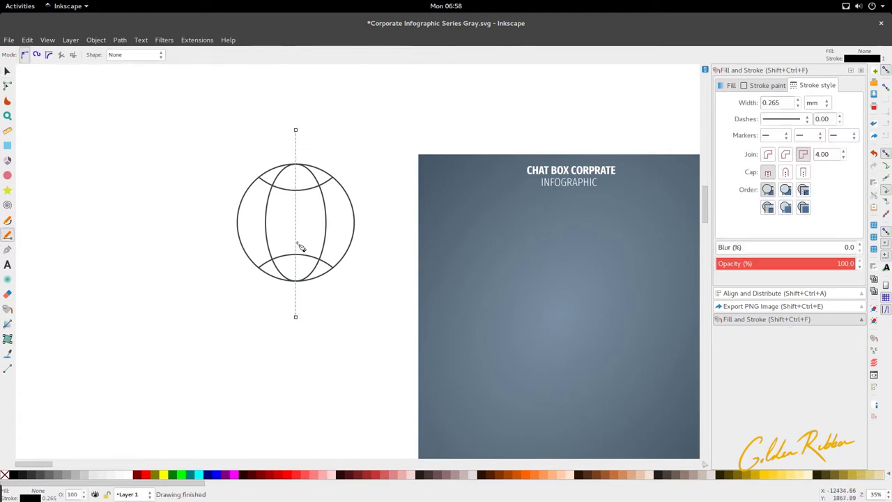
pyautogui.press('s')
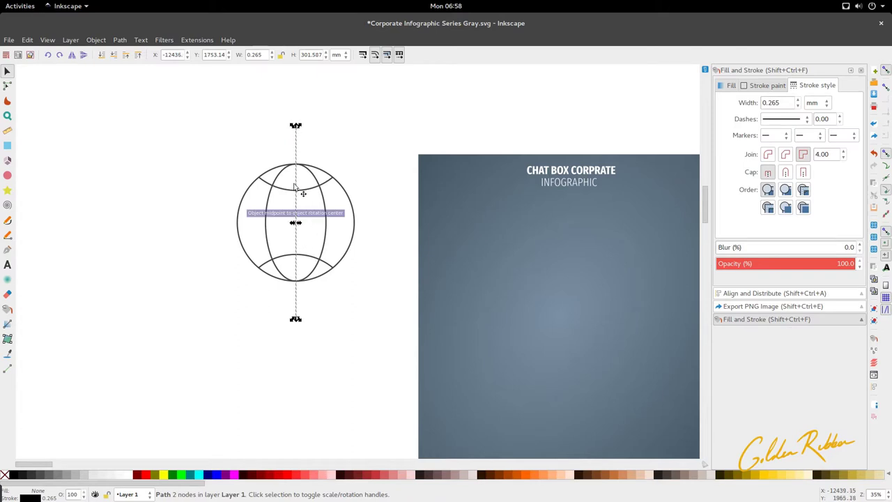
# Rotate a copy of the line 90° to make it horizontal.
pyautogui.click(300, 144)
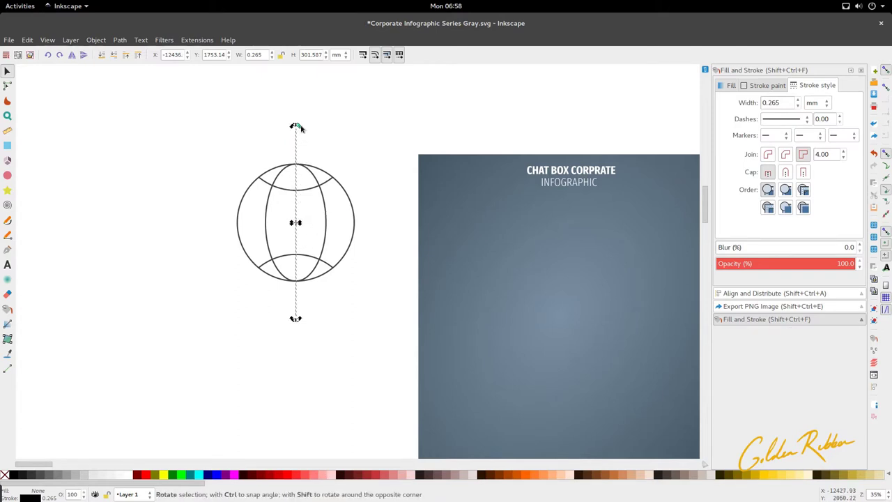
pyautogui.moveTo(300, 127); pyautogui.dragTo(379, 227)
pyautogui.scroll(3, 309, 230)
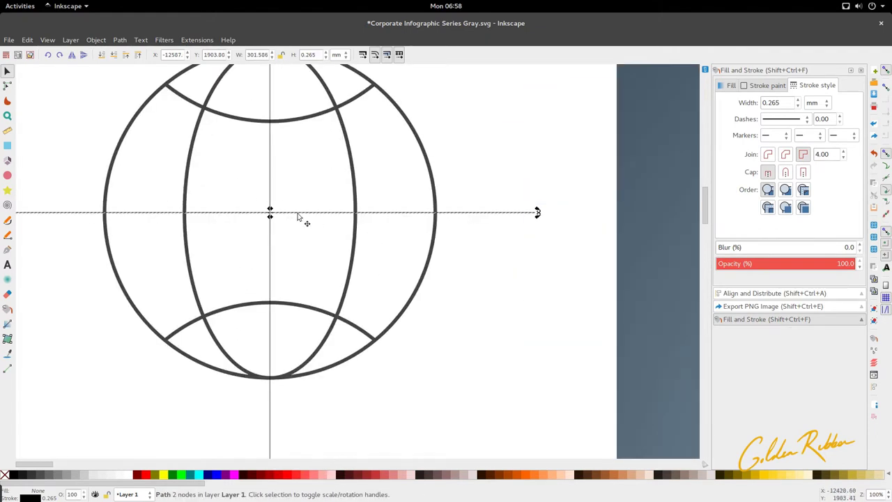
pyautogui.scroll(-2, 298, 218)
pyautogui.scroll(-1, 293, 234)
# Check the stroke width of the globe's inner ellipse.
pyautogui.scroll(2, 291, 241)
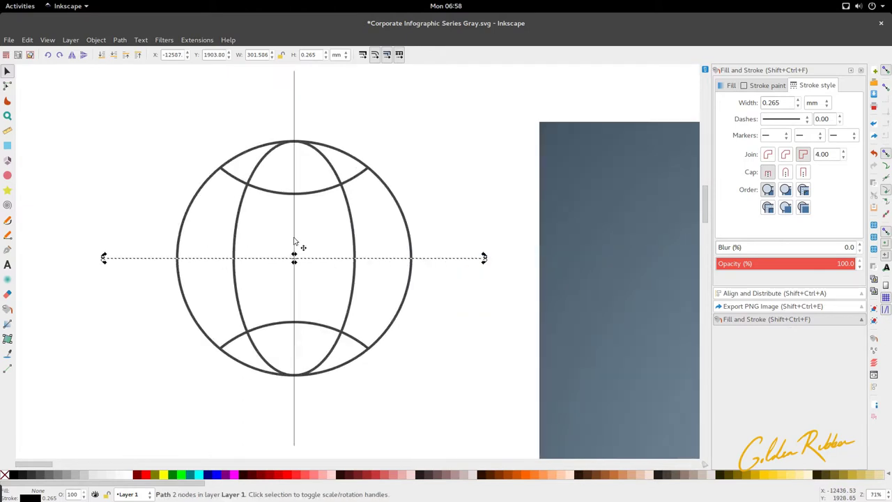
pyautogui.click(355, 223)
pyautogui.press('e')
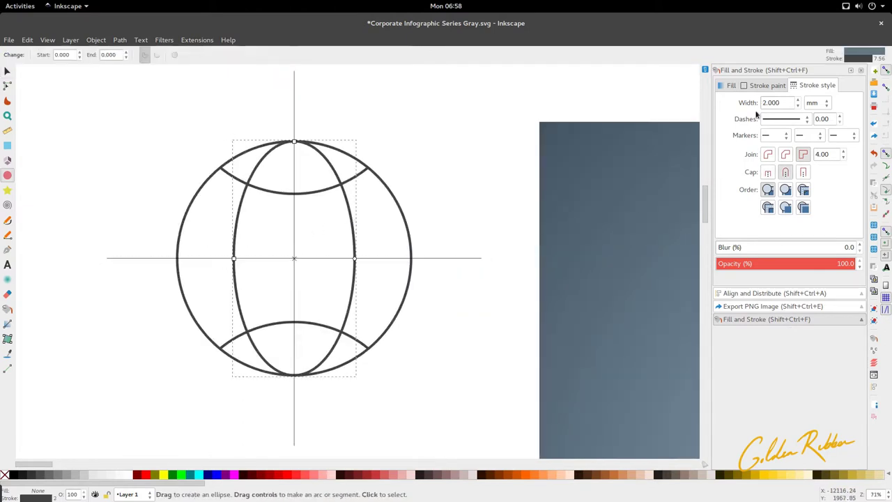
pyautogui.click(781, 103)
pyautogui.click(781, 102)
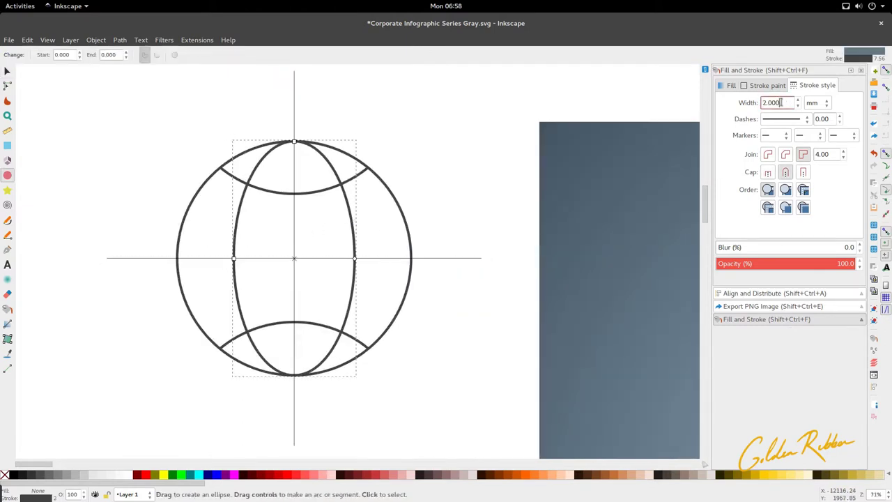
# Close the docked side panels and reopen Object > Fill and Stroke.
pyautogui.click(862, 70)
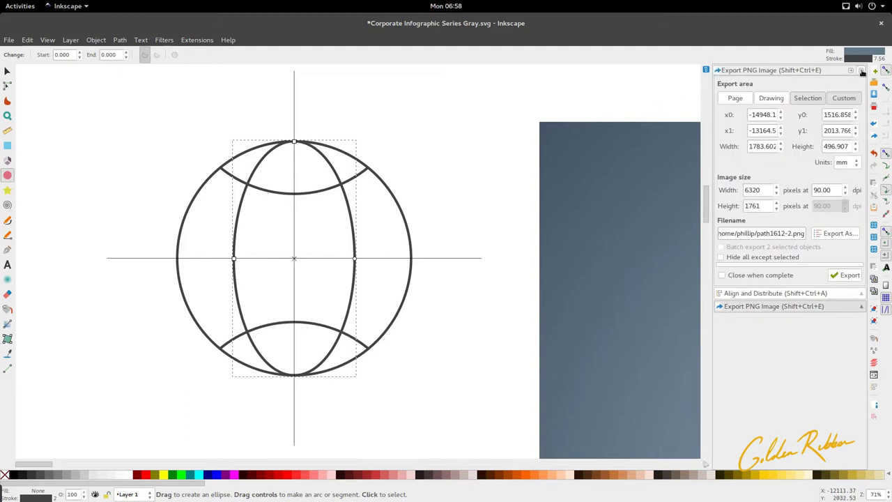
pyautogui.click(861, 70)
pyautogui.click(861, 70)
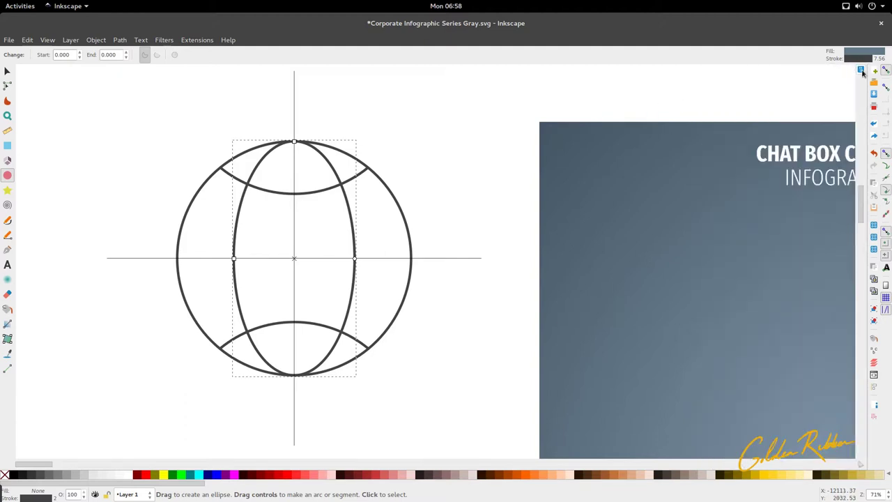
pyautogui.click(96, 40)
pyautogui.click(109, 77)
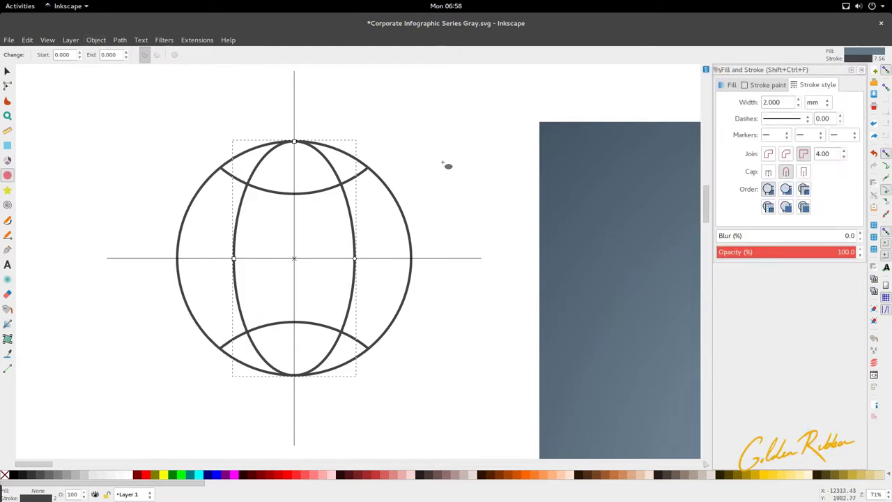
# Set the stroke width of the vertical and horizontal lines to 2 mm.
pyautogui.press('s')
pyautogui.click(302, 266)
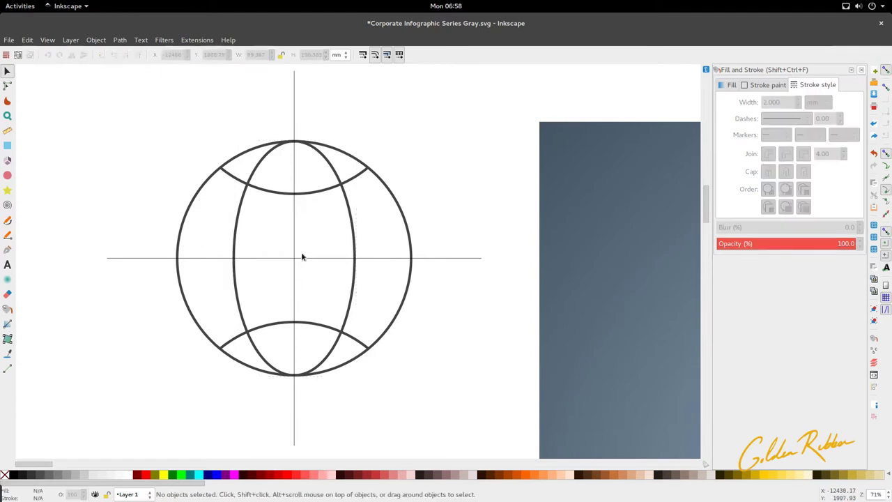
pyautogui.click(307, 258)
pyautogui.keyDown('shift'); pyautogui.click(295, 280); pyautogui.keyUp('shift')
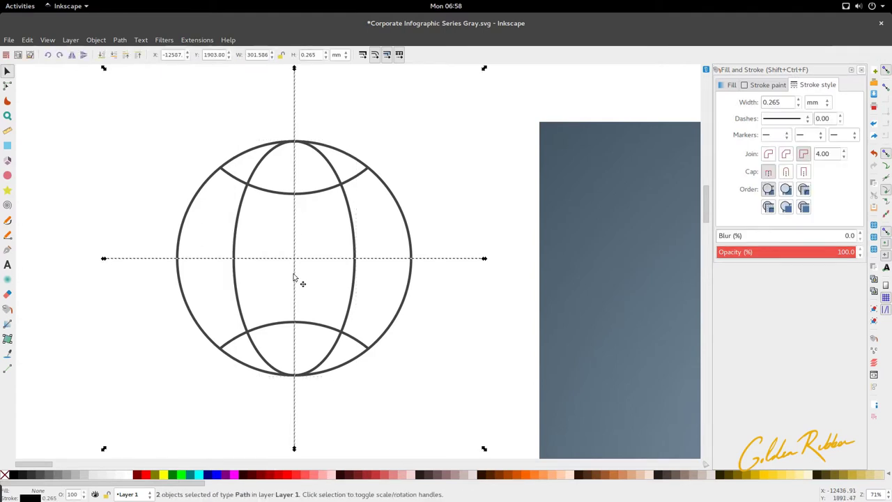
pyautogui.doubleClick(788, 102)
pyautogui.write('2')
pyautogui.press('Return')
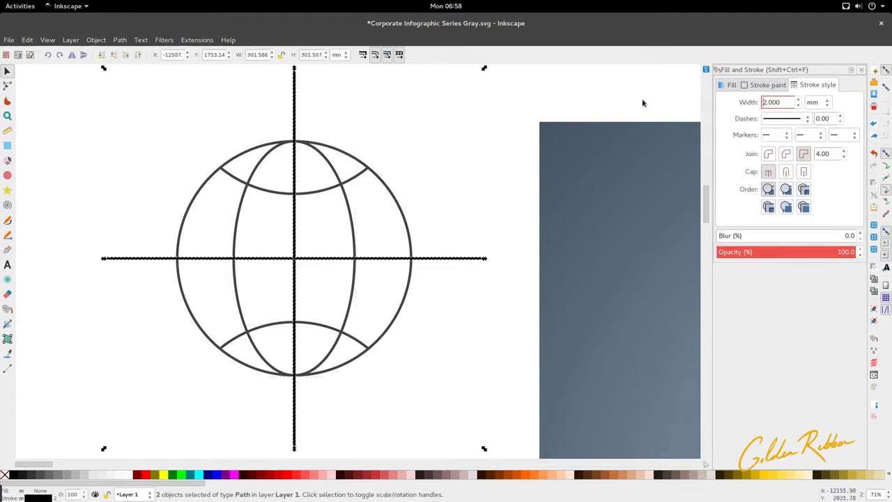
pyautogui.scroll(2, 338, 192)
pyautogui.scroll(-3, 342, 201)
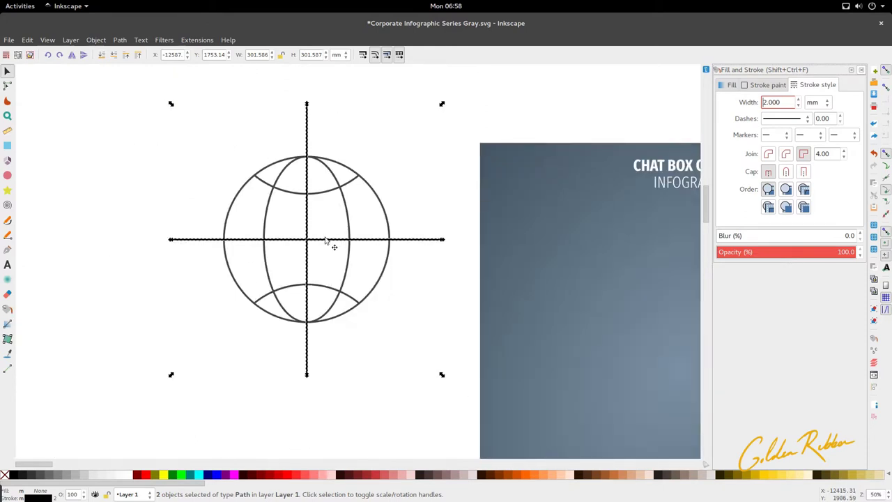
pyautogui.scroll(1, 331, 234)
pyautogui.click(83, 252)
# Trim both crossing lines' ends so they stop at the globe's outer circle.
pyautogui.click(176, 242)
pyautogui.press('n')
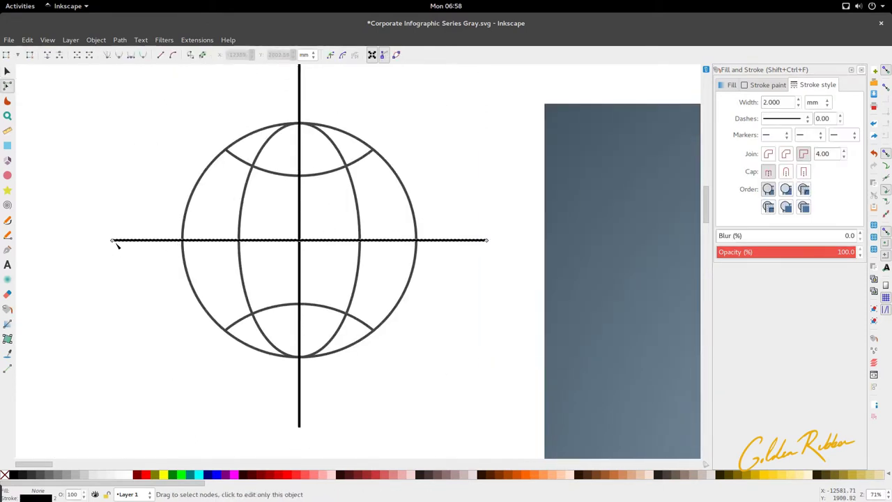
pyautogui.moveTo(122, 242); pyautogui.dragTo(183, 246)
pyautogui.moveTo(490, 243); pyautogui.dragTo(418, 242)
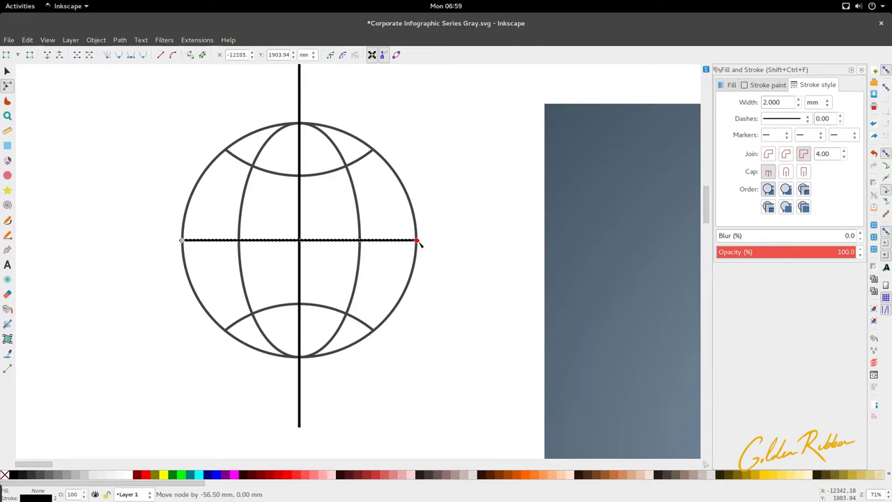
pyautogui.scroll(1, 301, 175)
pyautogui.click(301, 121)
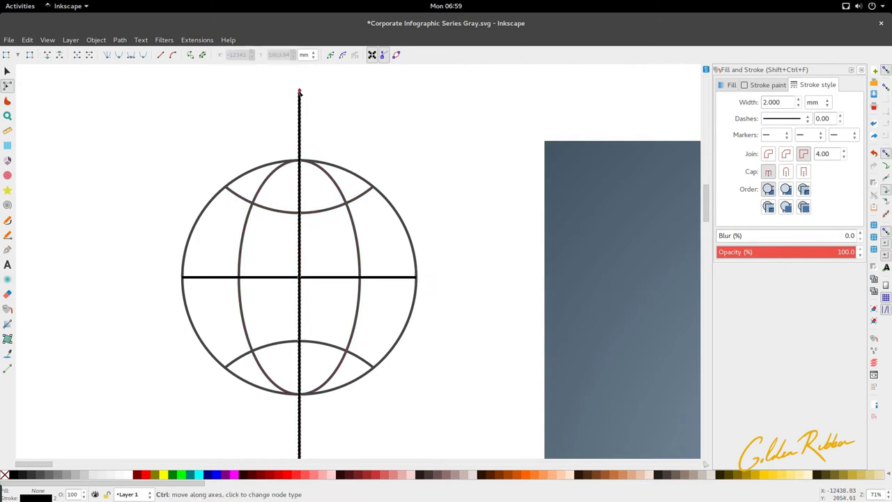
pyautogui.moveTo(299, 91); pyautogui.dragTo(304, 158)
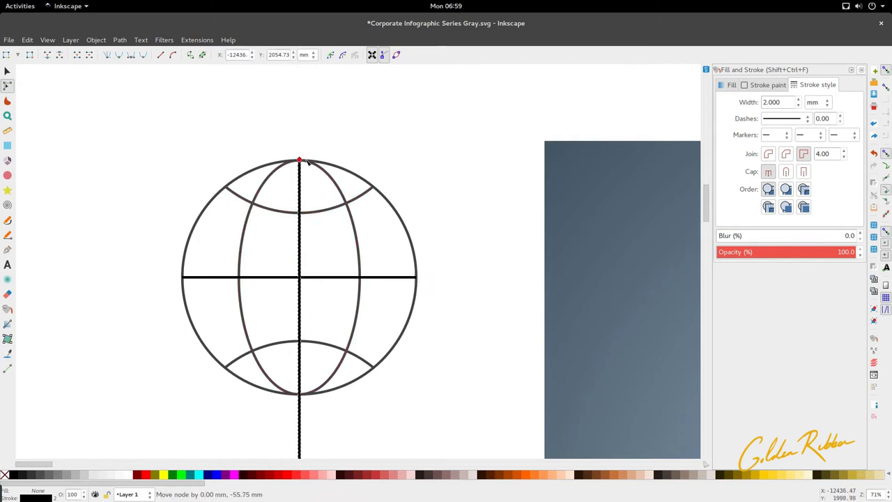
pyautogui.scroll(-3, 317, 168)
pyautogui.moveTo(300, 372); pyautogui.dragTo(300, 303)
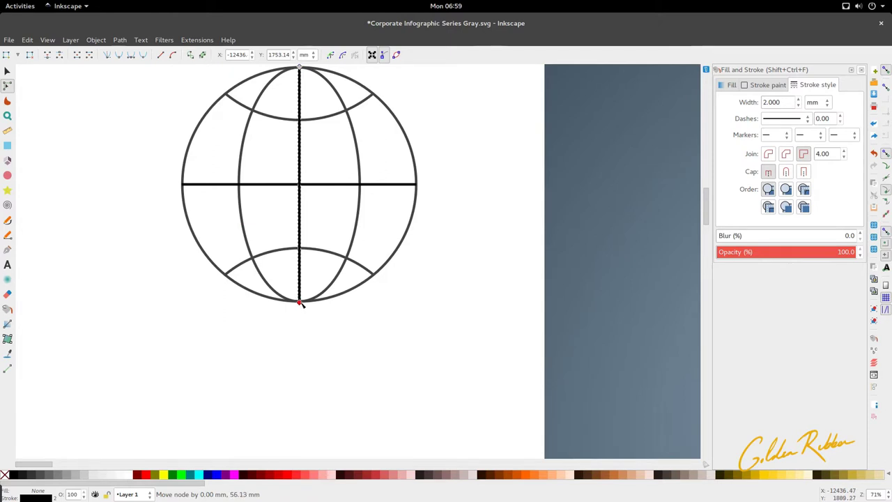
# Colour both lines with the globe's grey using the dropper.
pyautogui.keyDown('shift'); pyautogui.click(282, 184); pyautogui.keyUp('shift')
pyautogui.press('d')
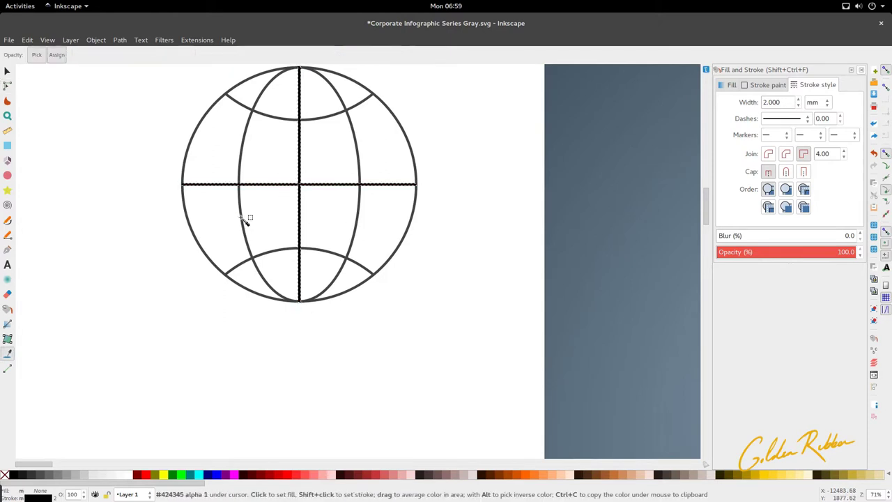
pyautogui.keyDown('shift'); pyautogui.click(244, 219); pyautogui.keyUp('shift')
# Select the globe's six parts and scale them up to fill most of the page.
pyautogui.press('s')
pyautogui.press('Escape')
pyautogui.scroll(-4, 269, 196)
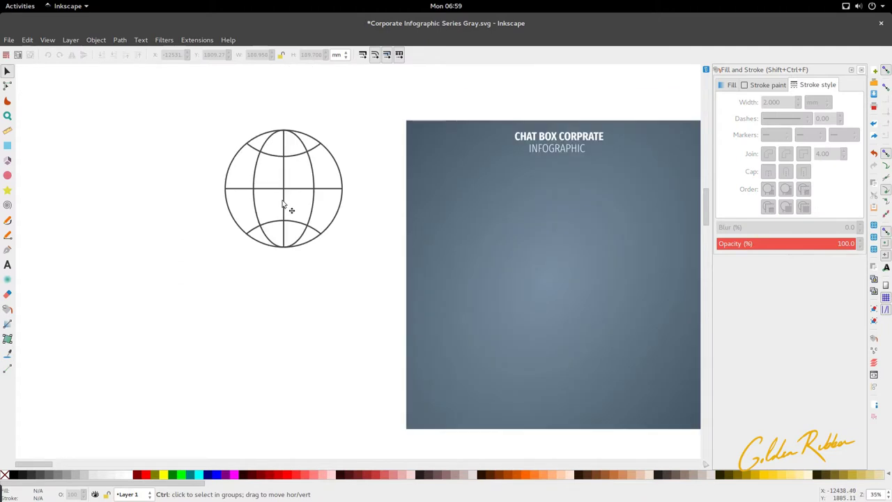
pyautogui.moveTo(242, 208); pyautogui.dragTo(442, 310)
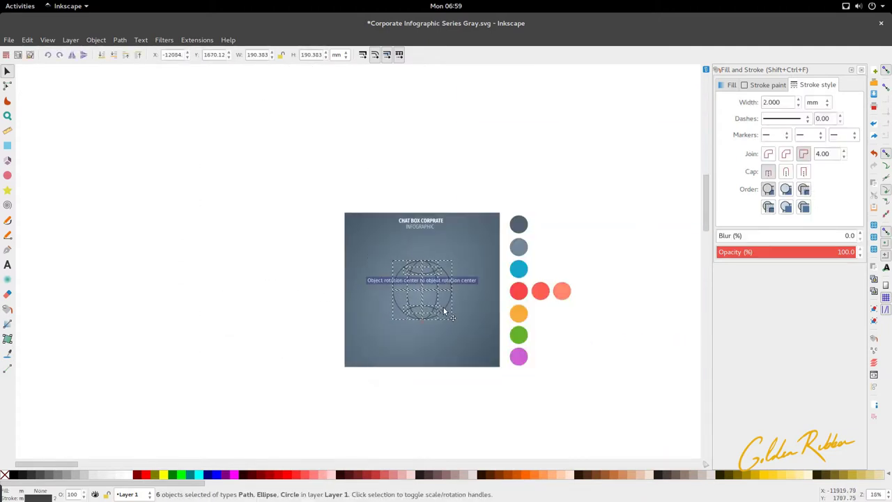
pyautogui.scroll(1, 424, 276)
pyautogui.scroll(-1, 425, 282)
pyautogui.click(423, 274)
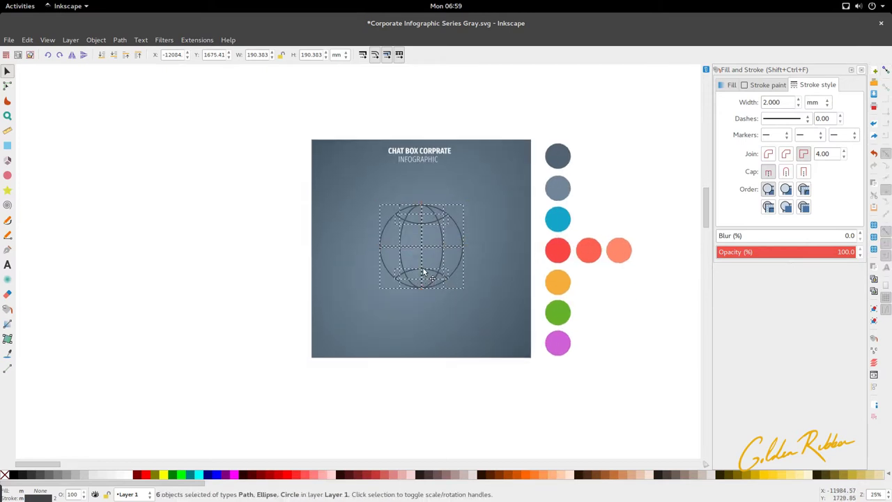
pyautogui.click(438, 280)
pyautogui.moveTo(465, 295); pyautogui.dragTo(500, 323)
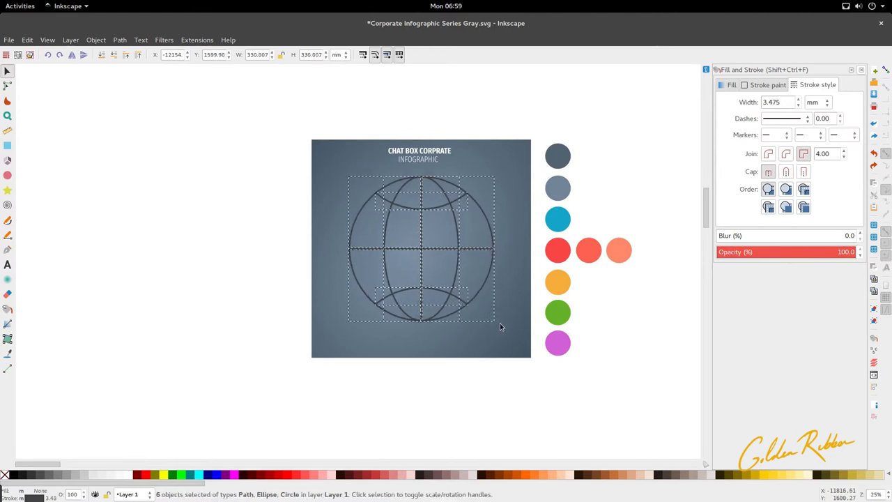
pyautogui.click(467, 414)
# Give all six globe parts a 10 mm stroke and group them.
pyautogui.moveTo(490, 394); pyautogui.dragTo(343, 175)
pyautogui.moveTo(358, 389); pyautogui.dragTo(511, 174)
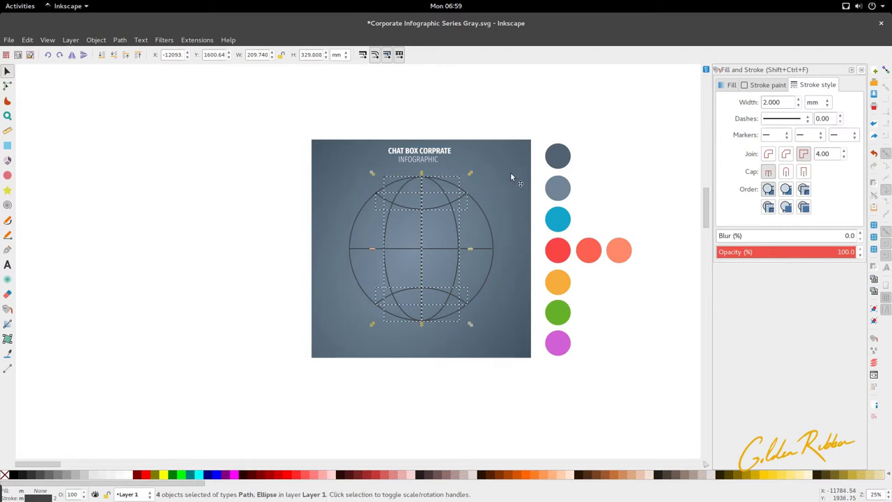
pyautogui.keyDown('shift'); pyautogui.click(485, 218); pyautogui.keyUp('shift')
pyautogui.keyDown('shift'); pyautogui.click(478, 247); pyautogui.keyUp('shift')
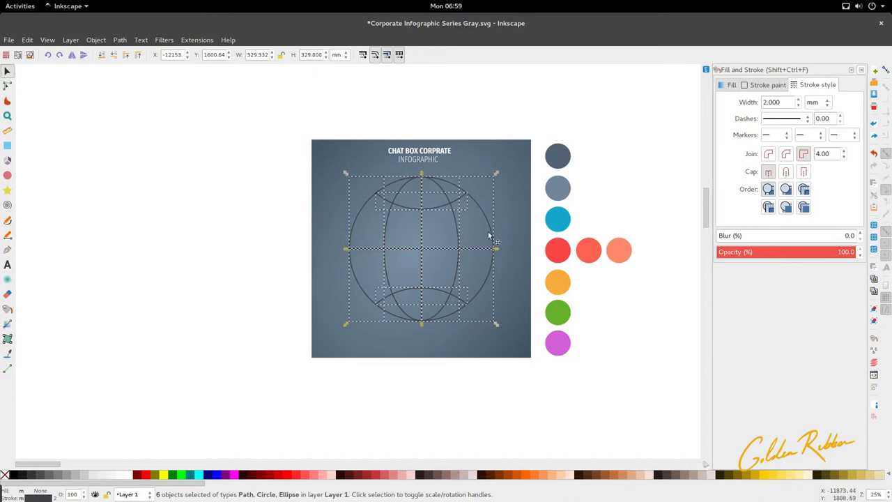
pyautogui.click(773, 102)
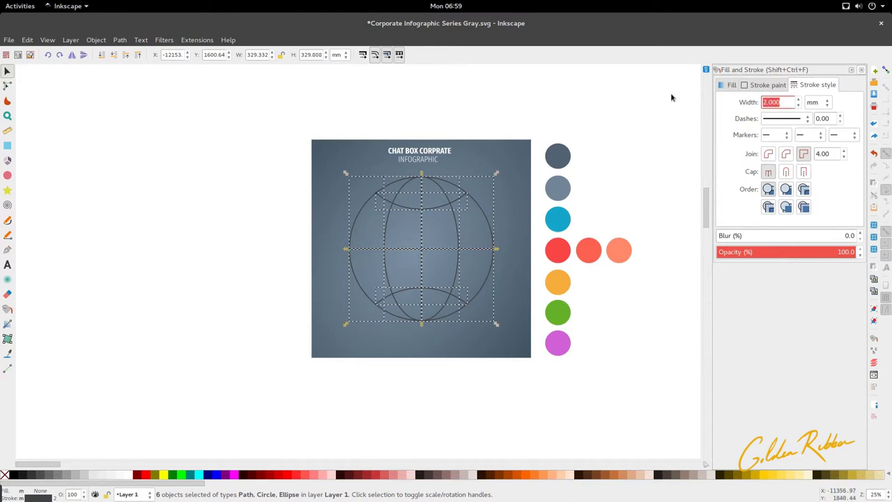
pyautogui.write('10')
pyautogui.press('Return')
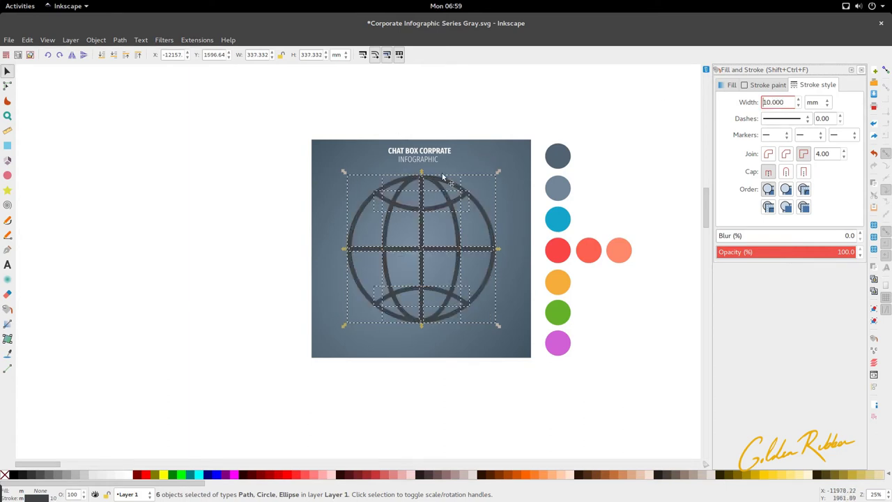
pyautogui.hotkey('ctrl', 'g')
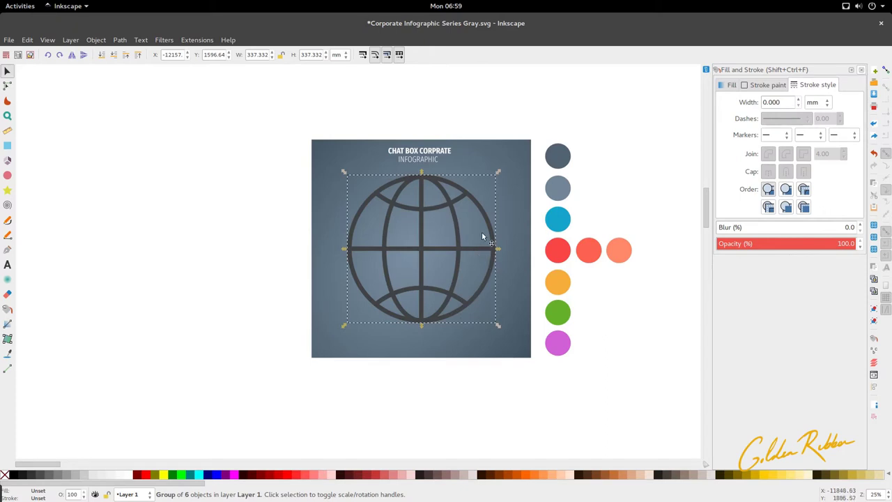
pyautogui.scroll(1, 473, 239)
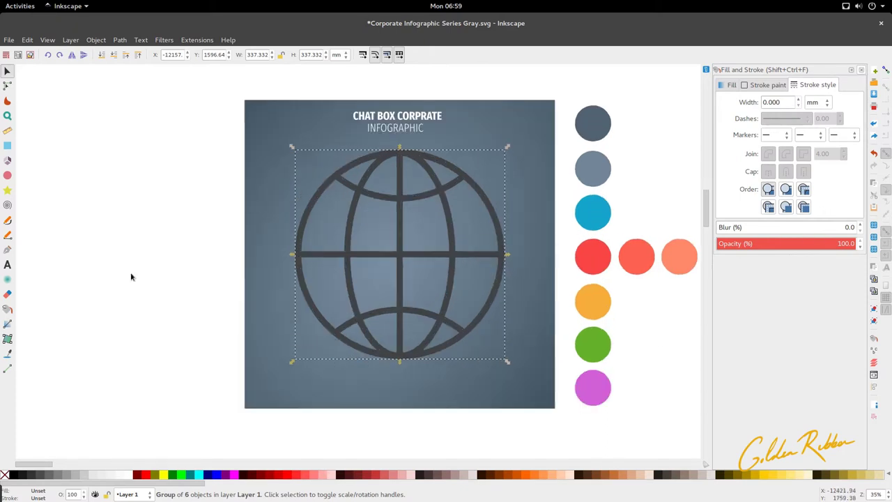
# Recolour the globe's lines with the dark grey-blue #536574 from the top colour circle.
pyautogui.click(8, 354)
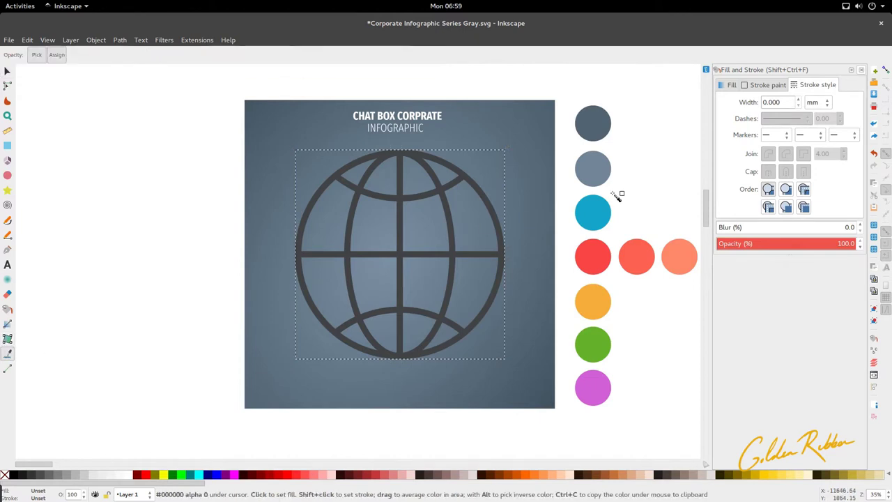
pyautogui.click(598, 132)
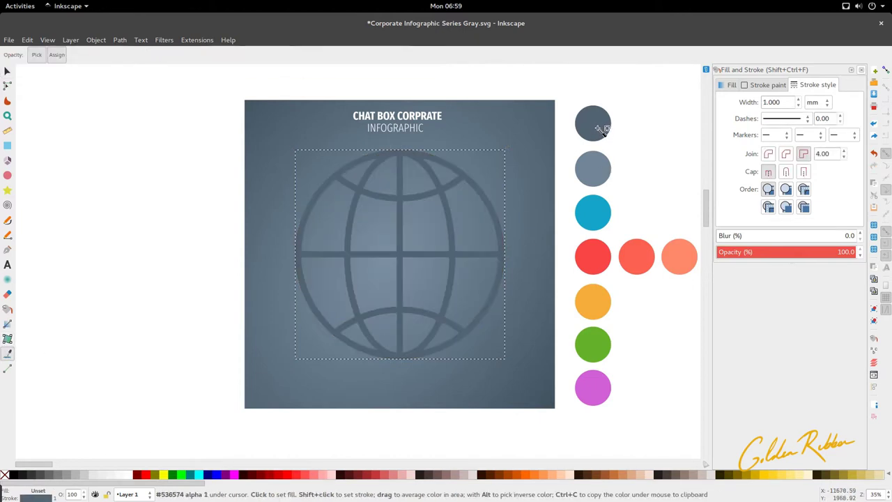
pyautogui.press('s')
pyautogui.scroll(-2, 375, 203)
# Leave the outer circle's size unchanged and shift the globe group slightly down and right.
pyautogui.click(320, 261)
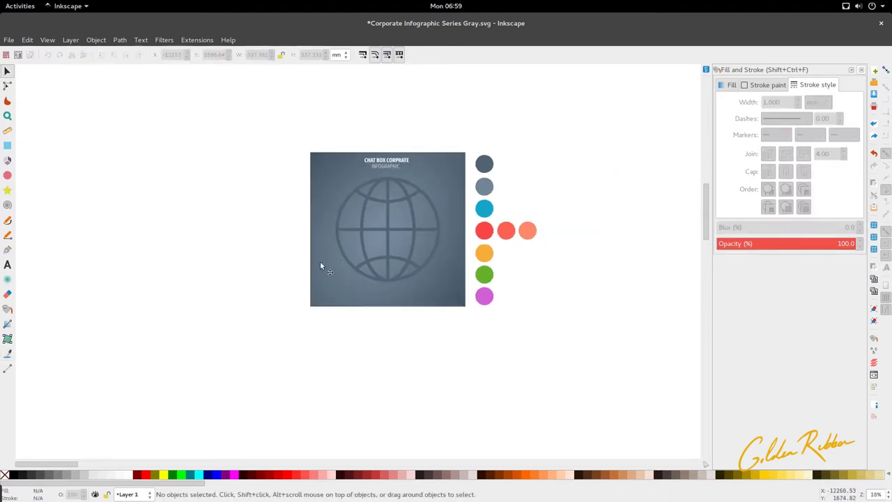
pyautogui.keyDown('ctrl'); pyautogui.click(428, 260); pyautogui.keyUp('ctrl')
pyautogui.scroll(1, 428, 259)
pyautogui.moveTo(446, 292); pyautogui.dragTo(449, 296)
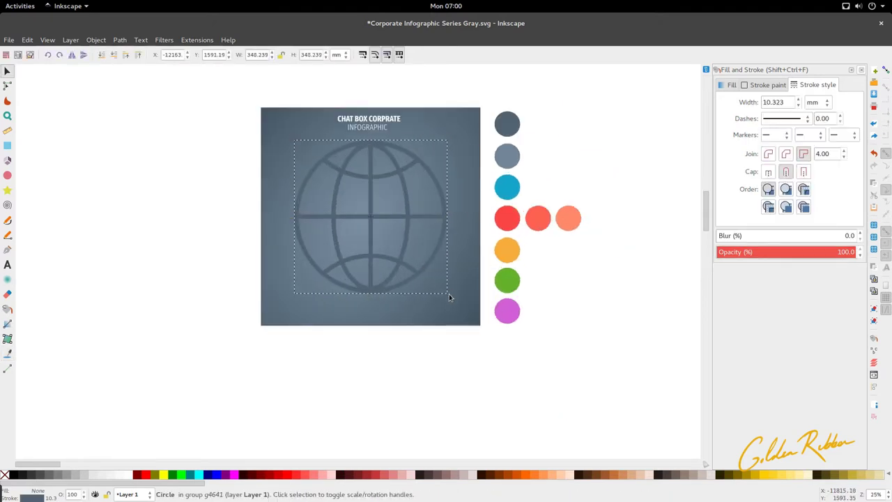
pyautogui.hotkey('ctrl', 'z')
pyautogui.click(418, 369)
pyautogui.click(407, 268)
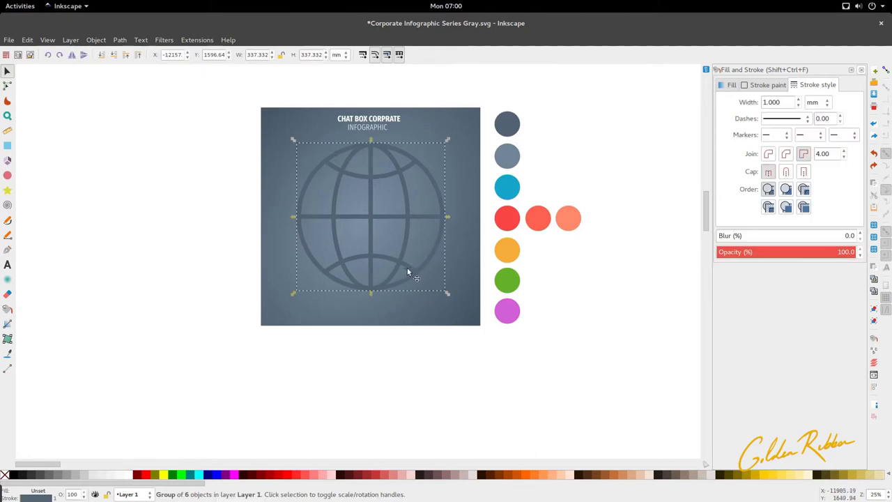
pyautogui.moveTo(407, 268); pyautogui.dragTo(415, 285)
pyautogui.click(399, 334)
pyautogui.scroll(1, 374, 237)
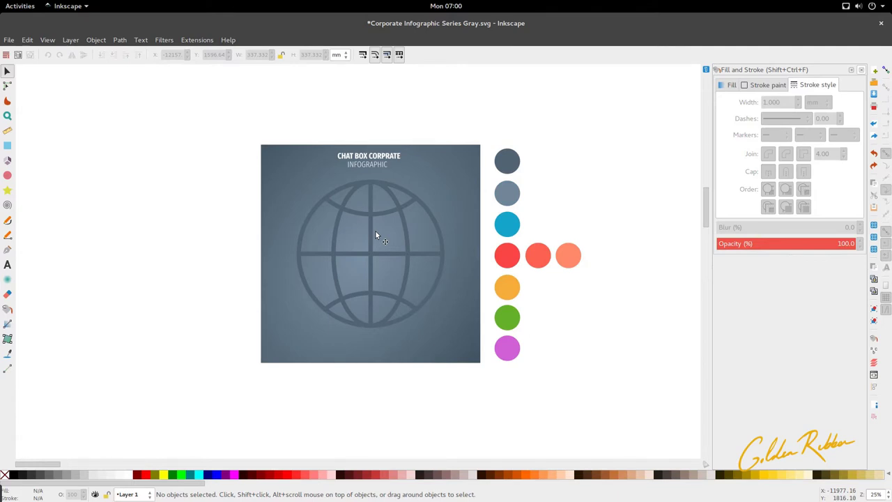
# Draw a rounded rectangle with no outline over the globe's upper left.
pyautogui.press('r')
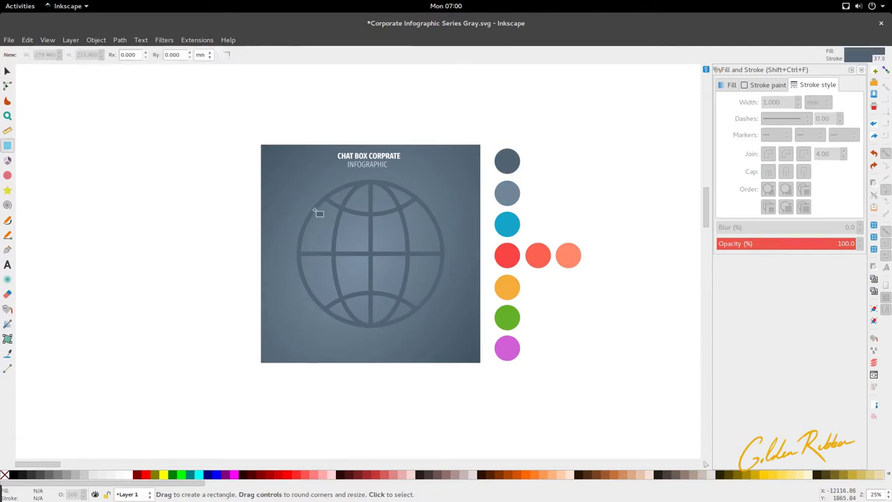
pyautogui.moveTo(310, 200); pyautogui.dragTo(368, 243)
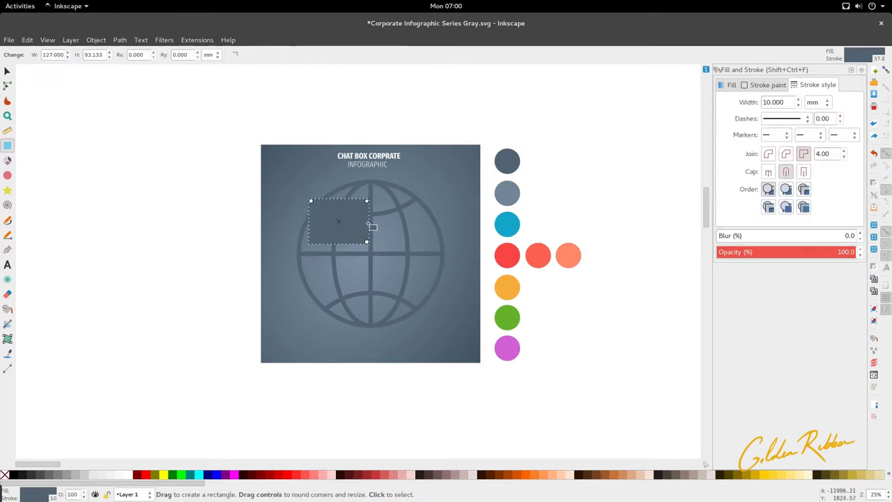
pyautogui.moveTo(367, 201); pyautogui.dragTo(367, 207)
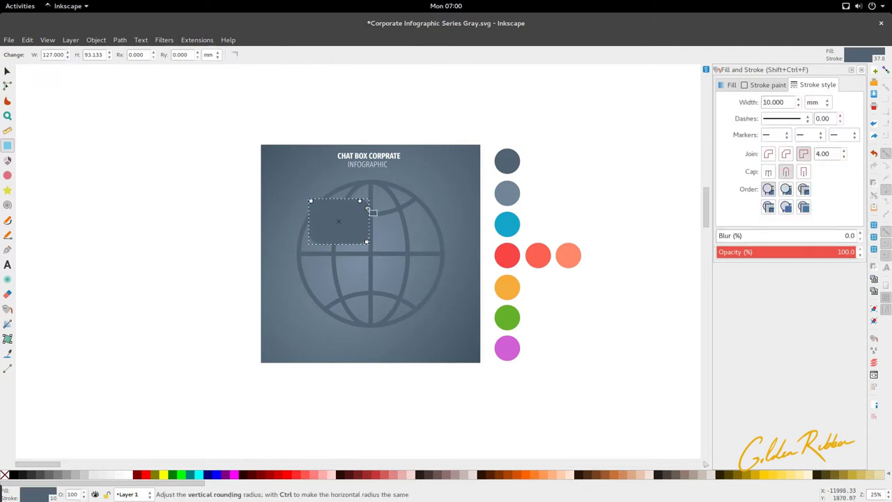
pyautogui.press('s')
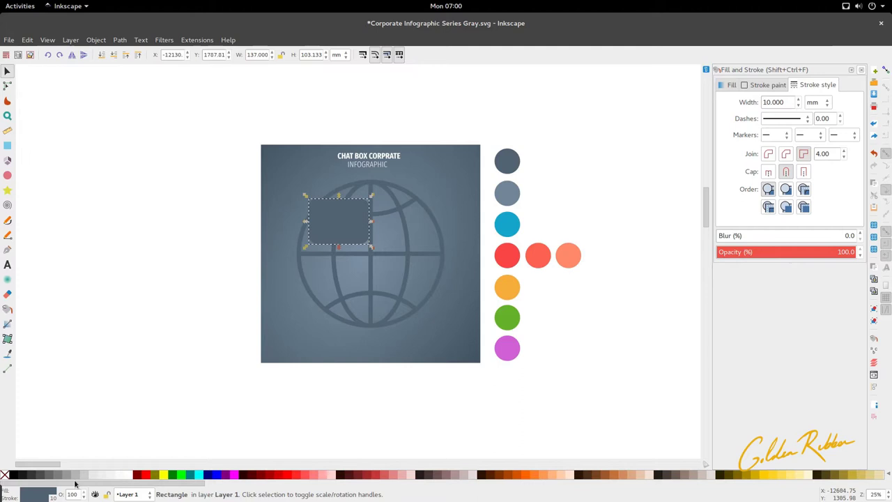
pyautogui.rightClick(36, 496)
pyautogui.click(42, 495)
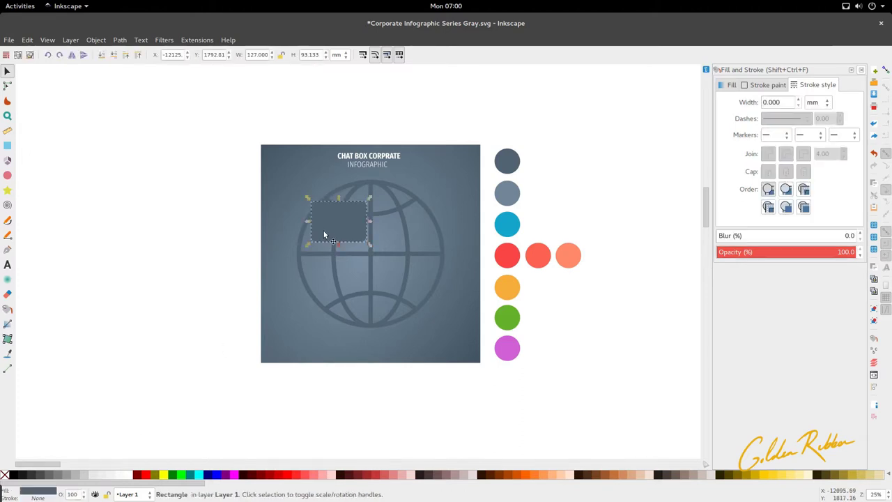
pyautogui.moveTo(324, 233); pyautogui.dragTo(318, 220)
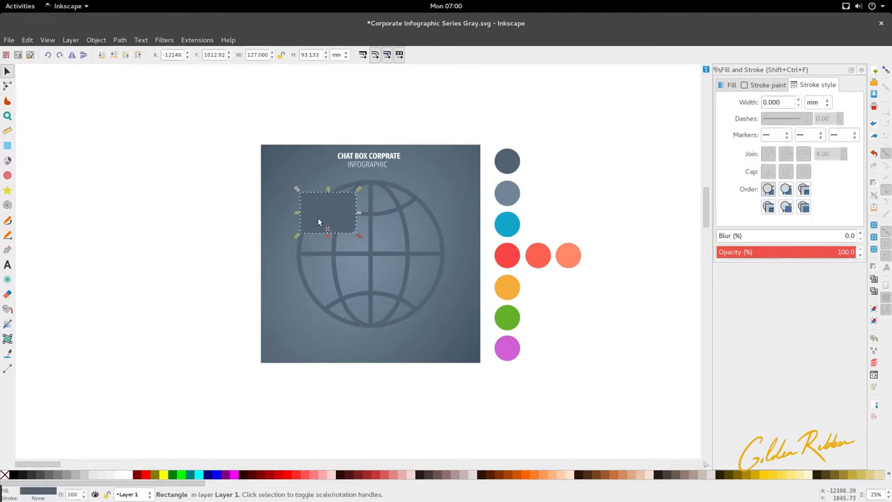
# Fill the rectangle with the orange circle's colour and nudge it slightly right.
pyautogui.press('d')
pyautogui.click(520, 287)
pyautogui.press('s')
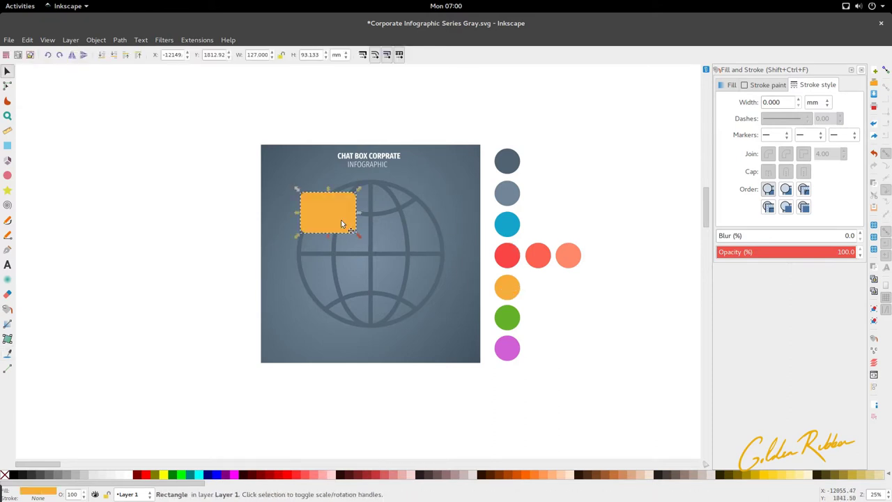
pyautogui.moveTo(341, 224); pyautogui.dragTo(357, 224)
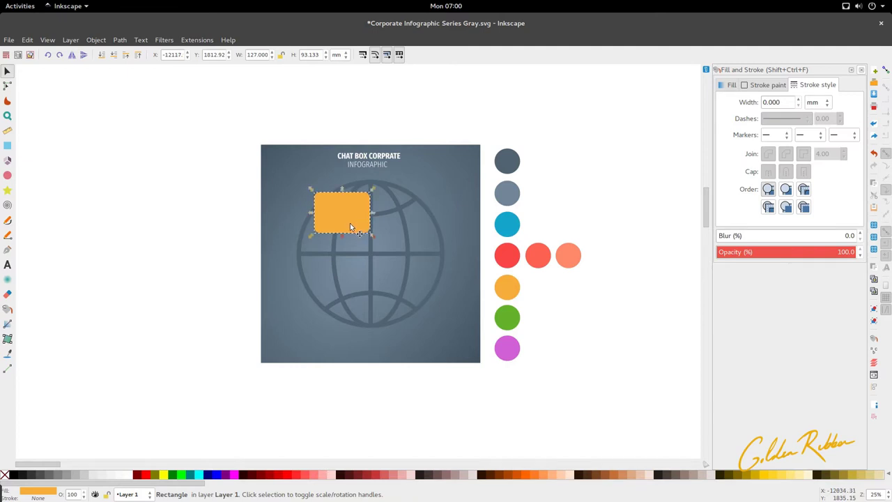
pyautogui.scroll(2, 357, 223)
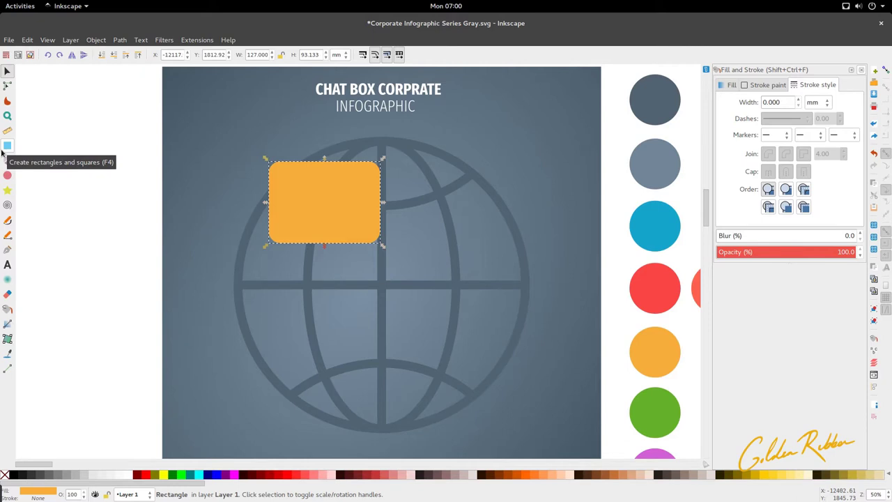
pyautogui.click(8, 235)
pyautogui.scroll(2, 352, 247)
pyautogui.scroll(-2, 351, 247)
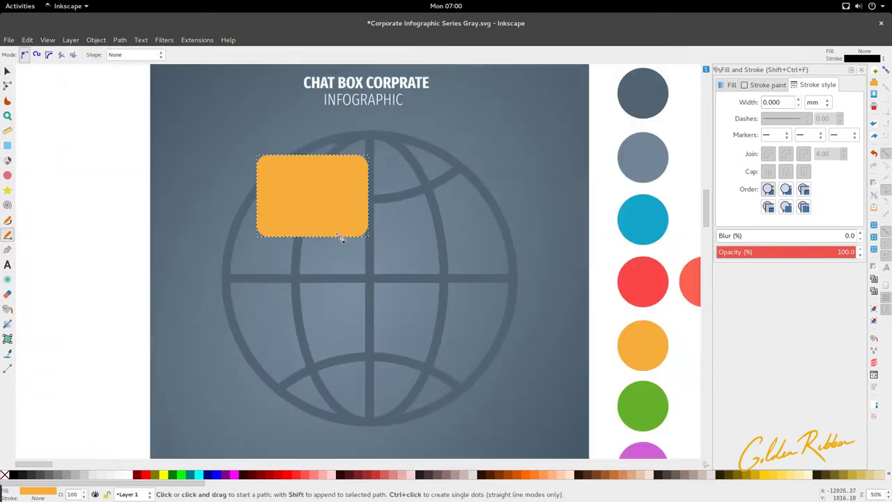
pyautogui.press('s')
pyautogui.scroll(1, 352, 210)
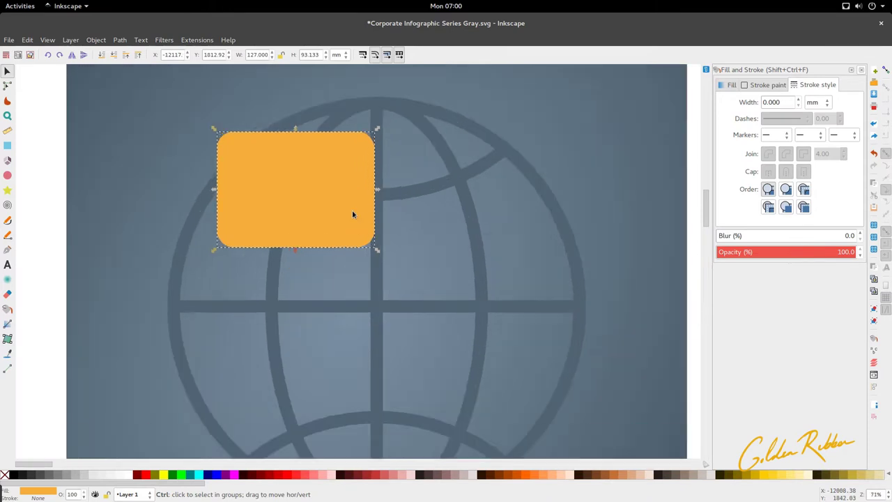
# Make the rectangle's corners slightly less rounded and draw an orange hexagon on the globe's left.
pyautogui.press('r')
pyautogui.moveTo(376, 149); pyautogui.dragTo(377, 143)
pyautogui.scroll(-2, 330, 228)
pyautogui.press('s')
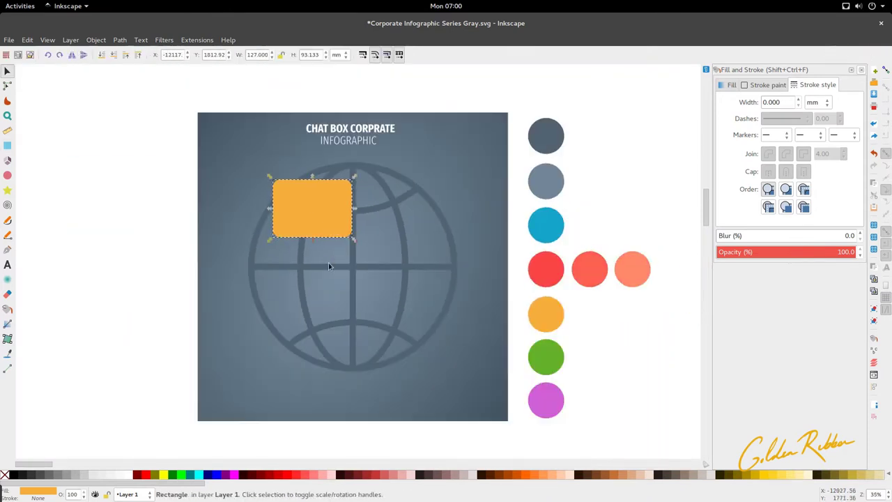
pyautogui.click(7, 189)
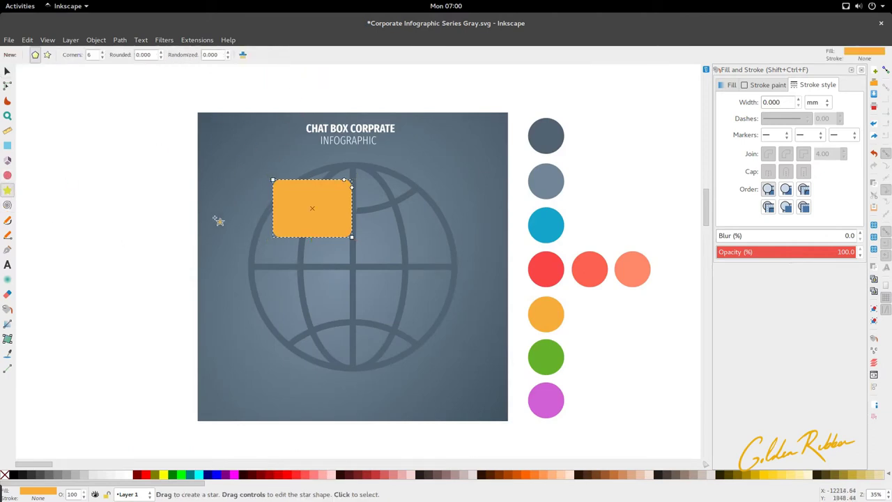
pyautogui.moveTo(271, 301); pyautogui.dragTo(288, 328)
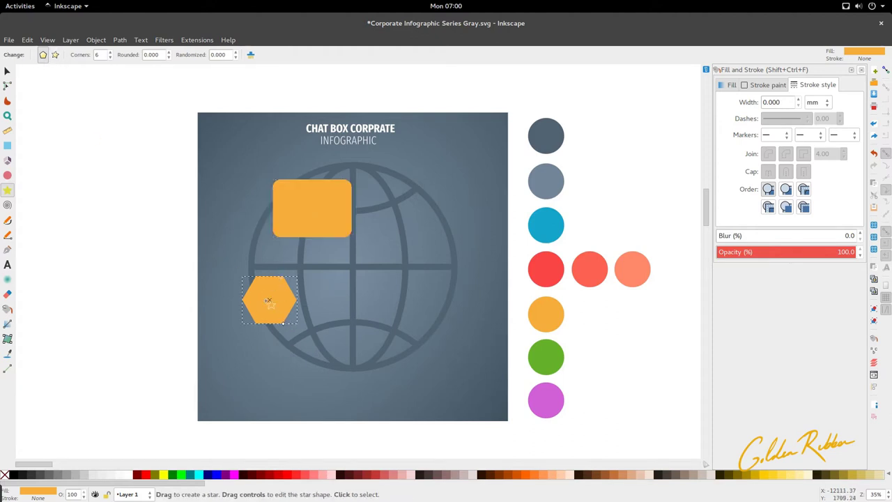
# Turn the hexagon into a plain polygon with 3 corners, making a triangle.
pyautogui.click(55, 55)
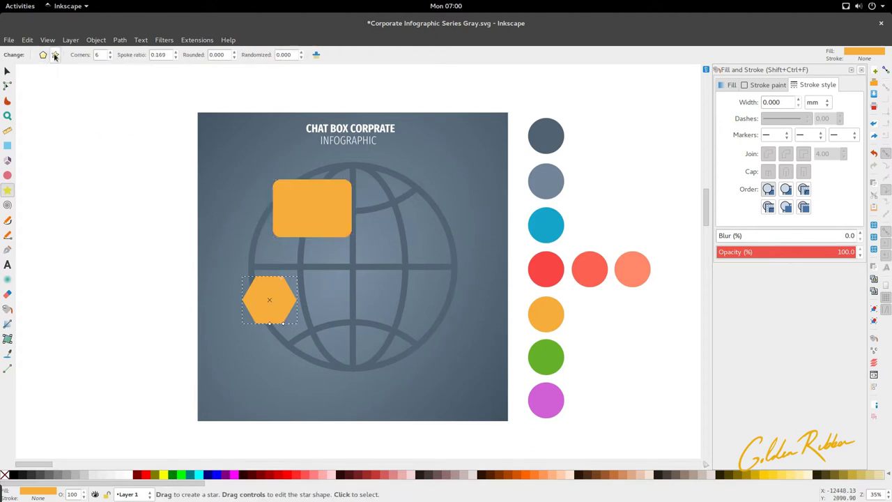
pyautogui.click(42, 55)
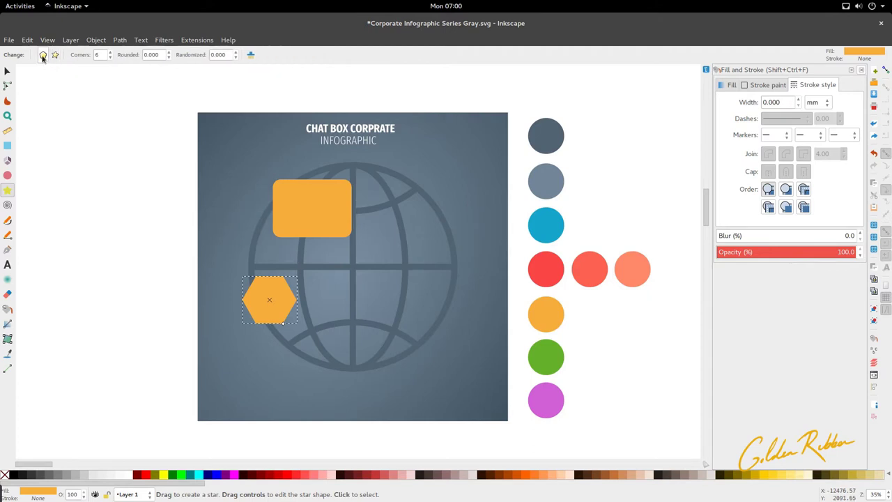
pyautogui.click(110, 57)
pyautogui.click(110, 57)
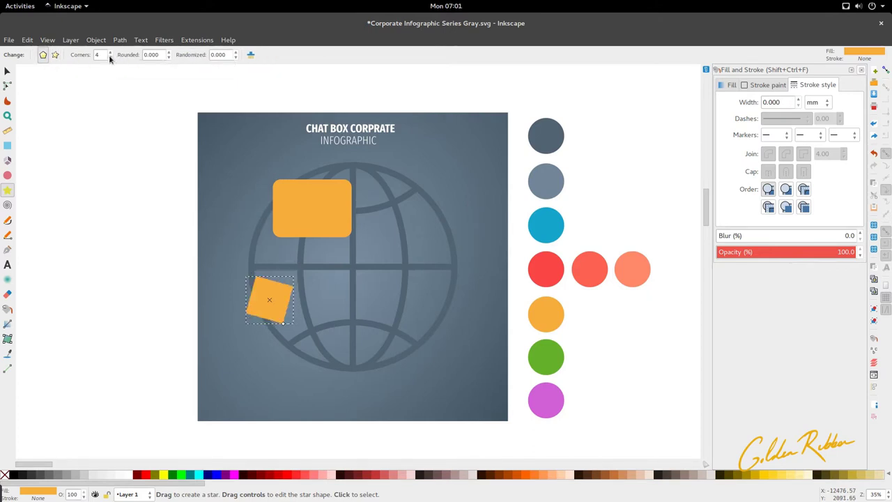
pyautogui.click(110, 56)
# Rotate the triangle to point down, shrink it, and place it under the orange rectangle.
pyautogui.press('s')
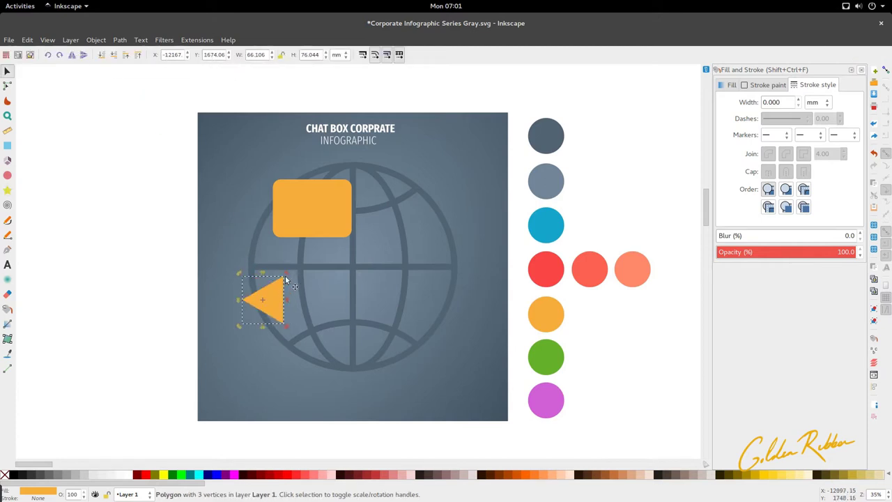
pyautogui.moveTo(286, 277); pyautogui.dragTo(225, 264)
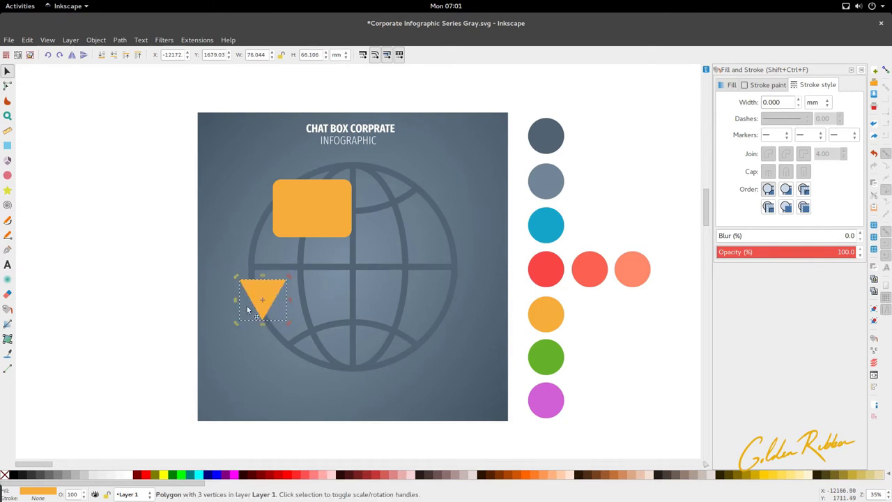
pyautogui.moveTo(298, 294); pyautogui.dragTo(325, 248)
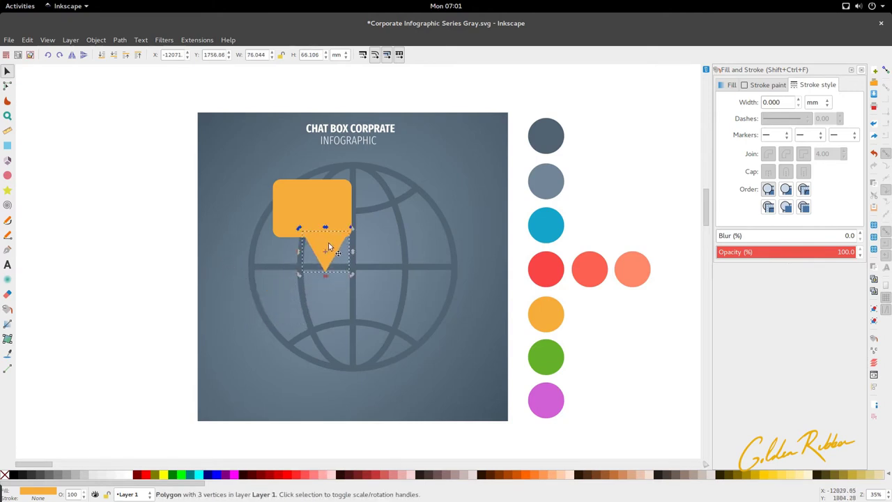
pyautogui.scroll(2, 330, 247)
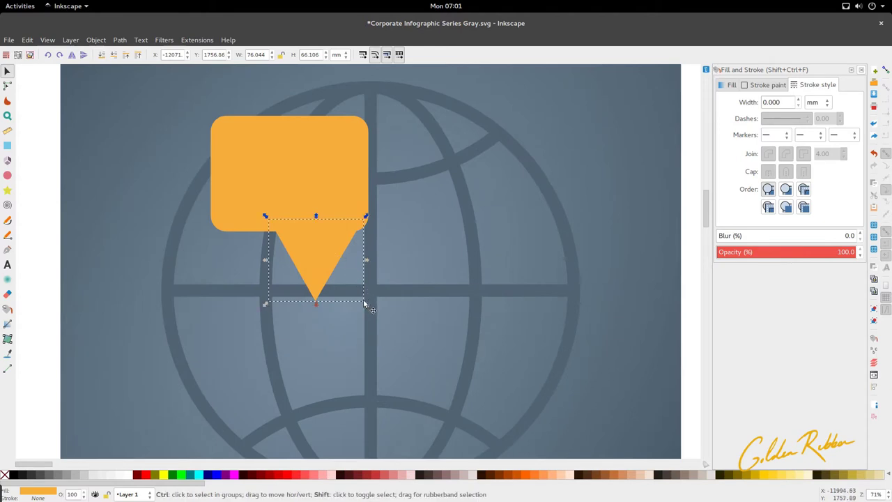
pyautogui.moveTo(364, 304); pyautogui.dragTo(341, 245)
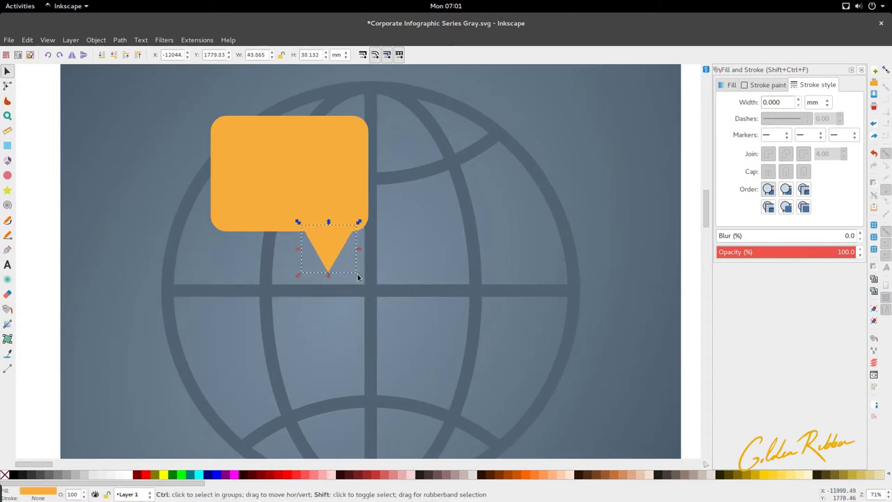
pyautogui.moveTo(359, 277); pyautogui.dragTo(337, 242)
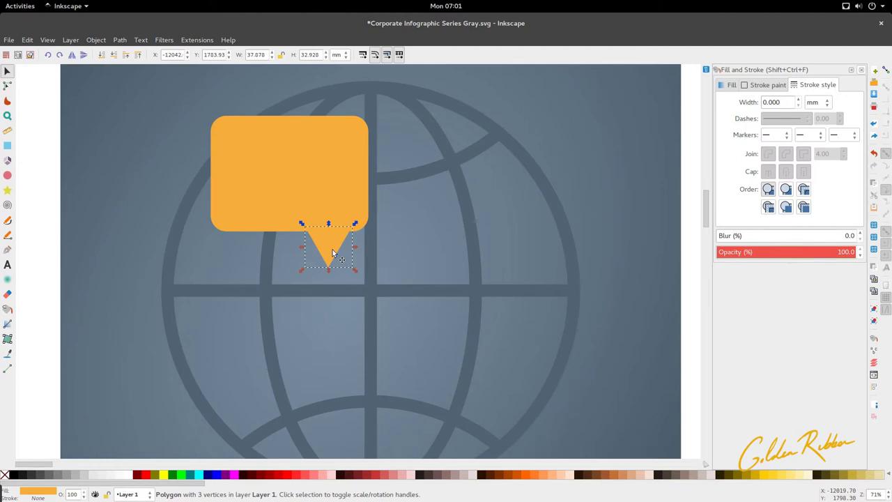
pyautogui.moveTo(333, 255); pyautogui.dragTo(337, 249)
pyautogui.click(119, 39)
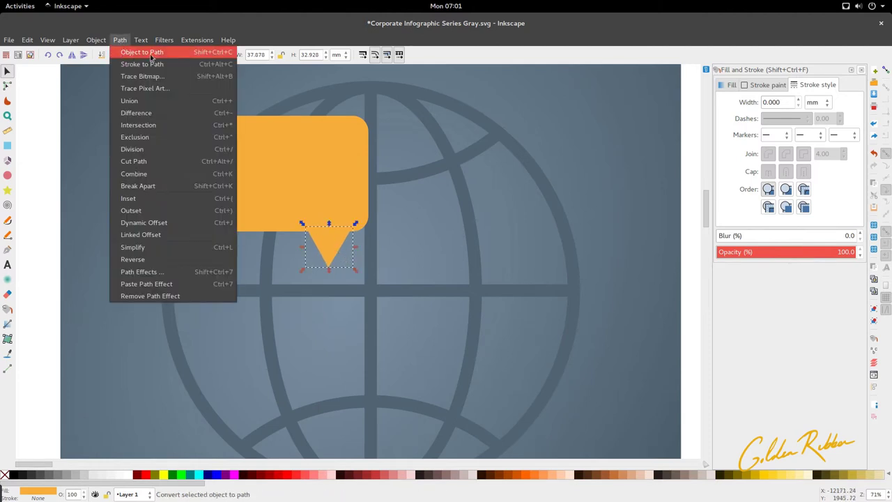
# Convert the triangle to a path and spread its two top nodes apart to widen the tail.
pyautogui.click(143, 53)
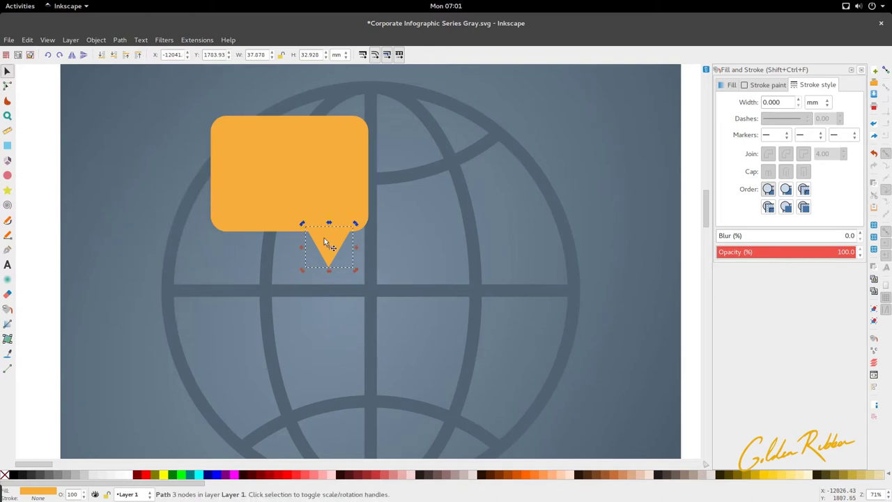
pyautogui.press('n')
pyautogui.scroll(3, 324, 238)
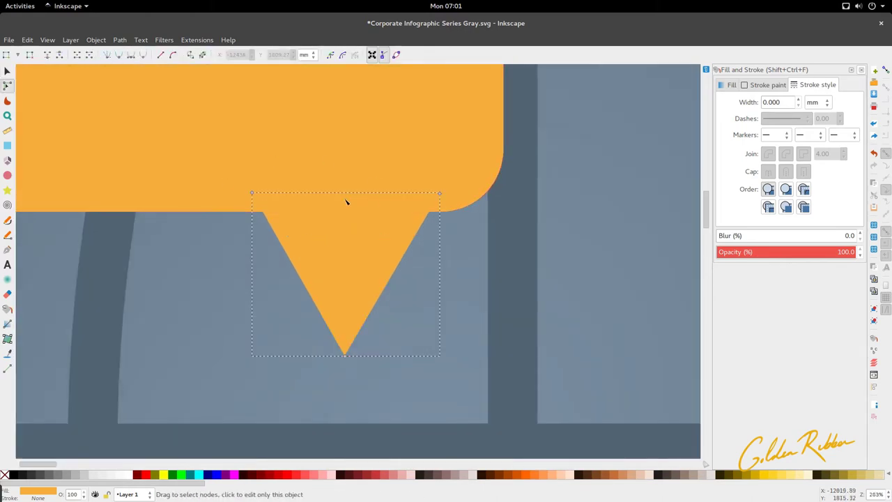
pyautogui.moveTo(232, 180); pyautogui.dragTo(471, 209)
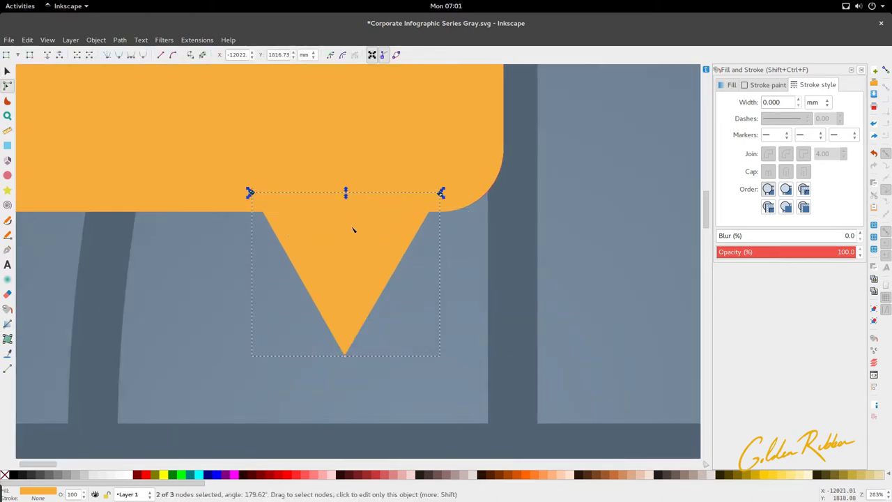
pyautogui.scroll(-3, 353, 230)
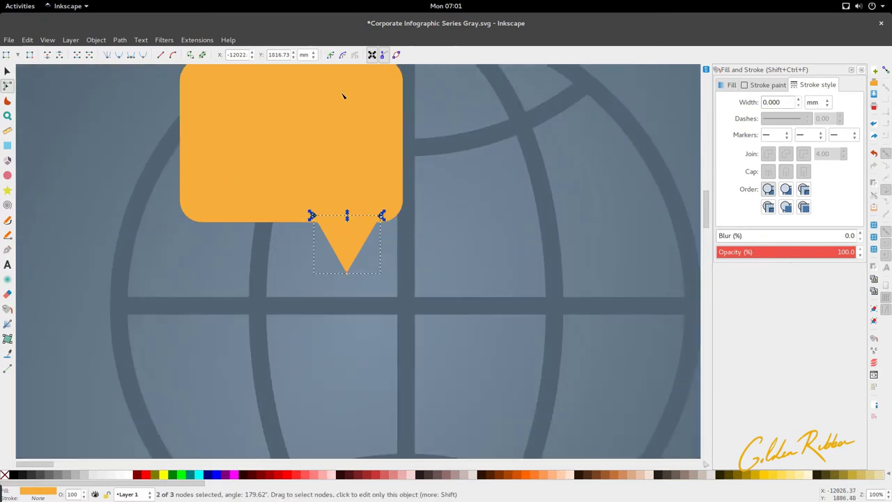
pyautogui.click(372, 56)
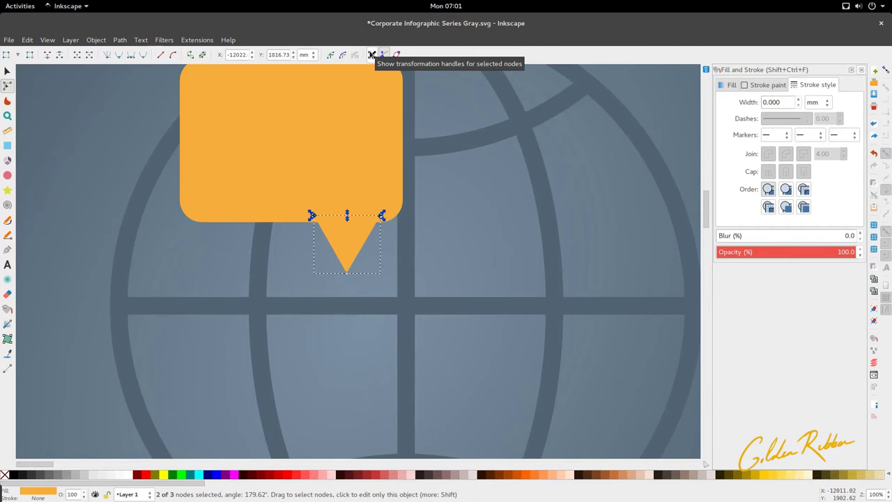
pyautogui.scroll(1, 371, 198)
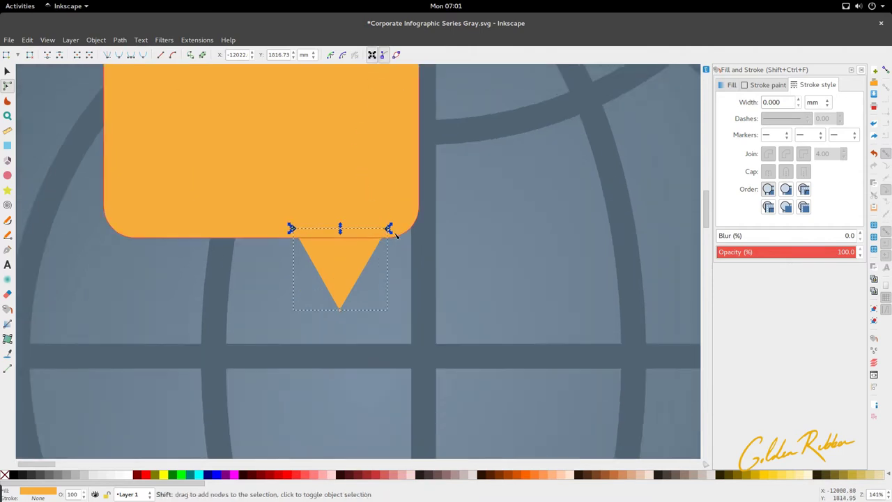
pyautogui.moveTo(390, 232); pyautogui.dragTo(401, 236)
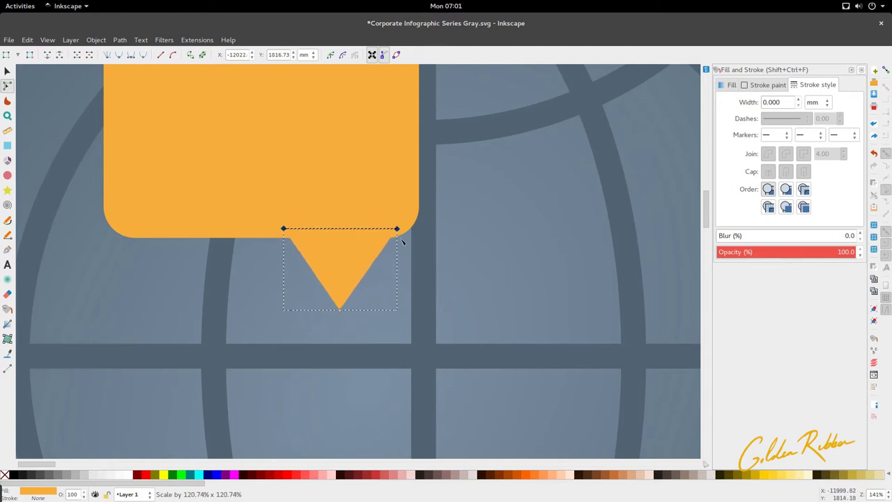
# Insert extra nodes along the tail's left and right edges near the tip.
pyautogui.press('s')
pyautogui.press('n')
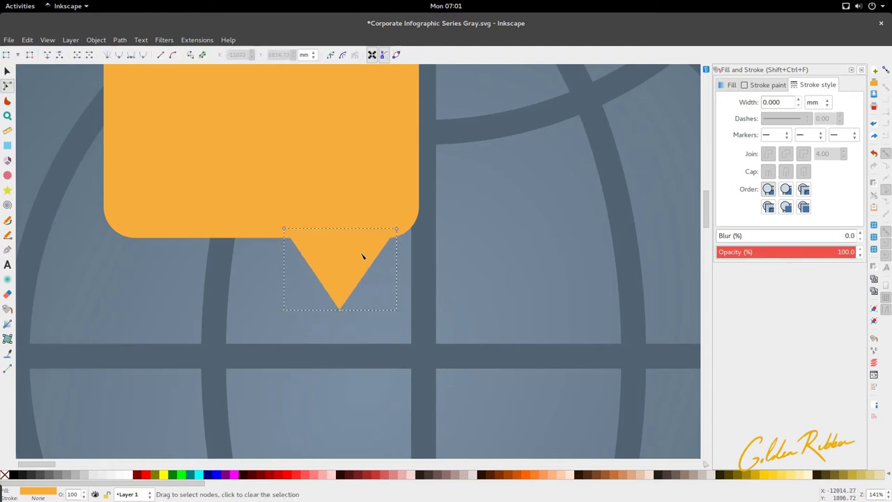
pyautogui.moveTo(411, 224); pyautogui.dragTo(325, 334)
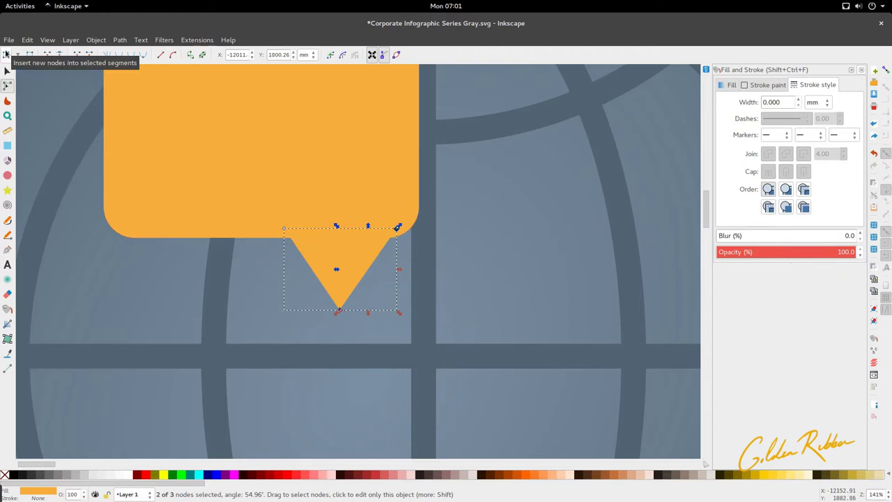
pyautogui.press('Escape')
pyautogui.press('Escape')
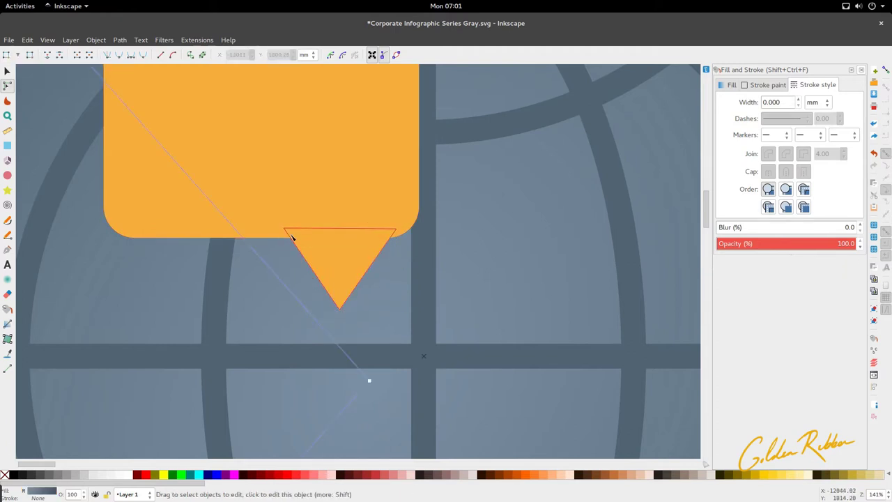
pyautogui.click(293, 238)
pyautogui.moveTo(272, 211); pyautogui.dragTo(355, 335)
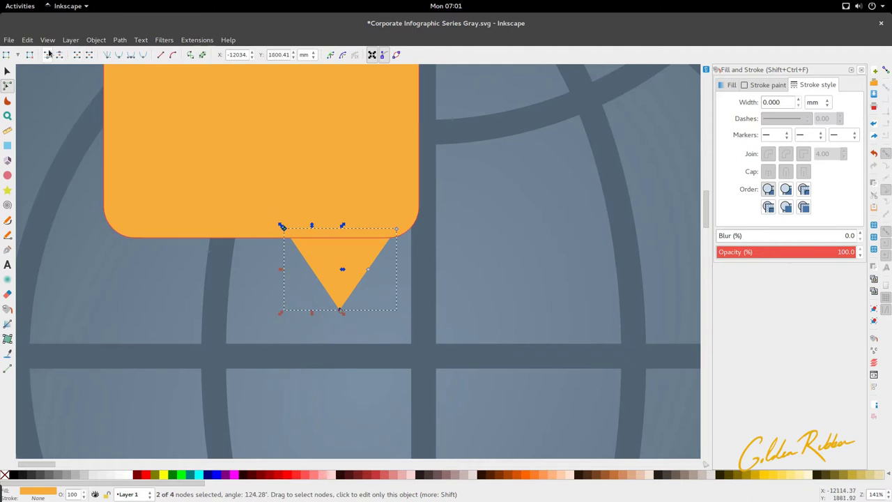
pyautogui.click(7, 54)
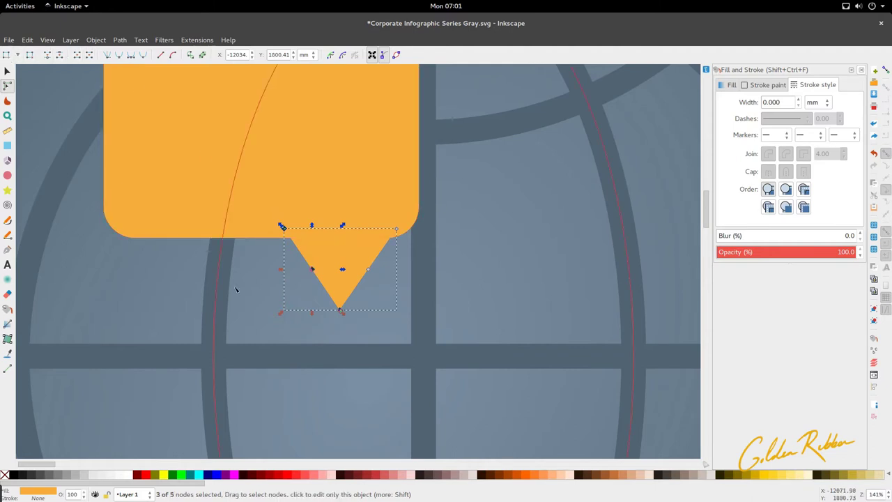
pyautogui.click(260, 332)
pyautogui.moveTo(289, 249); pyautogui.dragTo(347, 321)
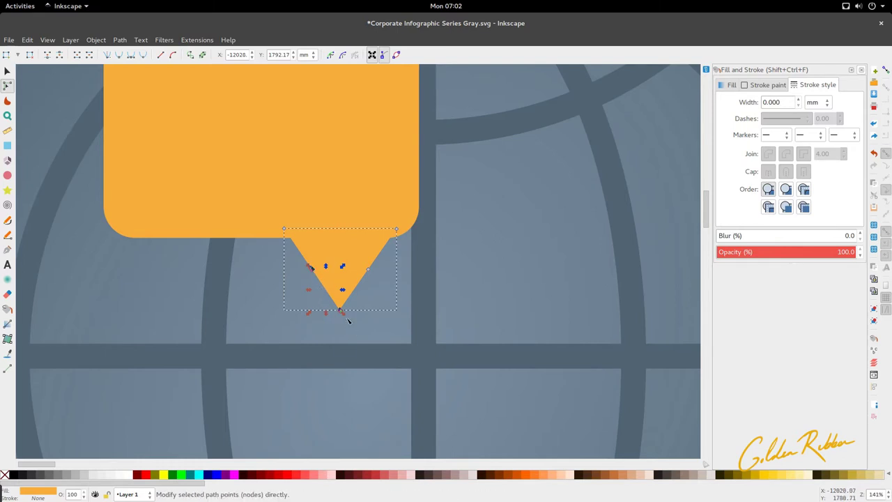
pyautogui.press('Insert')
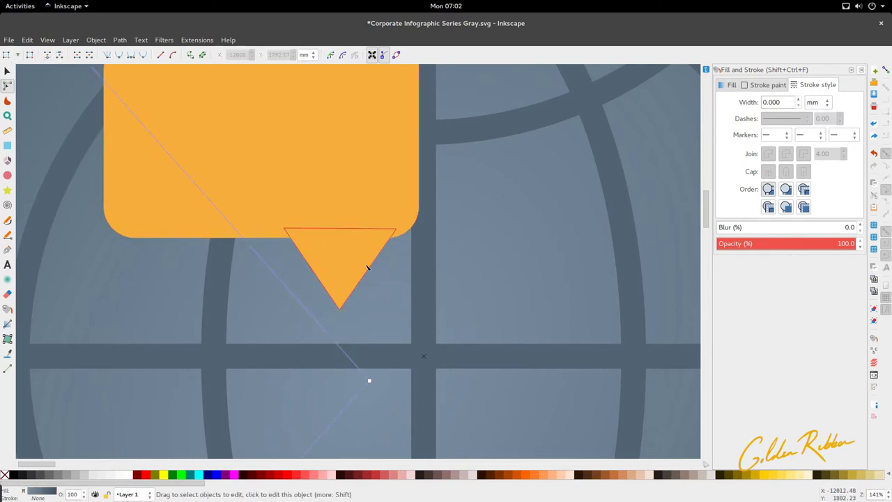
pyautogui.moveTo(381, 263); pyautogui.dragTo(337, 320)
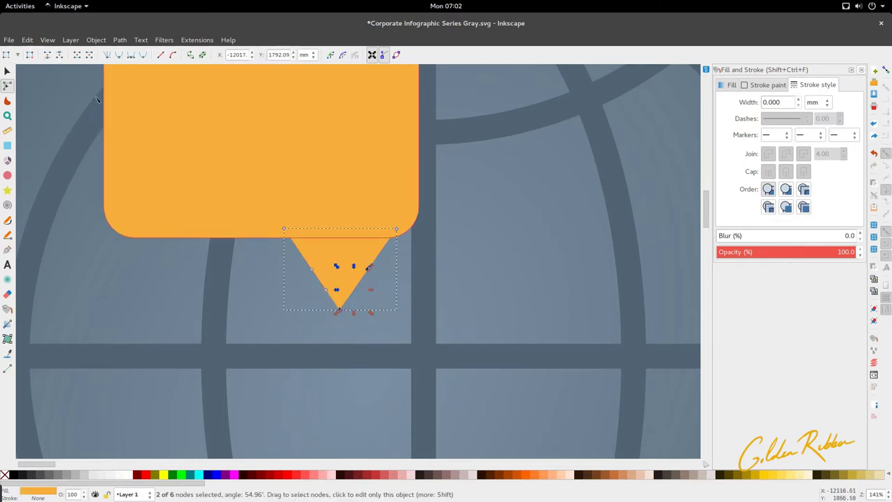
pyautogui.press('Insert')
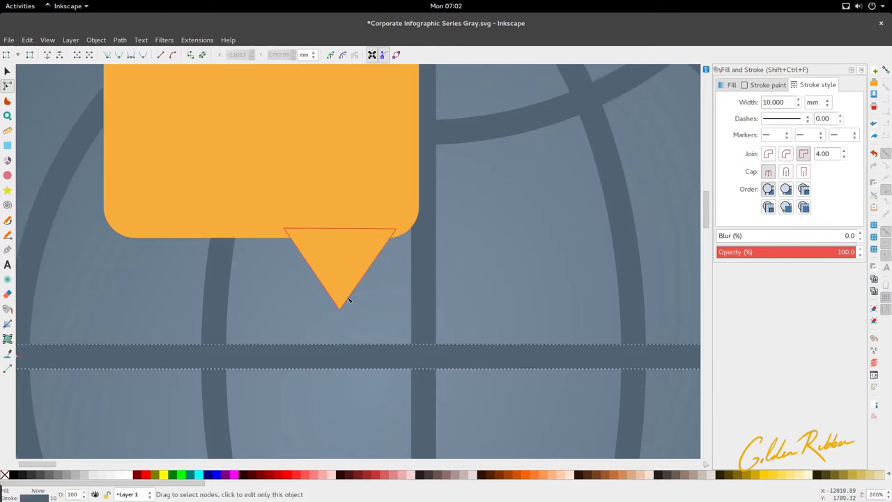
# Delete the tail's tip node and reshape the curve into a softly rounded tip.
pyautogui.scroll(1, 342, 299)
pyautogui.click(342, 307)
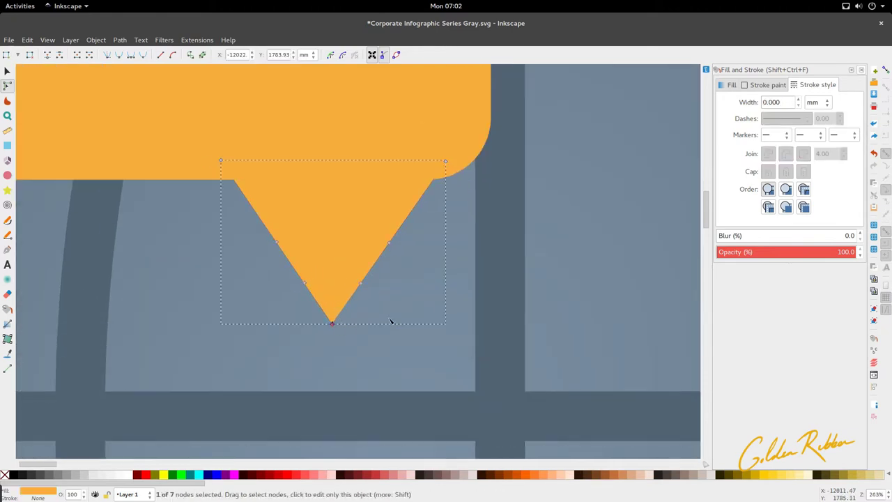
pyautogui.press('Delete')
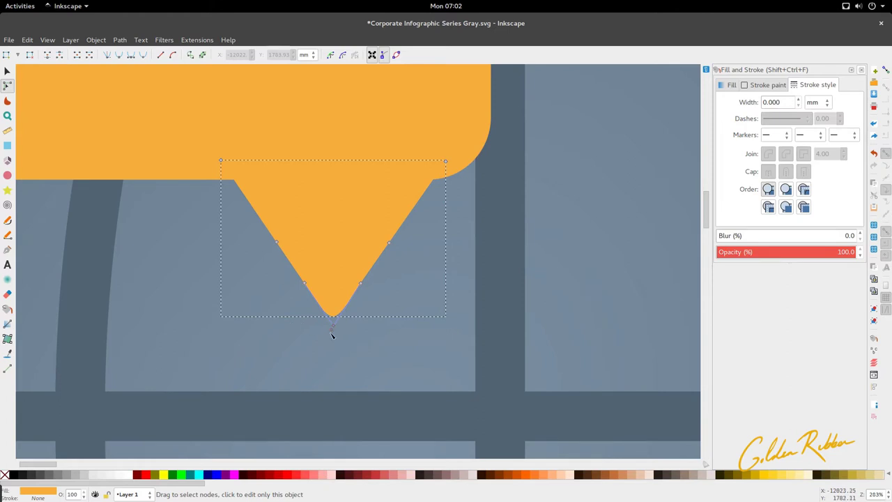
pyautogui.moveTo(332, 327)
pyautogui.mouseDown()
pyautogui.moveTo(344, 302)
pyautogui.moveTo(349, 309)
pyautogui.moveTo(321, 303)
pyautogui.moveTo(344, 304)
pyautogui.moveTo(341, 315)
pyautogui.mouseUp()
# Zoom in on the pointer and refine the curve of its rounded tip.
pyautogui.press('s')
pyautogui.scroll(-4, 339, 309)
pyautogui.click(324, 275)
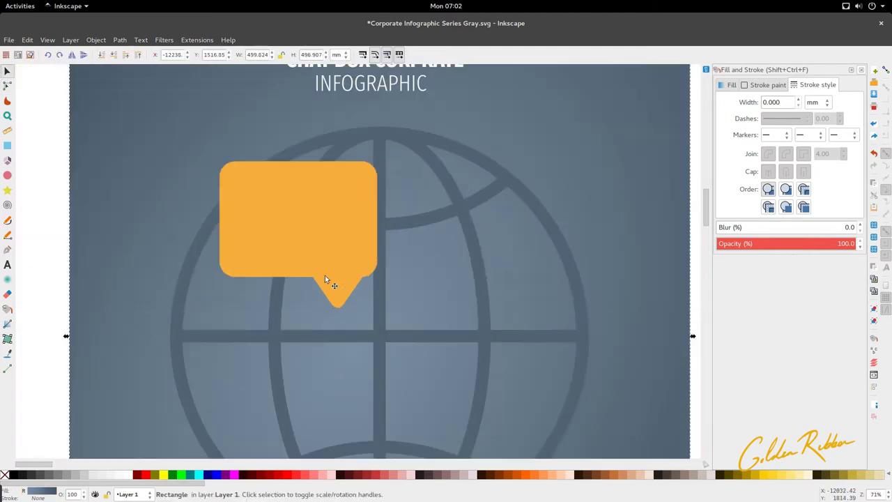
pyautogui.scroll(3, 348, 279)
pyautogui.click(364, 304)
pyautogui.press('5')
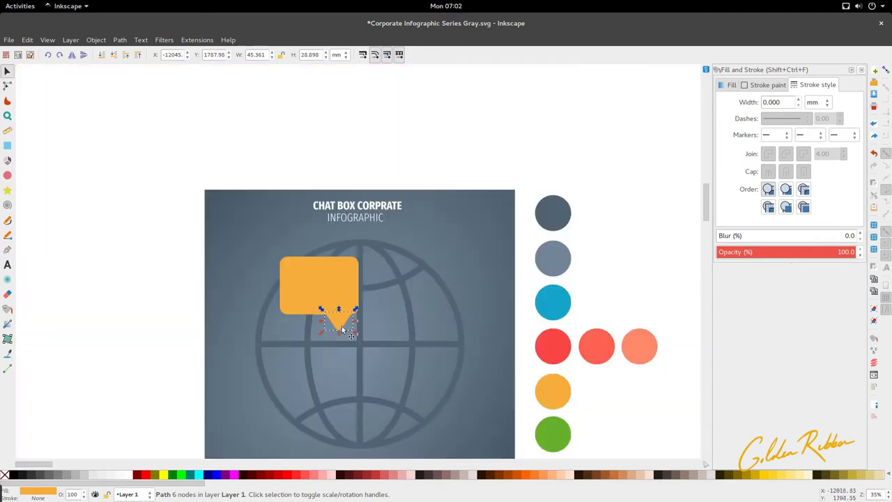
pyautogui.scroll(6, 343, 328)
pyautogui.scroll(2, 342, 328)
pyautogui.press('n')
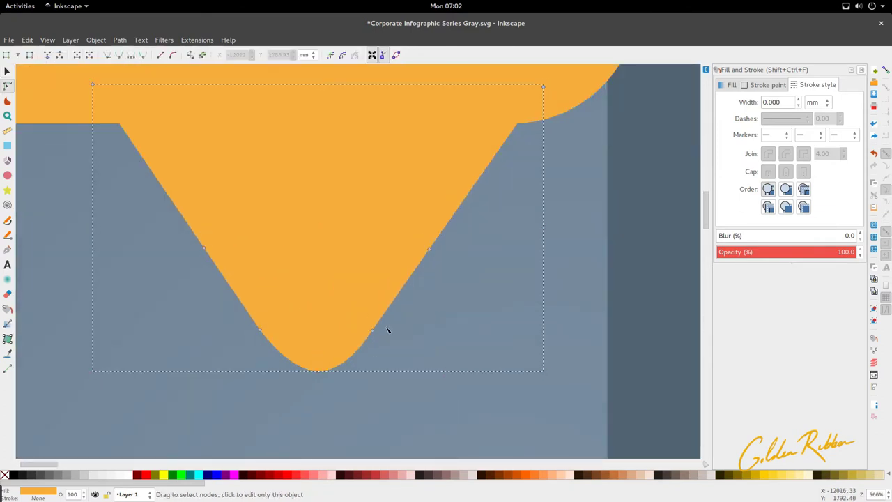
pyautogui.scroll(-4, 388, 331)
pyautogui.scroll(5, 375, 342)
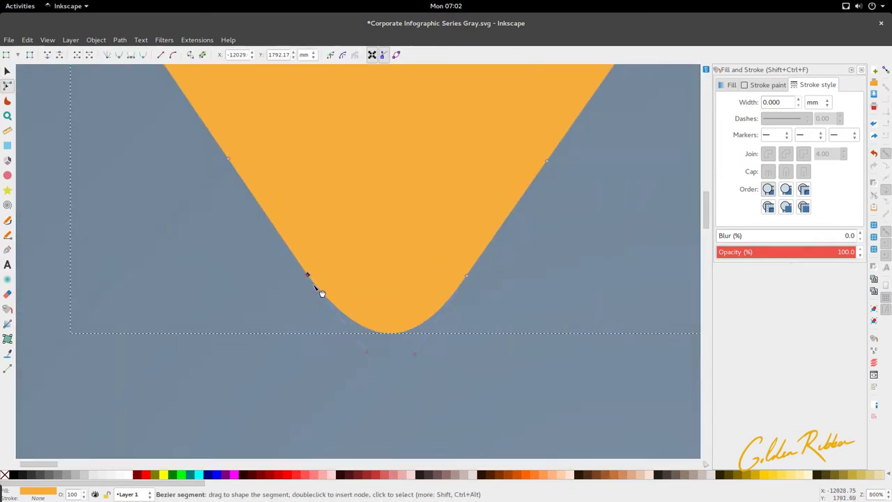
pyautogui.moveTo(368, 355); pyautogui.dragTo(364, 359)
# Reduce the orange box's corner radius to about 10.391 mm.
pyautogui.press('s')
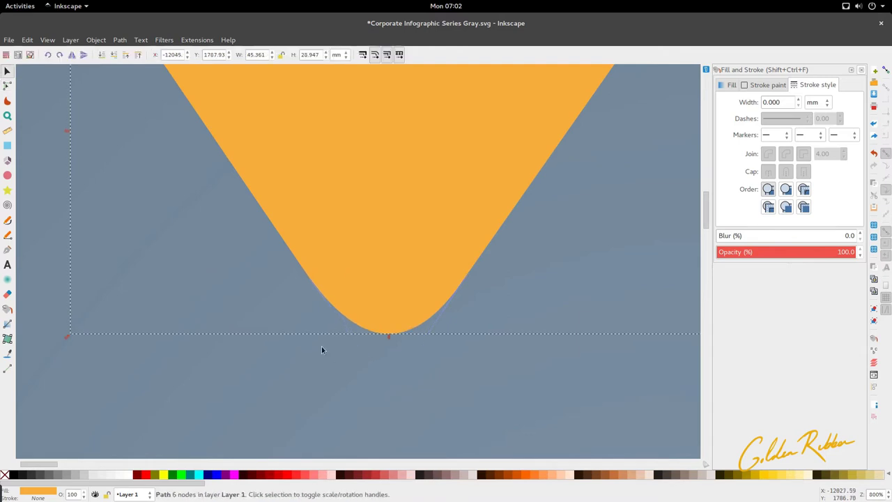
pyautogui.scroll(-8, 305, 327)
pyautogui.click(304, 293)
pyautogui.hscroll(-3, 320, 285)
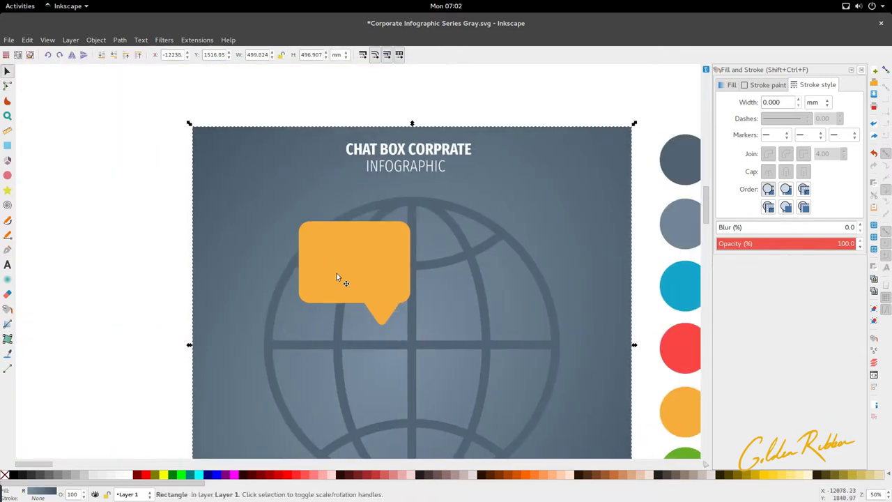
pyautogui.scroll(3, 375, 251)
pyautogui.press('r')
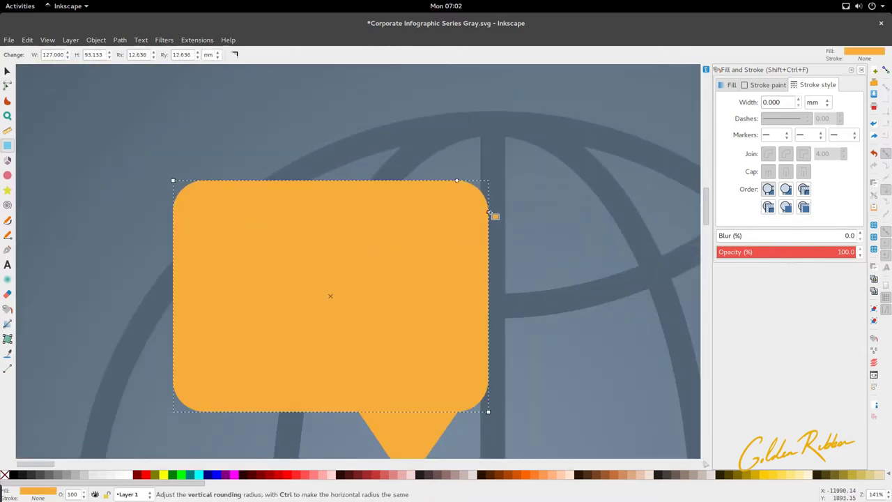
pyautogui.moveTo(491, 211); pyautogui.dragTo(489, 207)
pyautogui.scroll(-4, 313, 278)
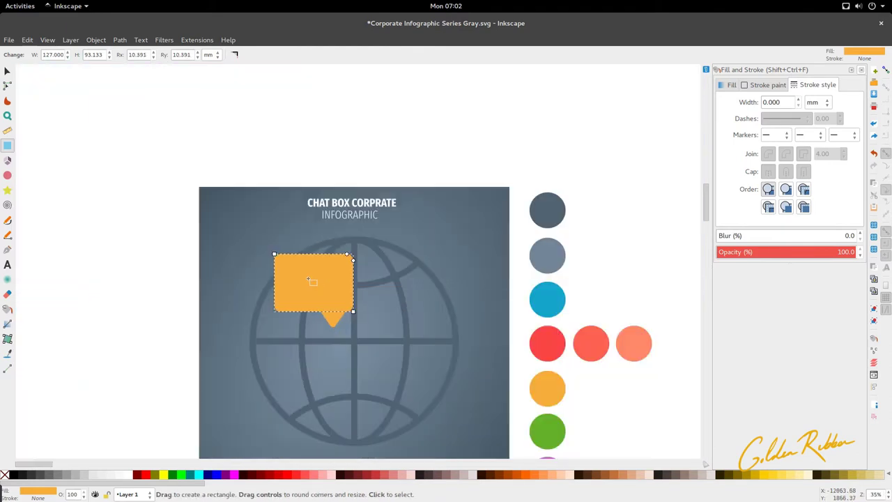
pyautogui.press('s')
pyautogui.scroll(3, 336, 328)
pyautogui.click(333, 322)
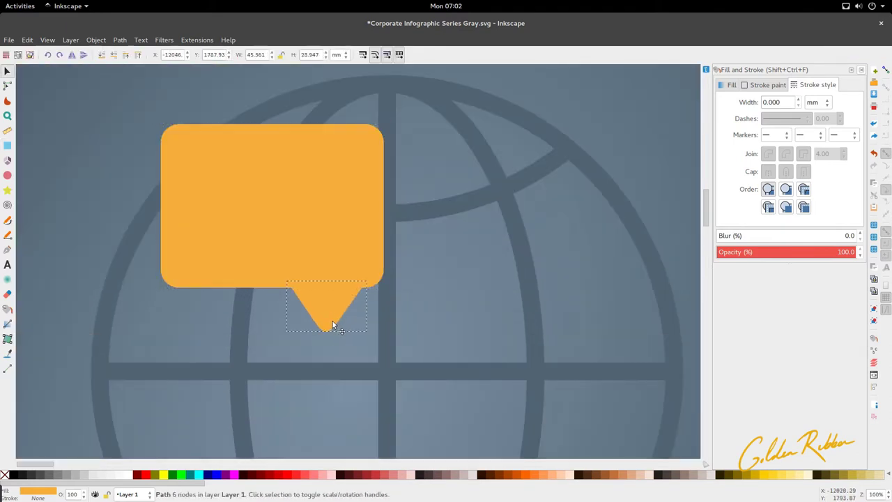
pyautogui.scroll(-4, 333, 322)
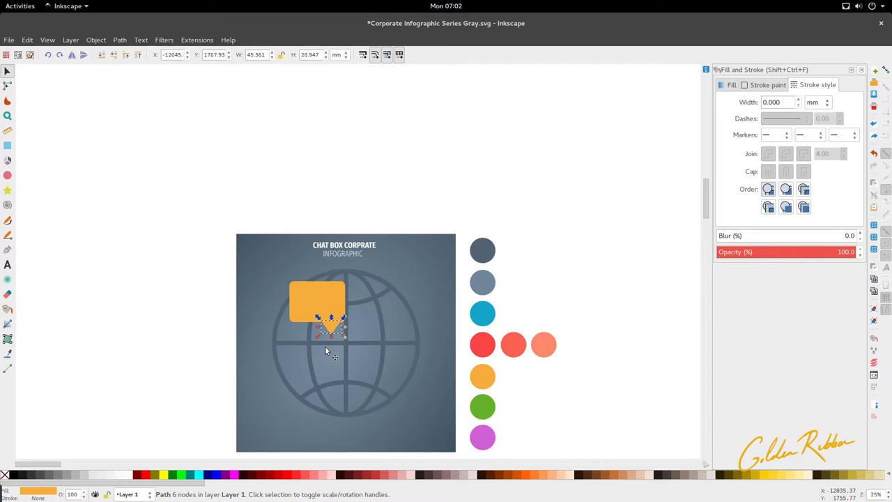
pyautogui.scroll(2, 328, 325)
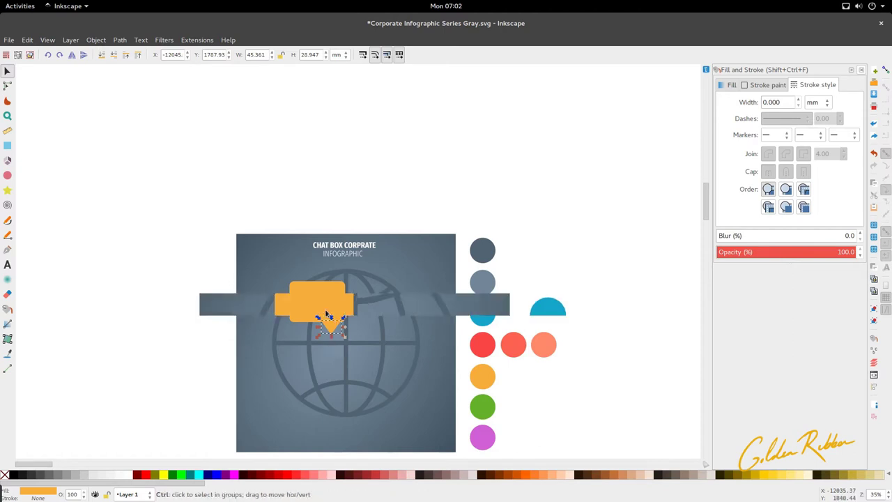
# Union the orange box and its pointer triangle into one path.
pyautogui.keyDown('shift'); pyautogui.click(330, 312); pyautogui.keyUp('shift')
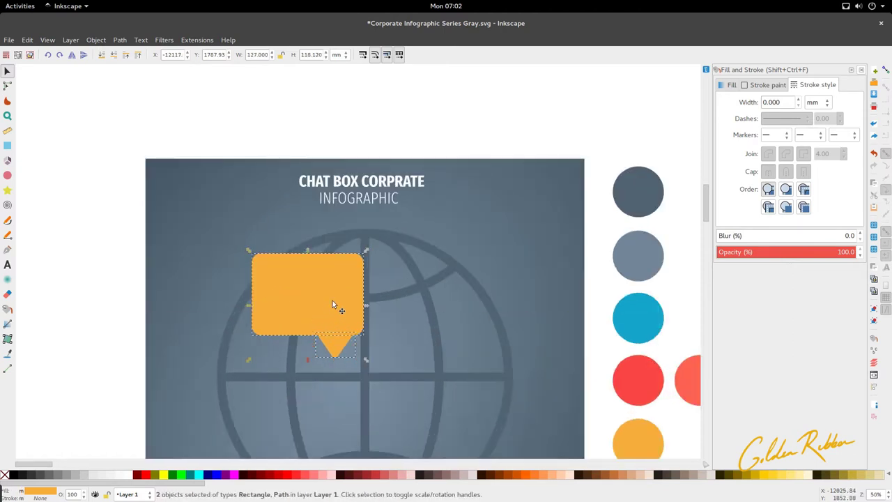
pyautogui.click(120, 40)
pyautogui.click(142, 103)
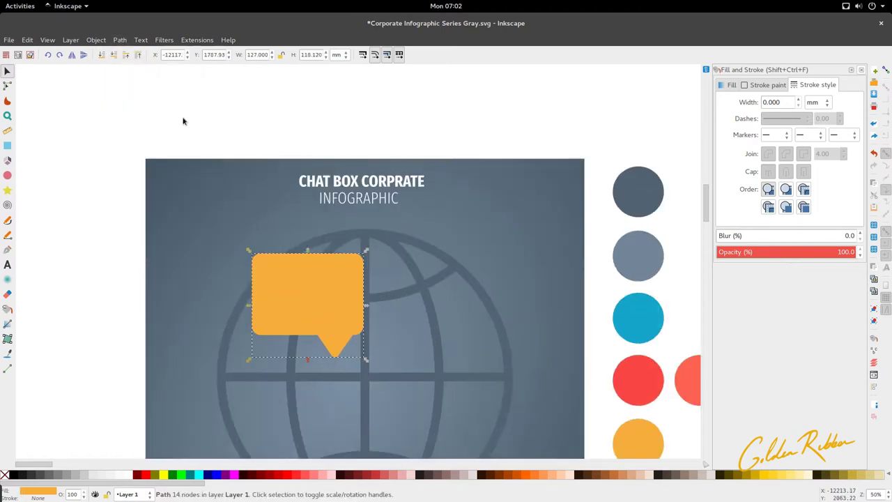
pyautogui.press('Escape')
# Select the merged speech bubble and put the cursor in its stroke width field.
pyautogui.scroll(-4, 342, 229)
pyautogui.scroll(3, 339, 223)
pyautogui.scroll(-4, 339, 223)
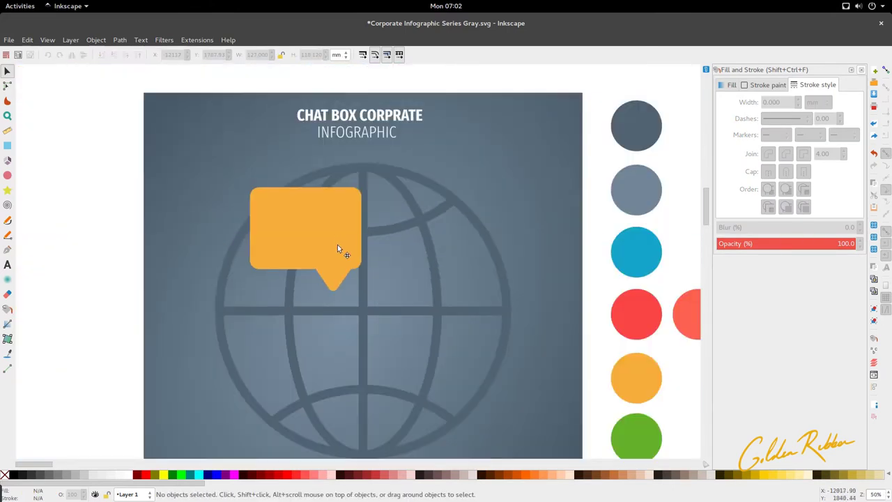
pyautogui.click(337, 245)
pyautogui.scroll(1, 338, 245)
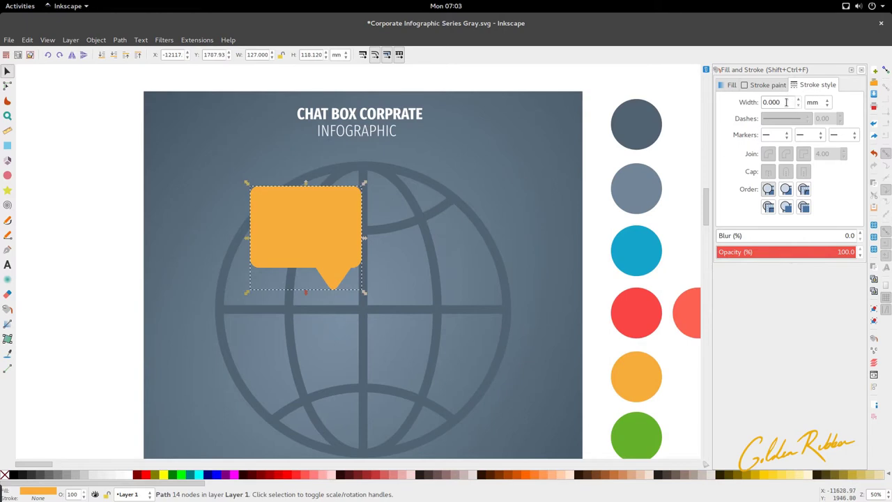
pyautogui.click(787, 102)
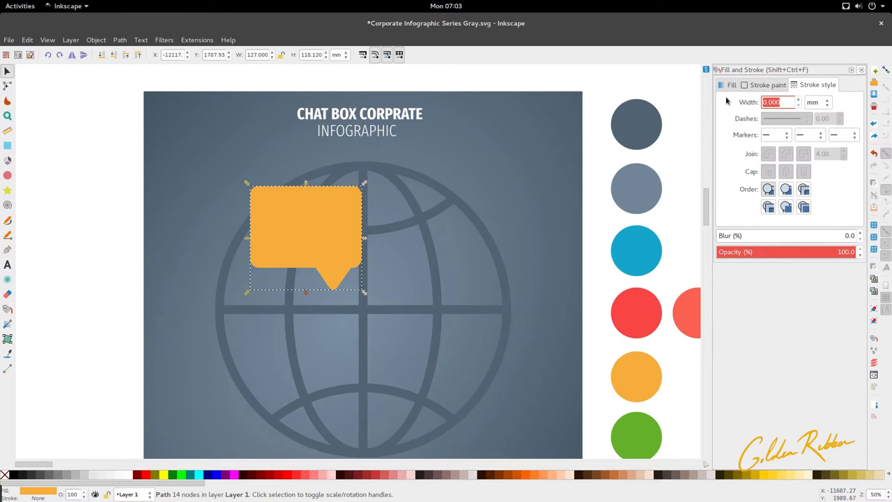
pyautogui.press('Home')
# Set the bubble's stroke to white with width 5, keeping the unit in millimetres.
pyautogui.write('1')
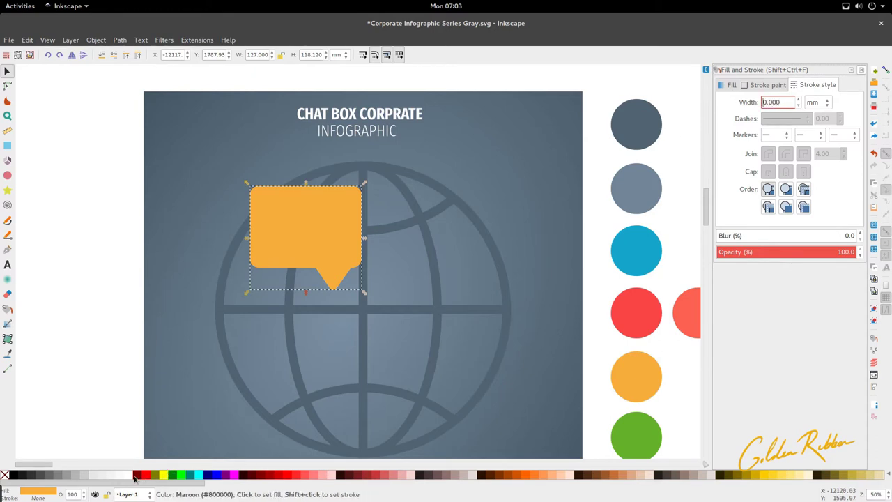
pyautogui.keyDown('shift'); pyautogui.click(131, 477); pyautogui.keyUp('shift')
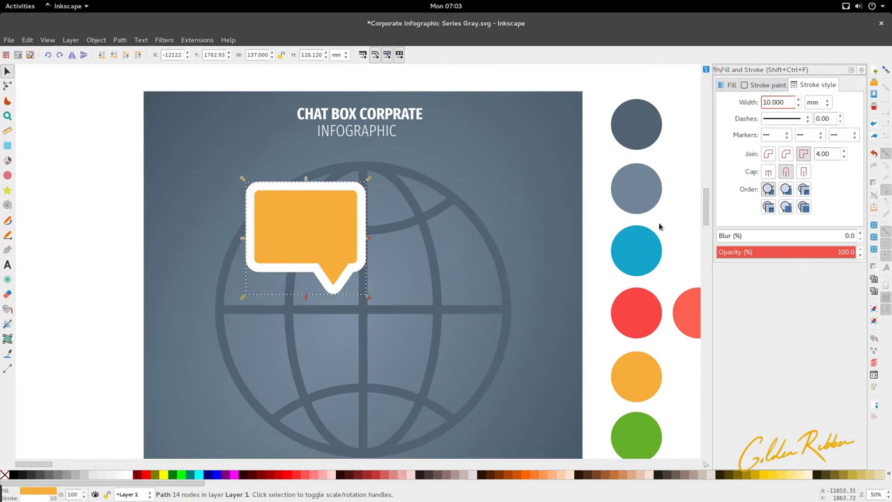
pyautogui.press('Return')
pyautogui.write('5')
pyautogui.press('Return')
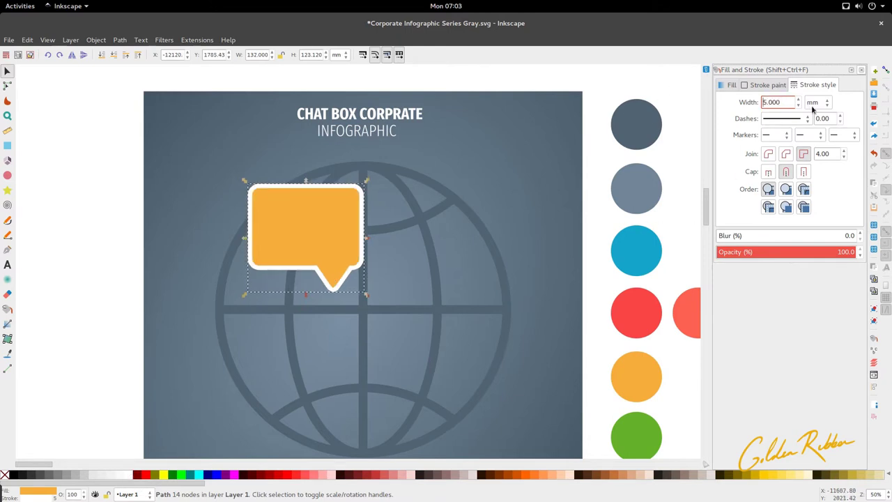
pyautogui.click(823, 103)
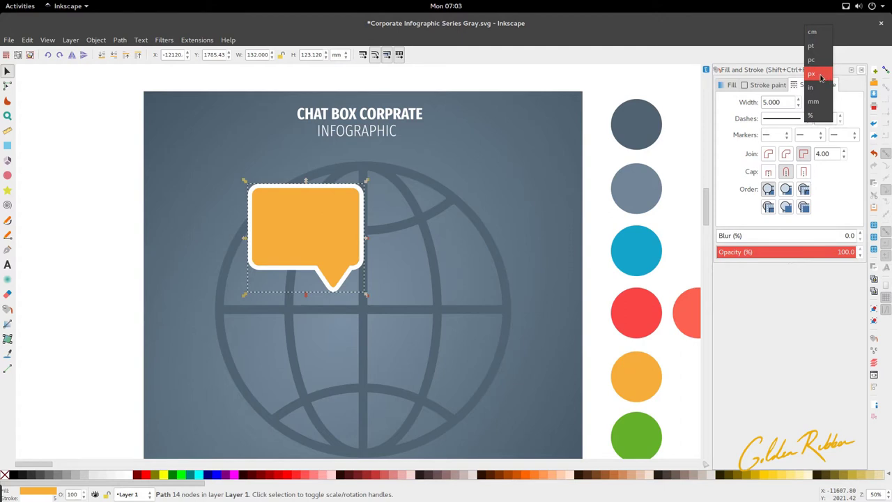
pyautogui.click(821, 75)
pyautogui.click(816, 103)
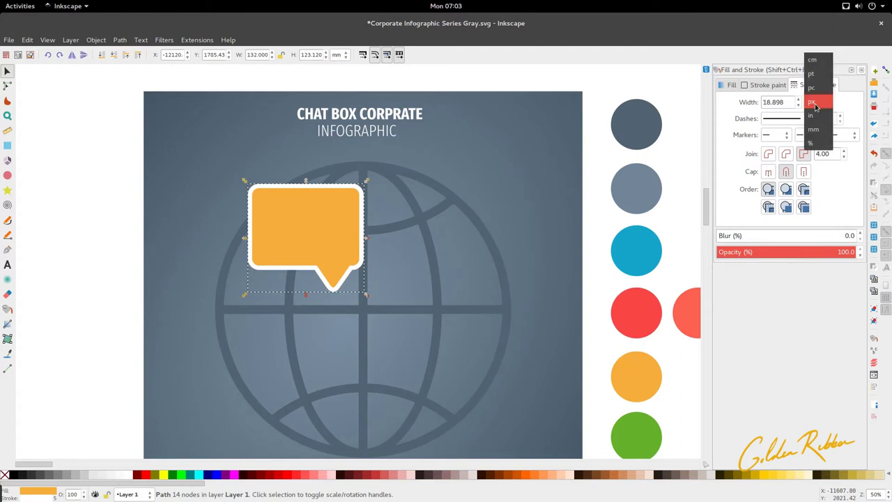
pyautogui.click(820, 128)
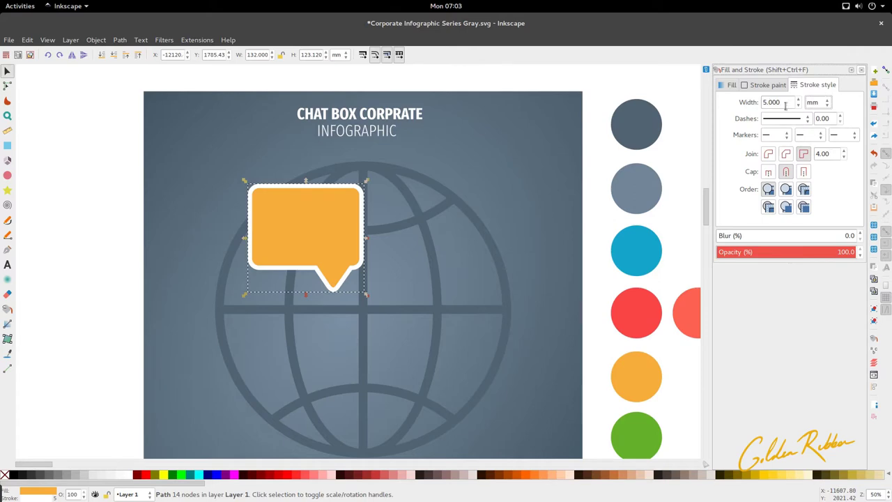
# Inspect the speech bubble's nodes, nudge the bubble back into place, and deselect it.
pyautogui.click(476, 183)
pyautogui.scroll(-1, 470, 218)
pyautogui.scroll(2, 367, 235)
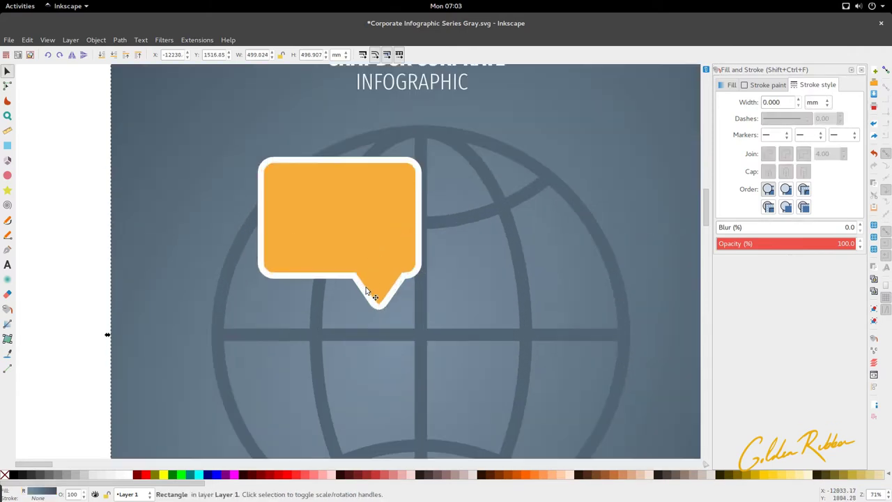
pyautogui.doubleClick(369, 295)
pyautogui.scroll(2, 393, 279)
pyautogui.scroll(-3, 405, 251)
pyautogui.scroll(2, 413, 245)
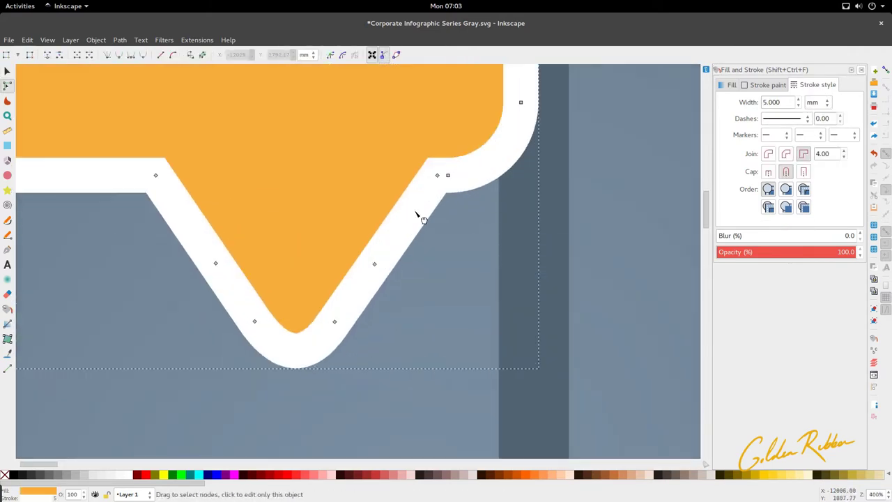
pyautogui.scroll(-4, 326, 280)
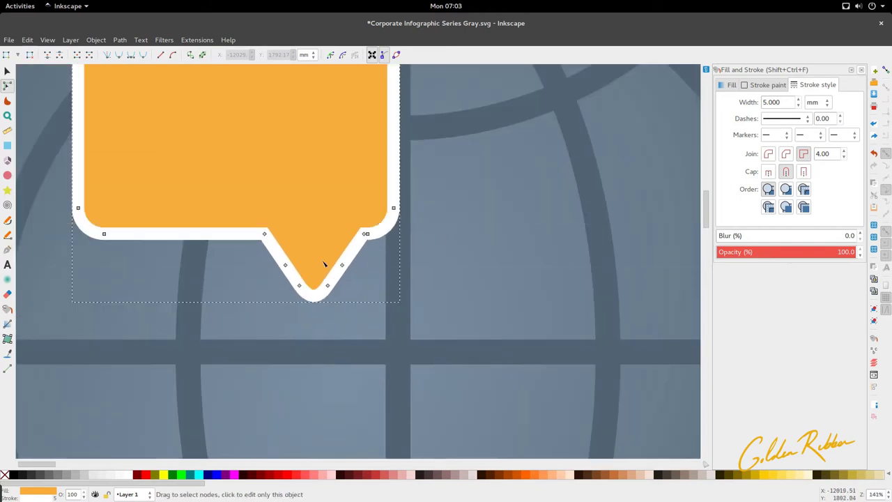
pyautogui.press('s')
pyautogui.moveTo(290, 256); pyautogui.dragTo(313, 247)
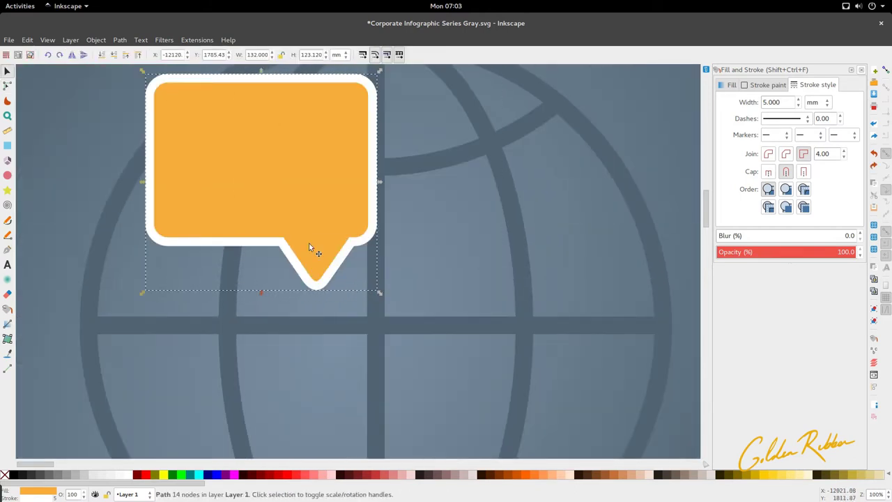
pyautogui.scroll(-3, 313, 246)
pyautogui.press('Escape')
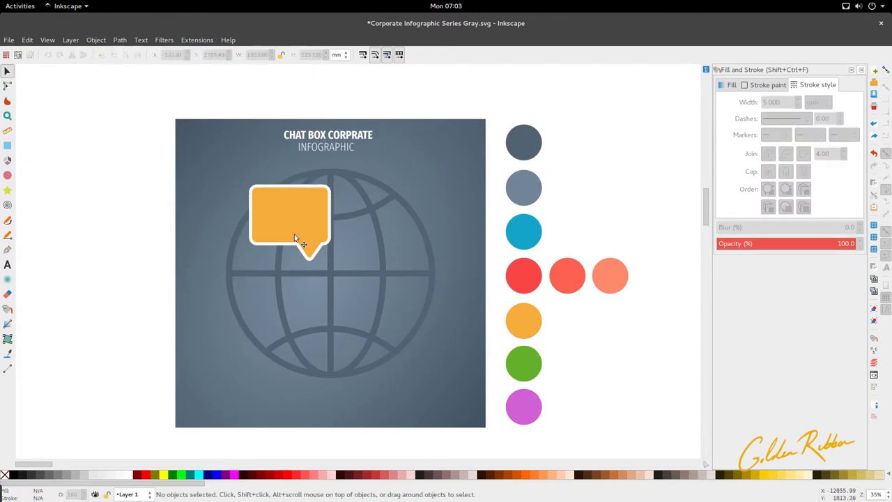
pyautogui.scroll(3, 294, 234)
# Try pulling the white outline copy off the orange fill, then undo the move.
pyautogui.moveTo(291, 246); pyautogui.dragTo(419, 269)
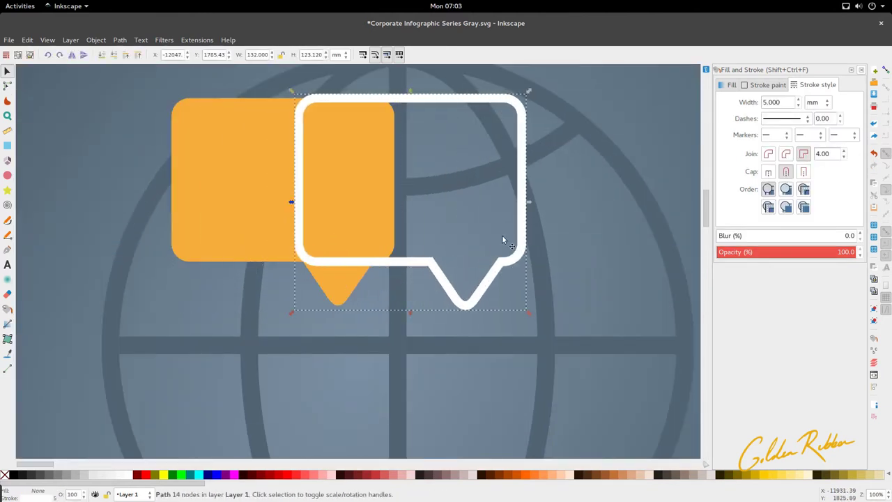
pyautogui.hotkey('ctrl', 'z')
pyautogui.scroll(-2, 344, 229)
pyautogui.hscroll(-2, 340, 230)
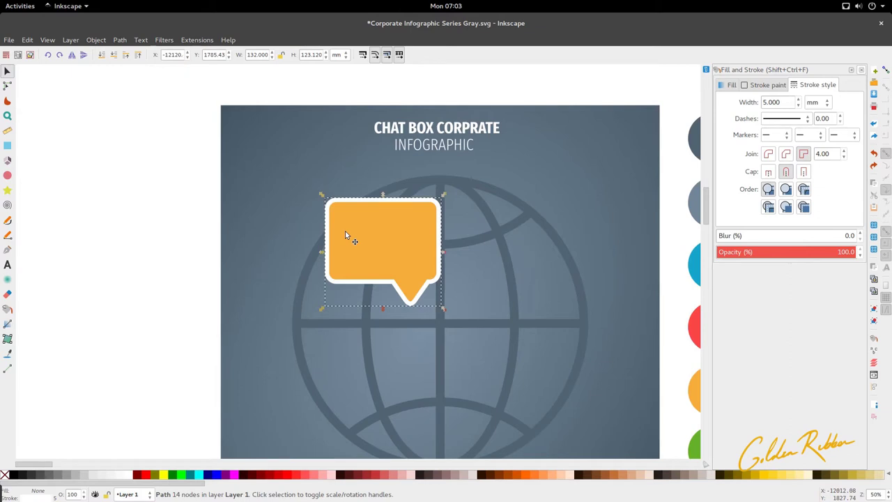
pyautogui.hscroll(2, 397, 247)
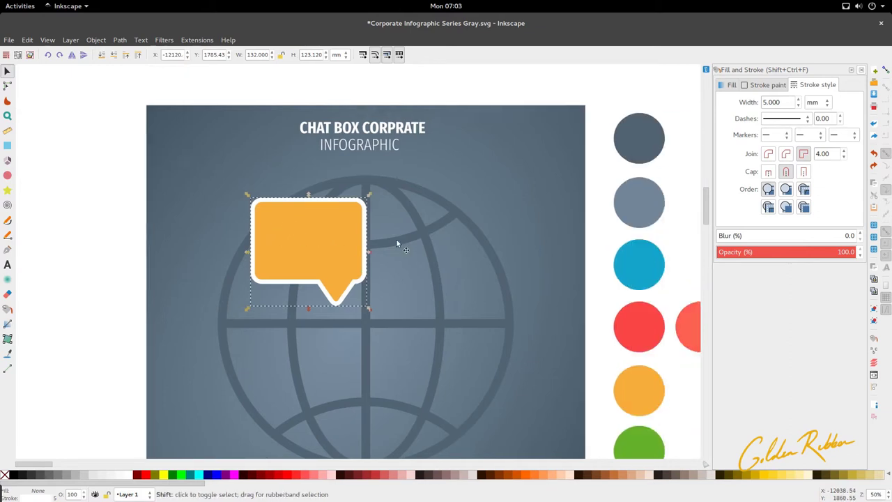
pyautogui.hscroll(1, 391, 247)
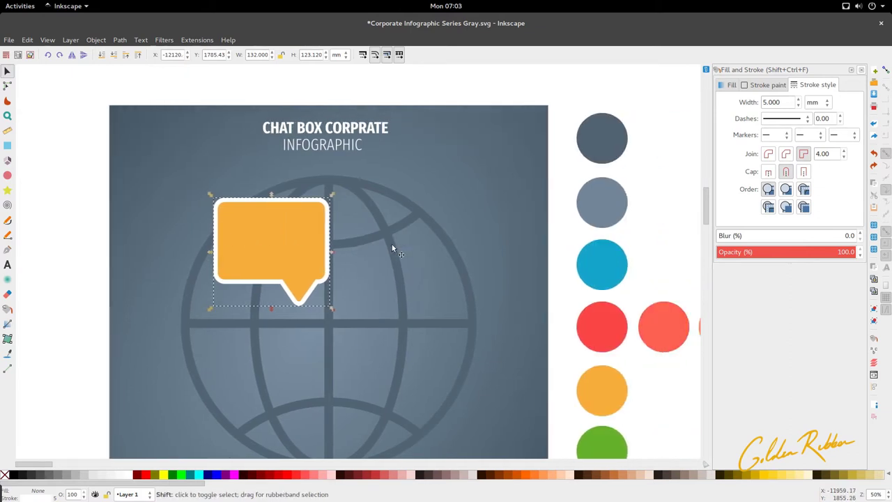
pyautogui.hscroll(-1, 392, 247)
pyautogui.moveTo(111, 166); pyautogui.dragTo(376, 315)
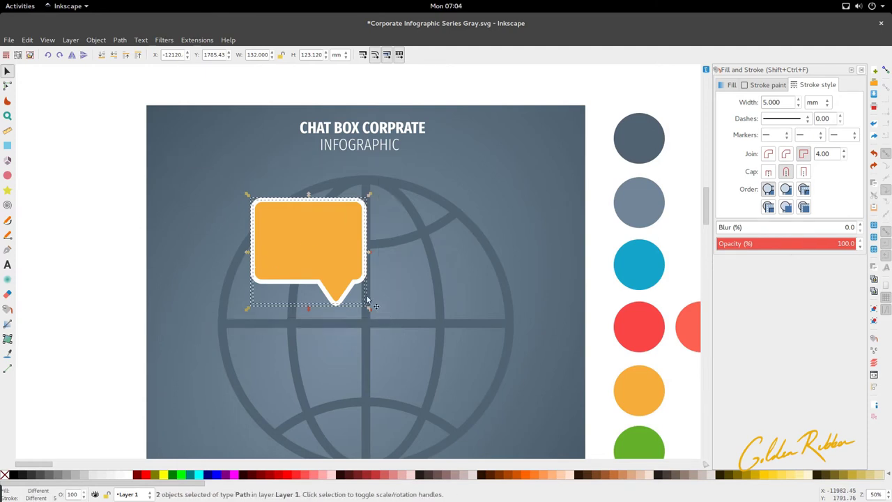
# Remove the fill from the speech bubble's outline path, leaving only its white border.
pyautogui.click(211, 301)
pyautogui.click(318, 277)
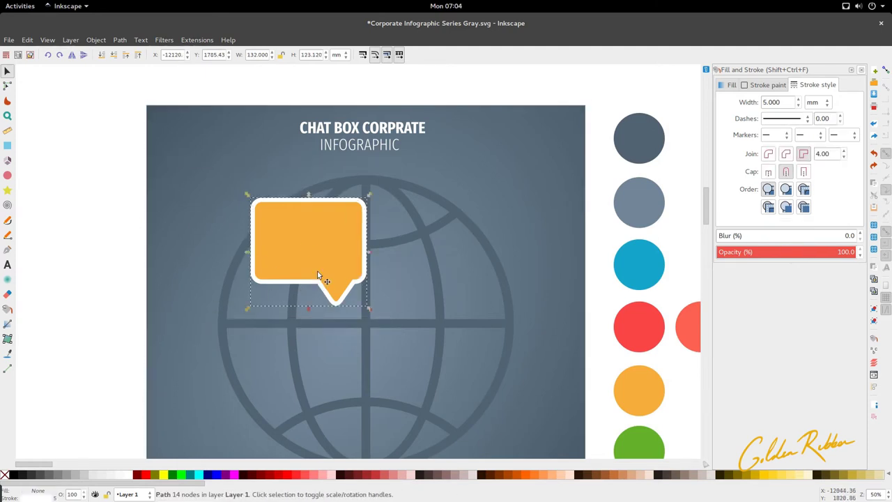
pyautogui.rightClick(44, 490)
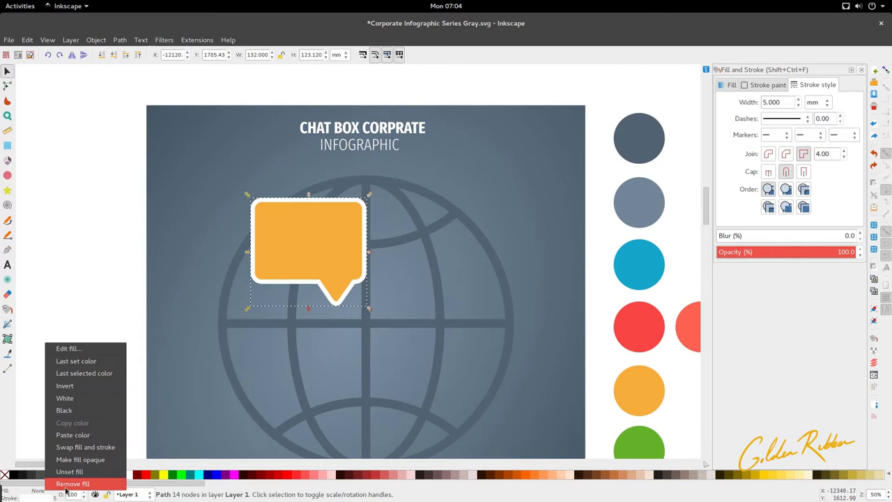
pyautogui.click(68, 490)
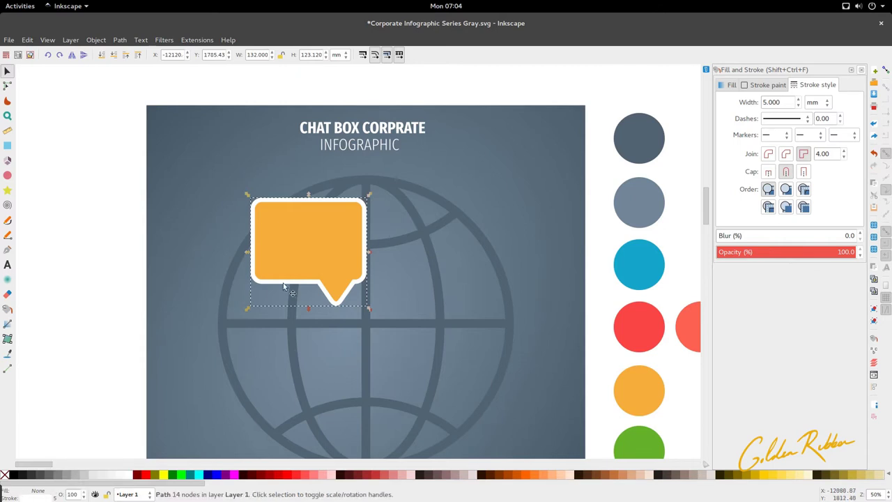
pyautogui.scroll(4, 349, 280)
pyautogui.scroll(-3, 352, 279)
# Shift the outline slightly and select it together with the orange bubble shape.
pyautogui.moveTo(407, 277); pyautogui.dragTo(400, 255)
pyautogui.keyDown('shift'); pyautogui.click(365, 243); pyautogui.keyUp('shift')
pyautogui.scroll(-3, 351, 247)
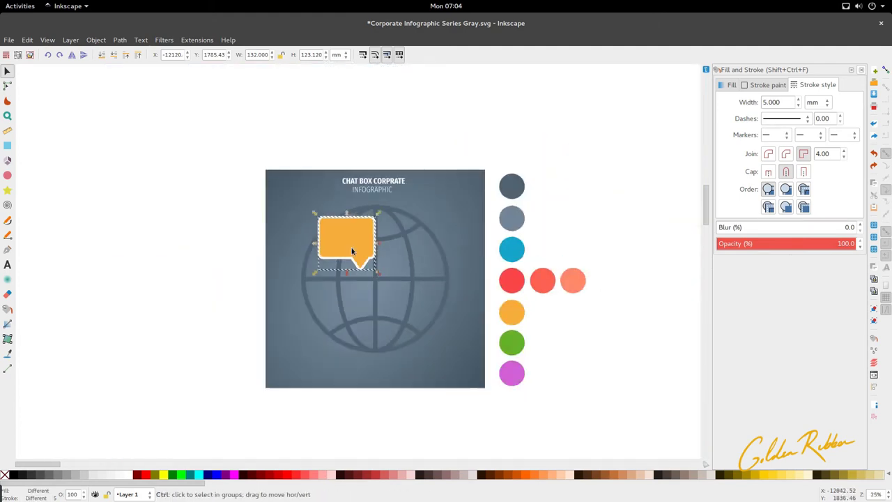
pyautogui.click(354, 249)
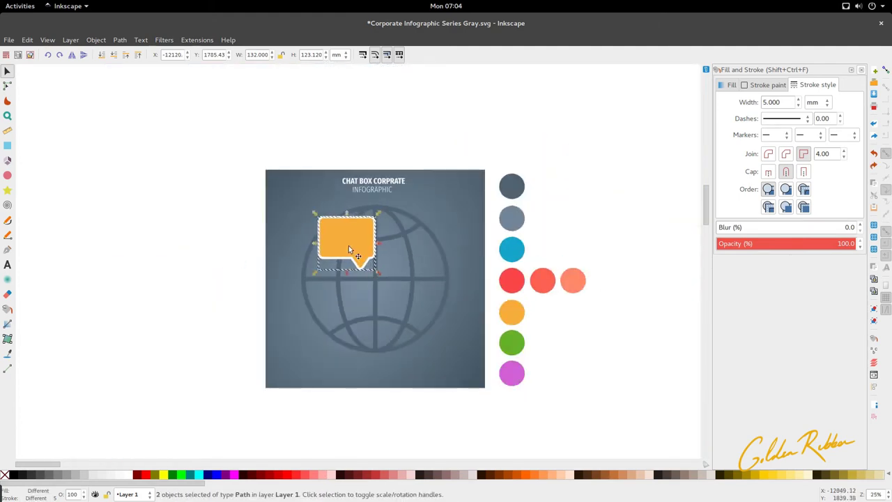
pyautogui.scroll(2, 361, 247)
# Select the orange bubble shape on its own and set the Gradient tool to radial.
pyautogui.click(133, 265)
pyautogui.doubleClick(313, 244)
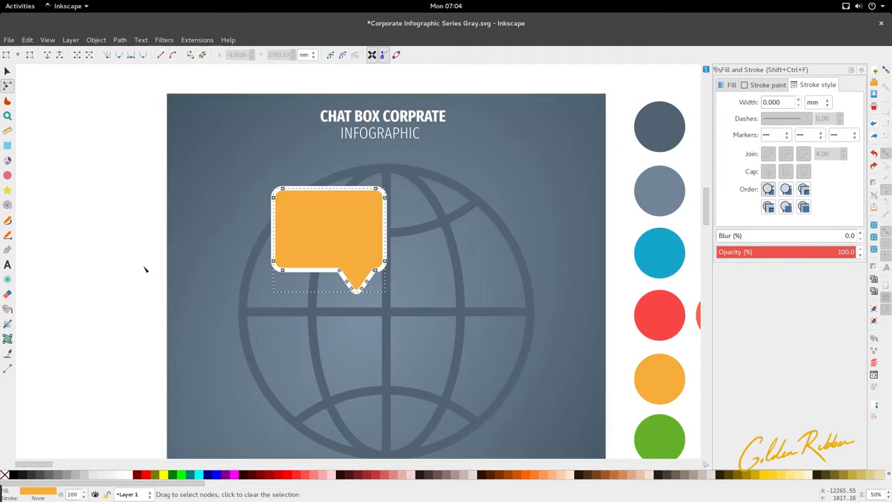
pyautogui.click(7, 324)
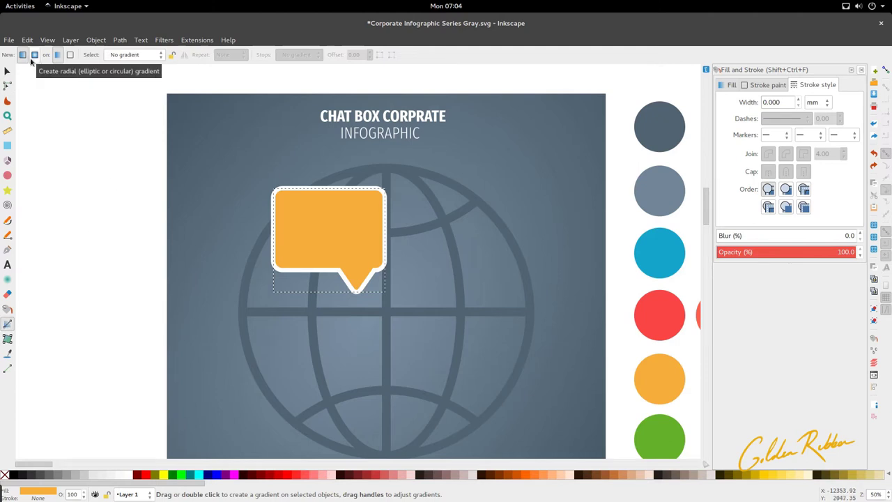
pyautogui.click(31, 60)
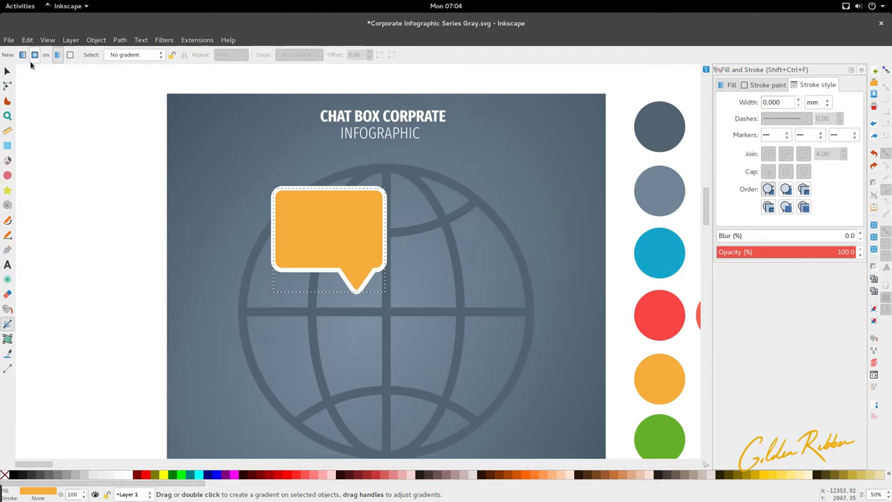
pyautogui.click(136, 55)
pyautogui.click(175, 79)
# Drag a radial gradient across the bubble, then widen and rotate it.
pyautogui.moveTo(289, 205); pyautogui.dragTo(318, 237)
pyautogui.moveTo(347, 269); pyautogui.dragTo(347, 267)
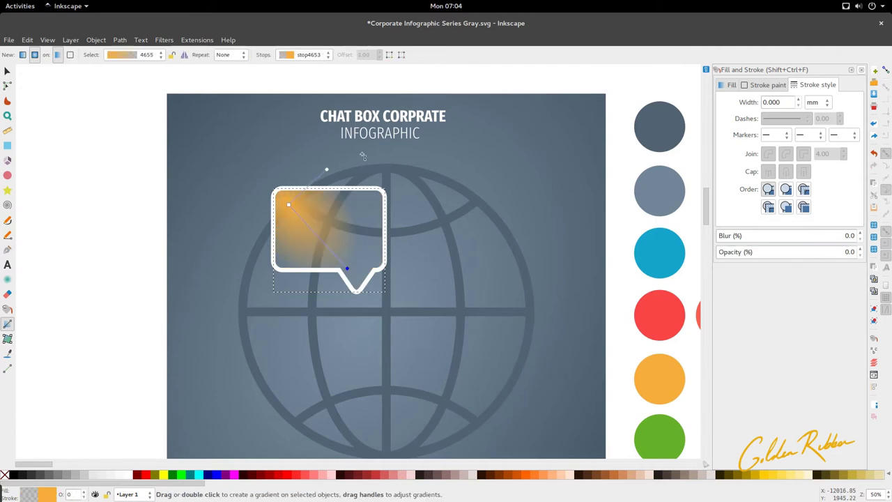
pyautogui.moveTo(327, 169); pyautogui.dragTo(376, 166)
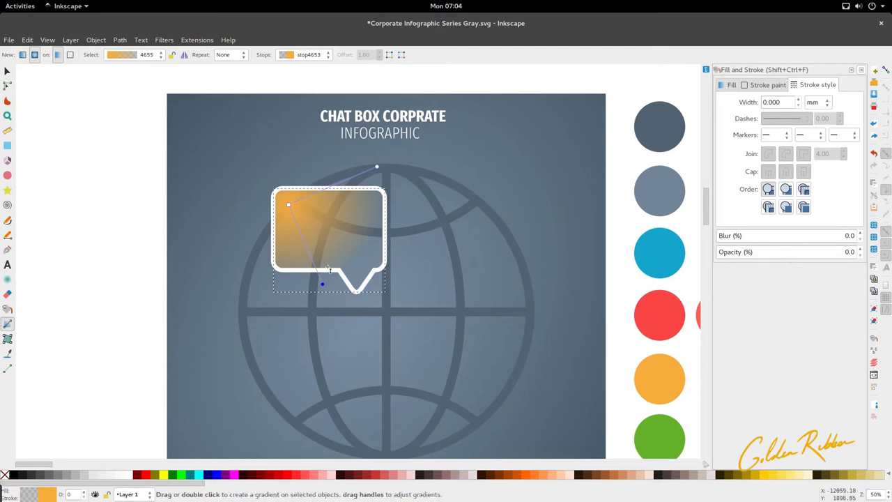
pyautogui.keyDown('ctrl'); pyautogui.scroll(-1, 352, 204); pyautogui.keyUp('ctrl')
pyautogui.click(307, 203)
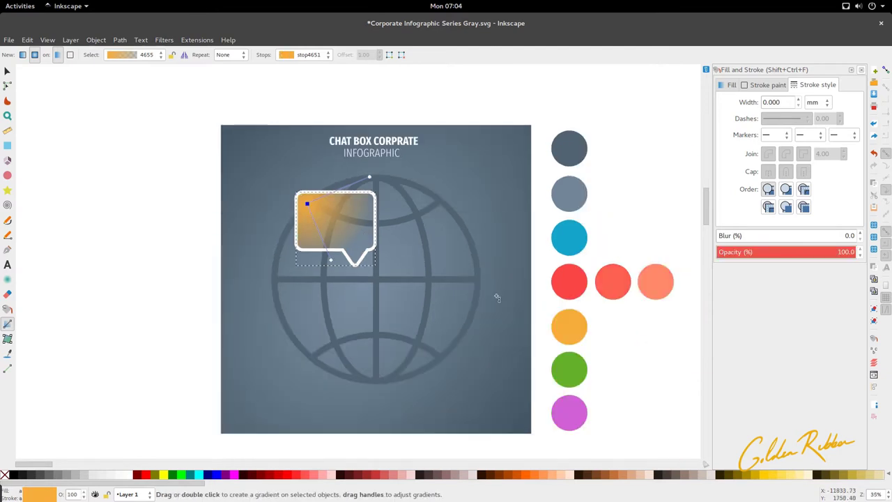
# Colour the gradient's centre stop red and its outer stop red-orange from the palette circles.
pyautogui.press('d')
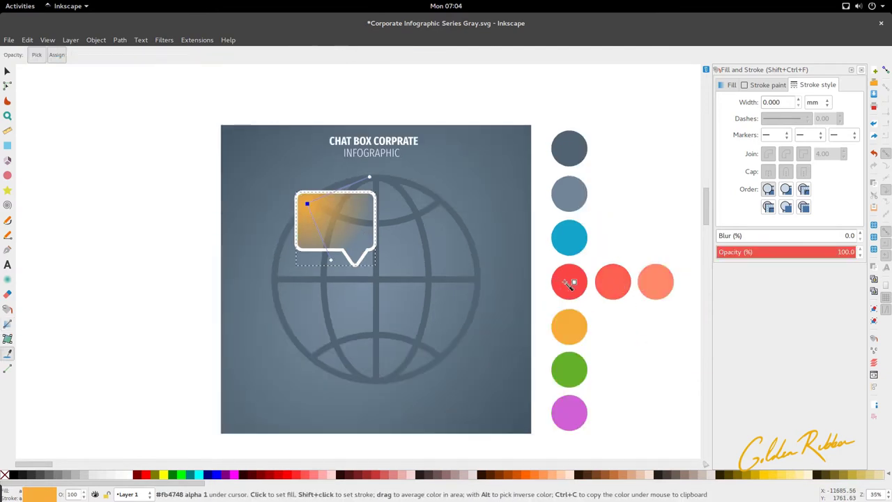
pyautogui.click(570, 282)
pyautogui.click(333, 261)
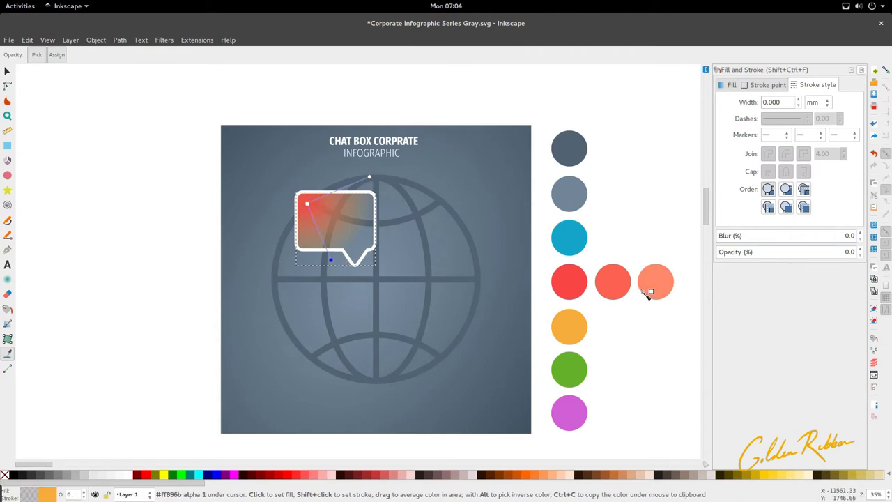
pyautogui.click(620, 282)
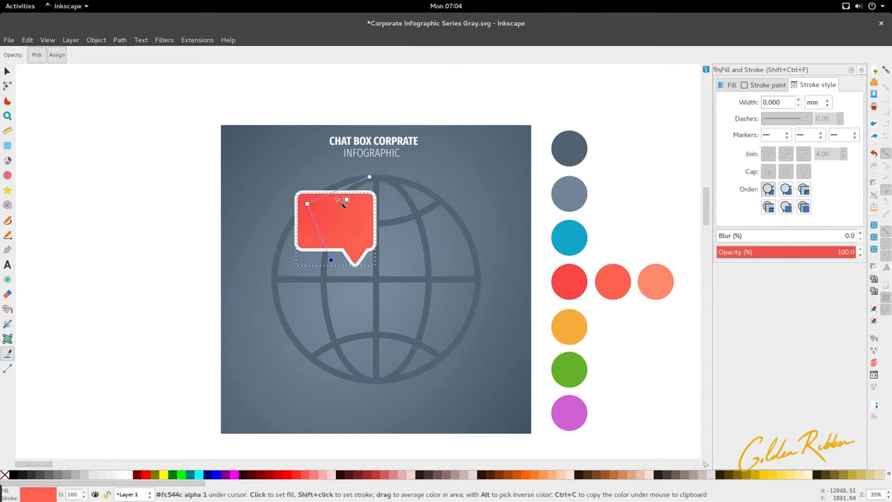
pyautogui.keyDown('ctrl'); pyautogui.scroll(2, 327, 202); pyautogui.keyUp('ctrl')
pyautogui.keyDown('ctrl'); pyautogui.scroll(1, 317, 207); pyautogui.keyUp('ctrl')
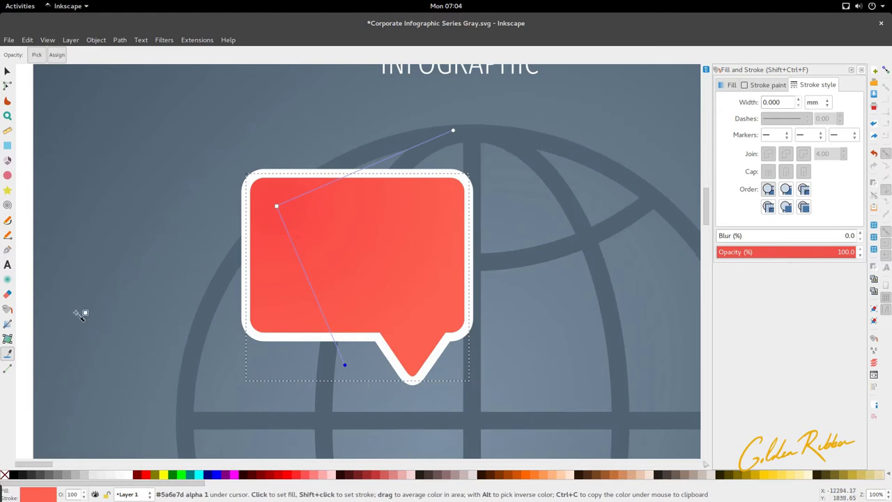
# Add a middle stop to the bubble's gradient and colour it light orange.
pyautogui.click(7, 369)
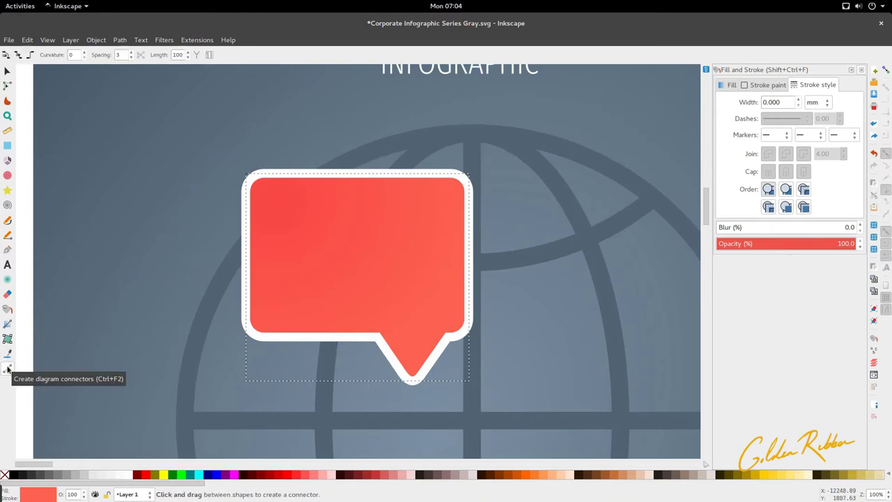
pyautogui.click(7, 323)
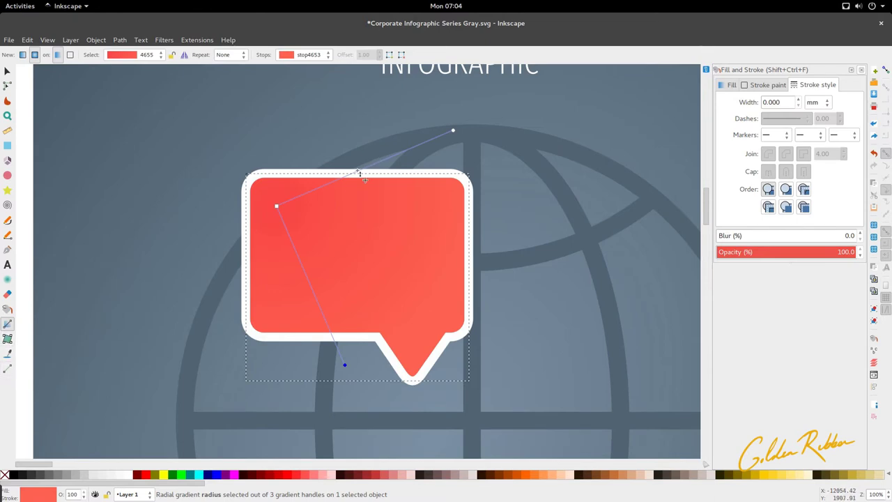
pyautogui.press('ctrl')
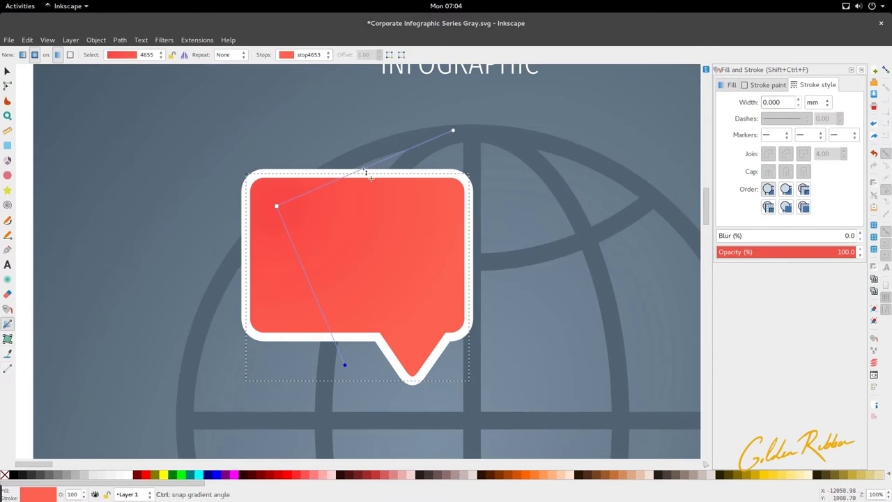
pyautogui.doubleClick(364, 171)
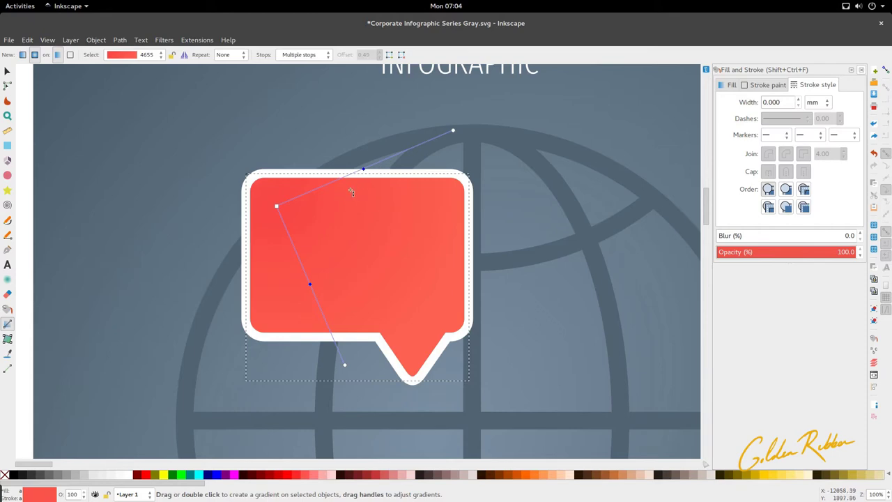
pyautogui.click(364, 169)
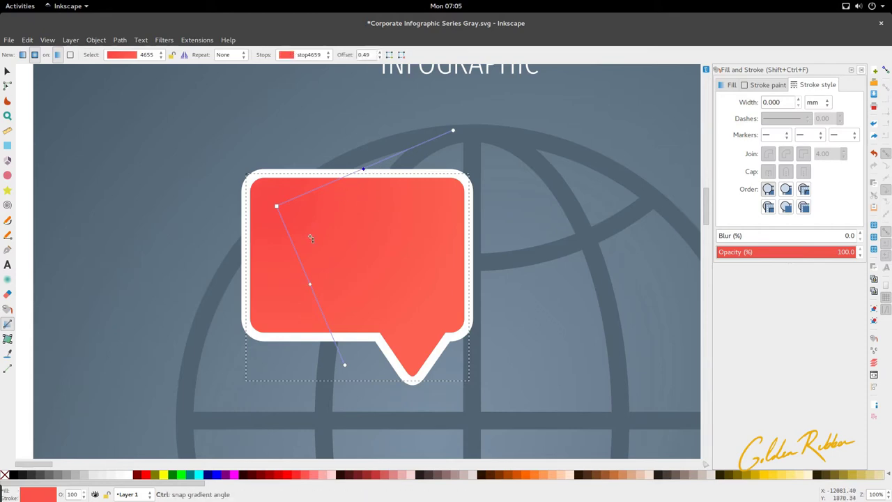
pyautogui.scroll(-2, 322, 246)
pyautogui.scroll(-1, 328, 239)
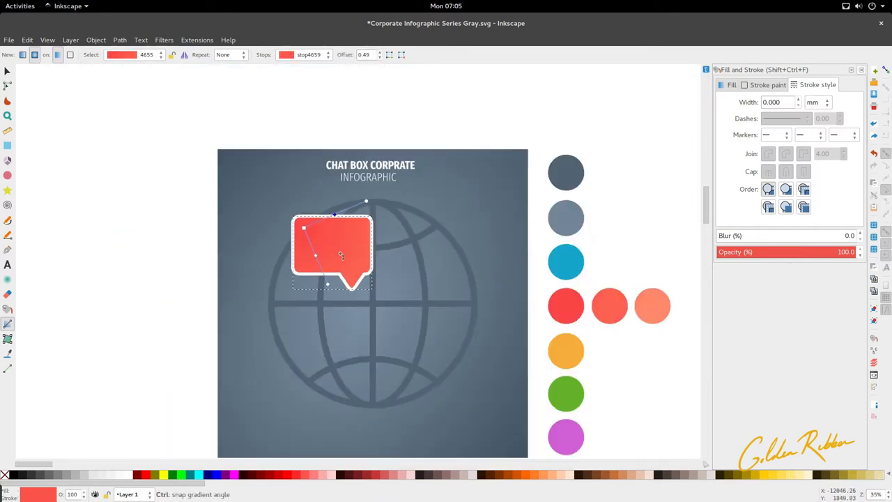
pyautogui.press('d')
pyautogui.scroll(1, 335, 245)
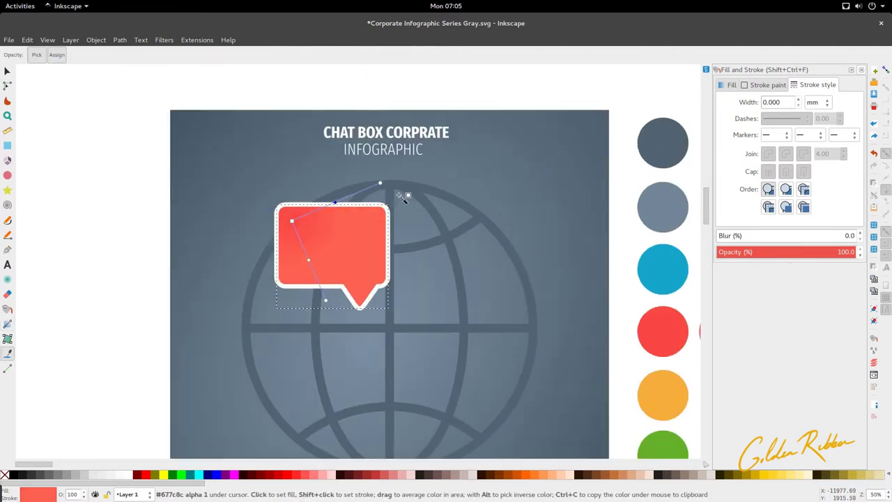
pyautogui.scroll(-1, 399, 287)
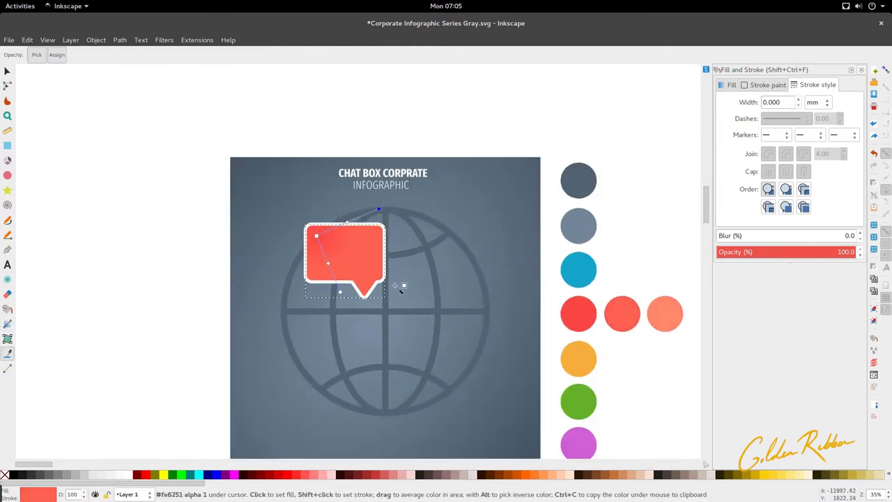
pyautogui.click(675, 321)
pyautogui.scroll(2, 390, 284)
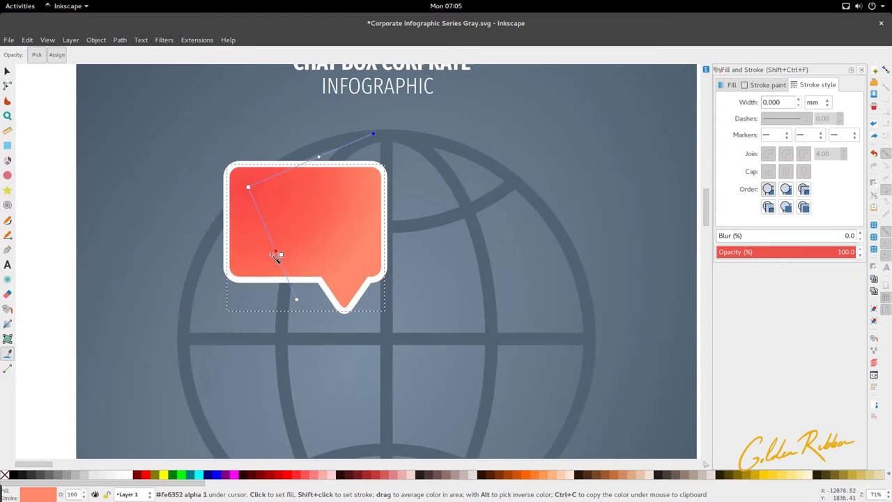
# Recolour the remaining stops red and light orange, then shift the gradient slightly right and down.
pyautogui.click(270, 249)
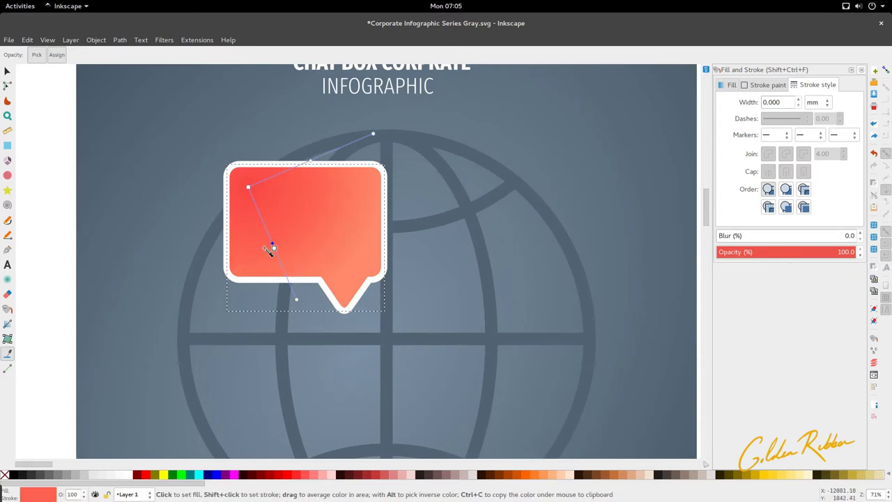
pyautogui.scroll(-2, 301, 303)
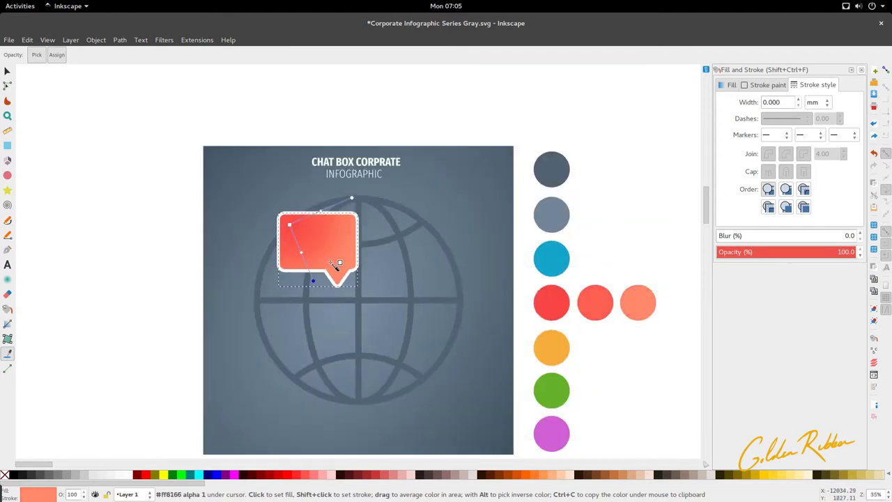
pyautogui.click(561, 307)
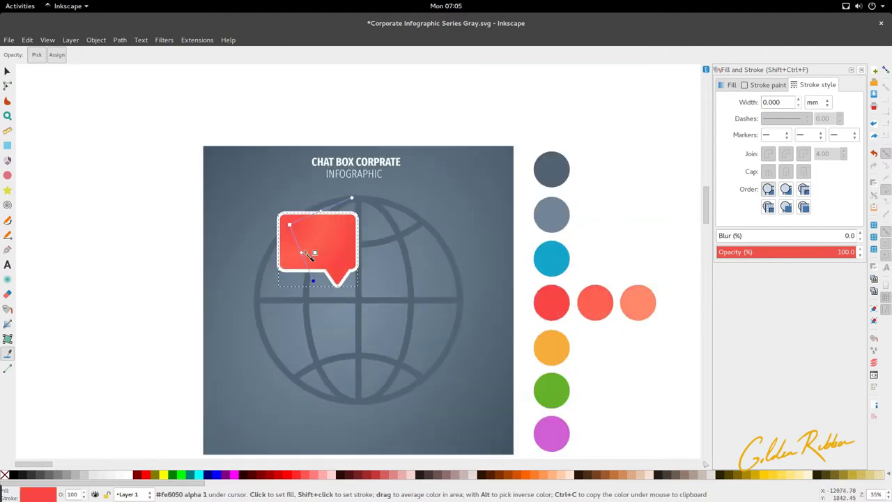
pyautogui.scroll(2, 304, 253)
pyautogui.scroll(-1, 314, 241)
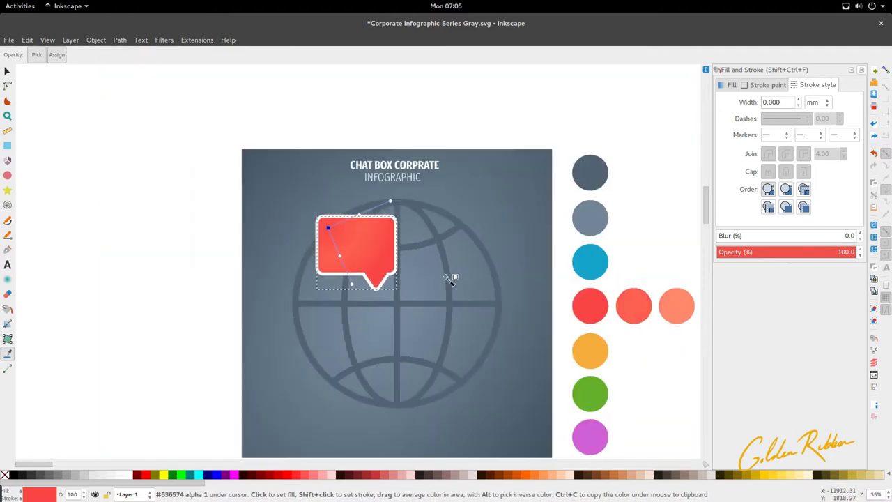
pyautogui.click(687, 304)
pyautogui.scroll(2, 332, 251)
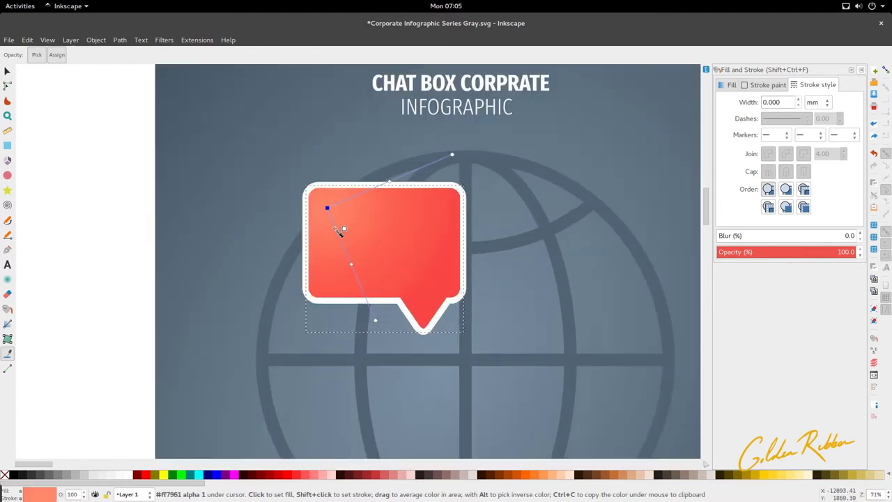
pyautogui.moveTo(327, 209); pyautogui.dragTo(338, 218)
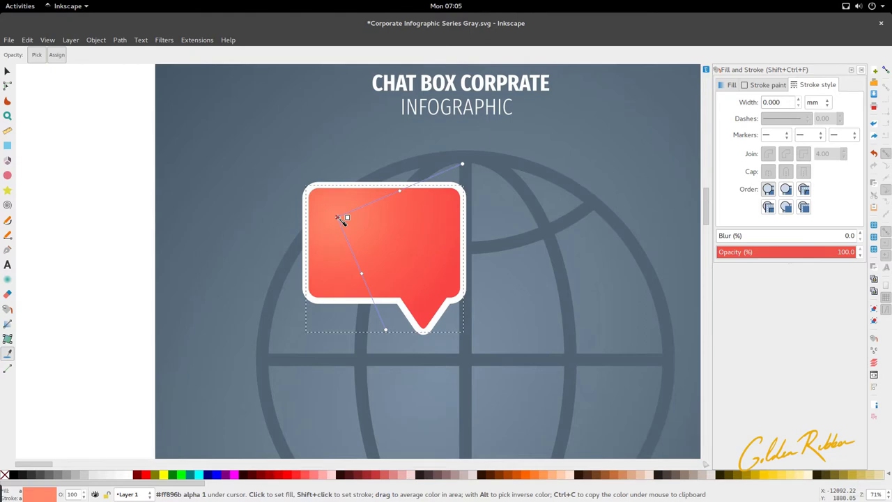
# Darken one red gradient stop by lowering HSL Lightness to 141 in the Fill tab.
pyautogui.press('F1')
pyautogui.scroll(-3, 318, 256)
pyautogui.scroll(2, 318, 259)
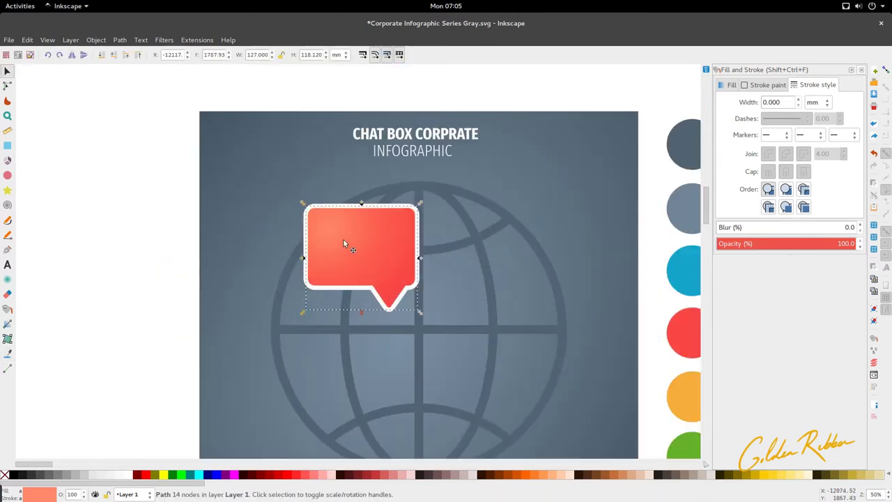
pyautogui.keyDown('alt'); pyautogui.click(343, 244); pyautogui.keyUp('alt')
pyautogui.click(262, 270)
pyautogui.scroll(-2, 285, 242)
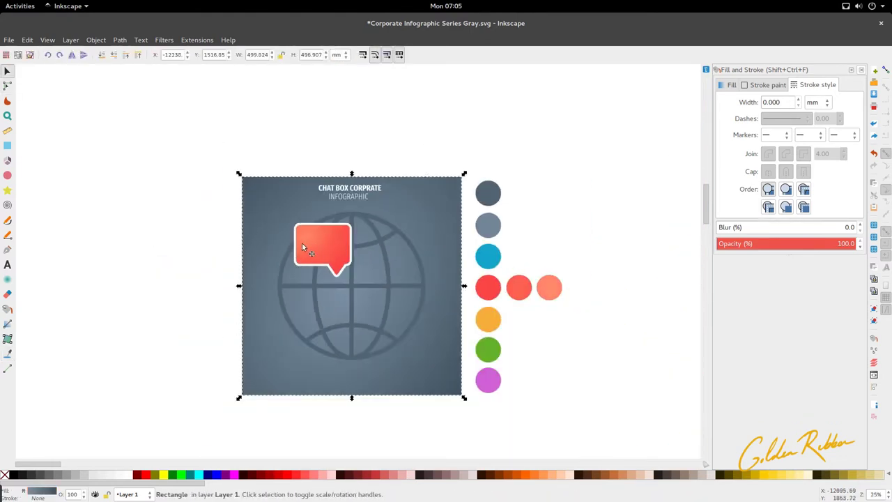
pyautogui.doubleClick(339, 251)
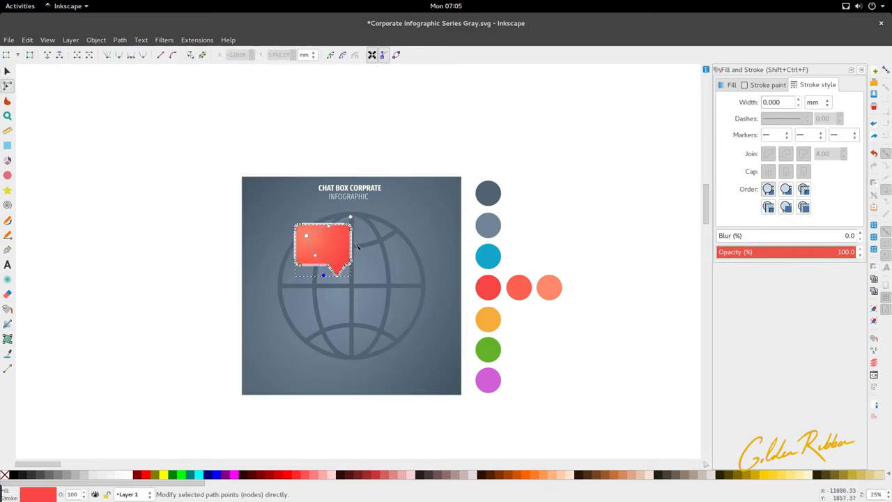
pyautogui.keyDown('ctrl'); pyautogui.scroll(1, 447, 290); pyautogui.keyUp('ctrl')
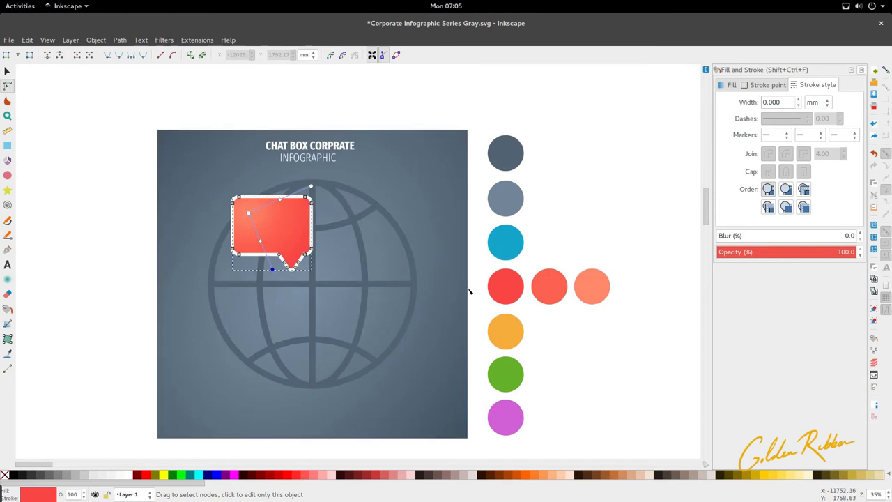
pyautogui.press('d')
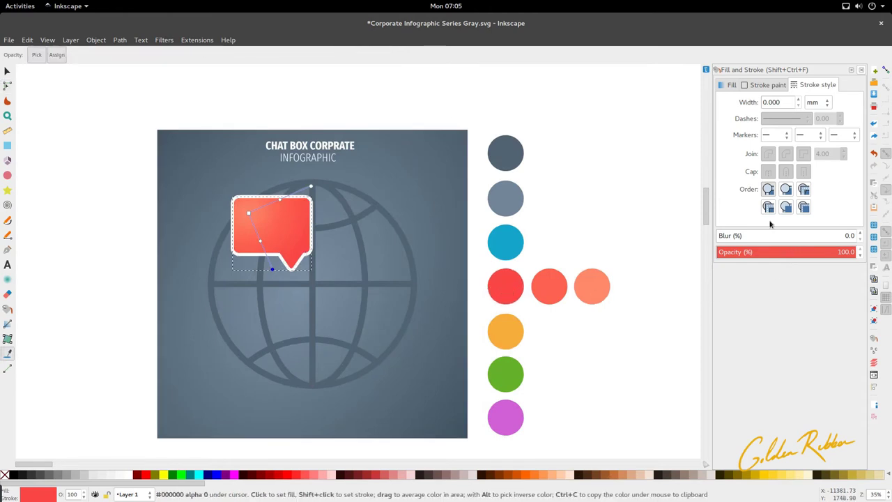
pyautogui.click(731, 86)
pyautogui.click(785, 180)
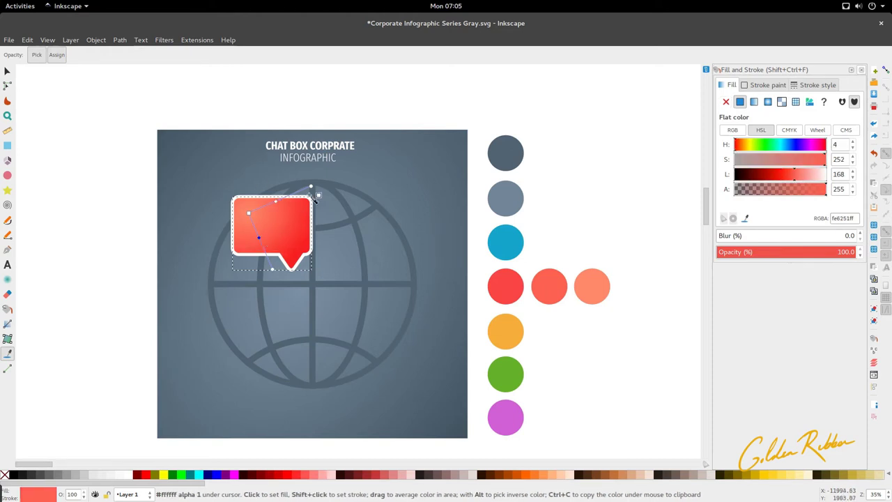
pyautogui.press('s')
pyautogui.click(243, 121)
# Draw a circle over the bubble's right side and remove its fill, keeping the white outline.
pyautogui.click(7, 175)
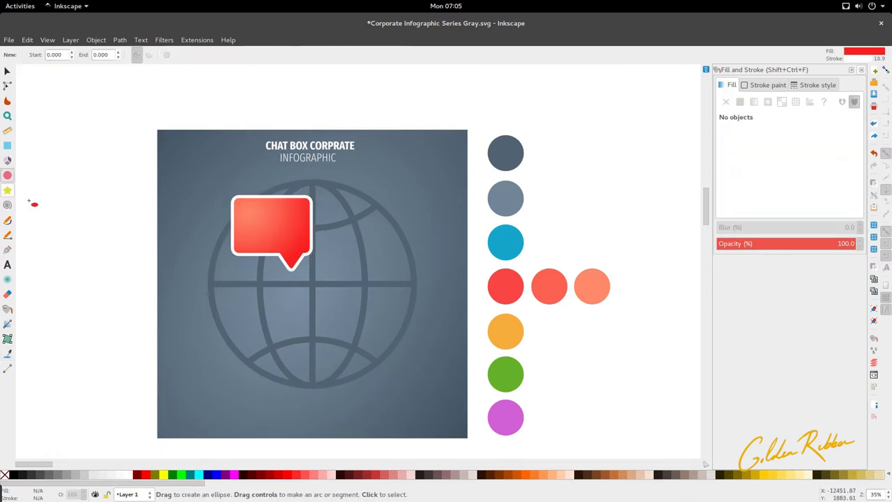
pyautogui.moveTo(250, 225); pyautogui.dragTo(297, 270)
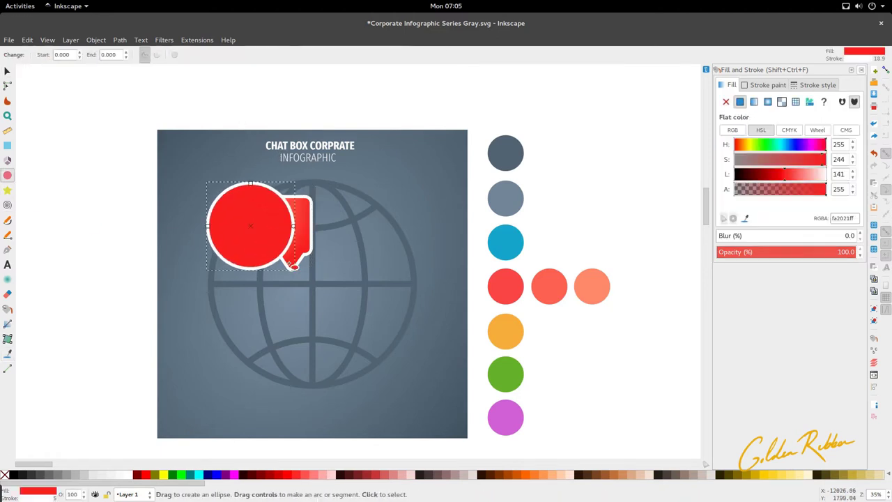
pyautogui.press('s')
pyautogui.press('Escape')
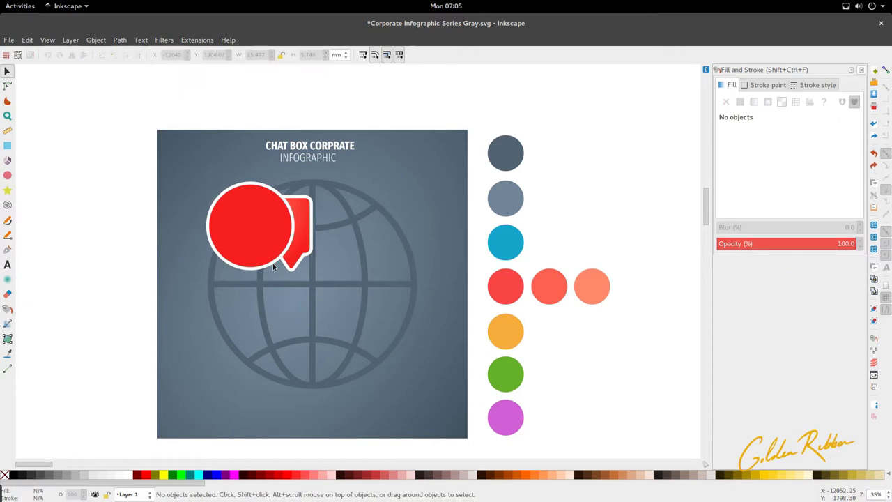
pyautogui.moveTo(274, 265); pyautogui.dragTo(314, 285)
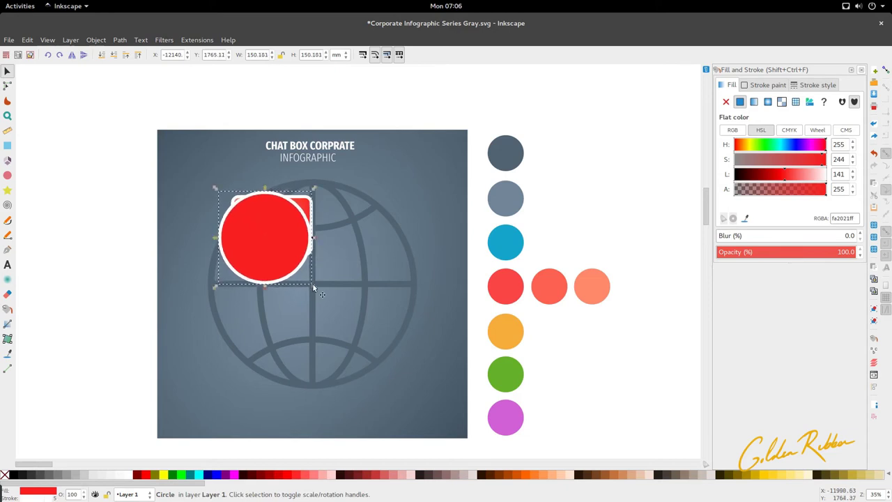
pyautogui.rightClick(46, 492)
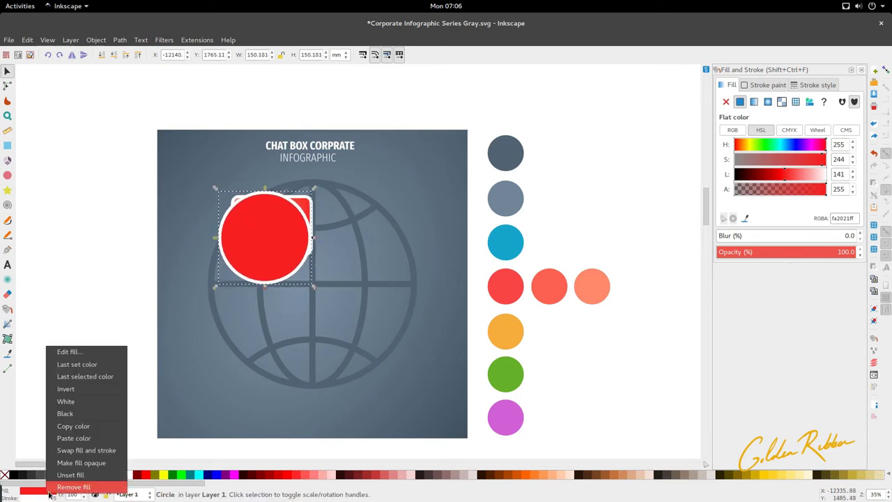
pyautogui.click(70, 483)
pyautogui.scroll(2, 287, 240)
pyautogui.scroll(1, 289, 248)
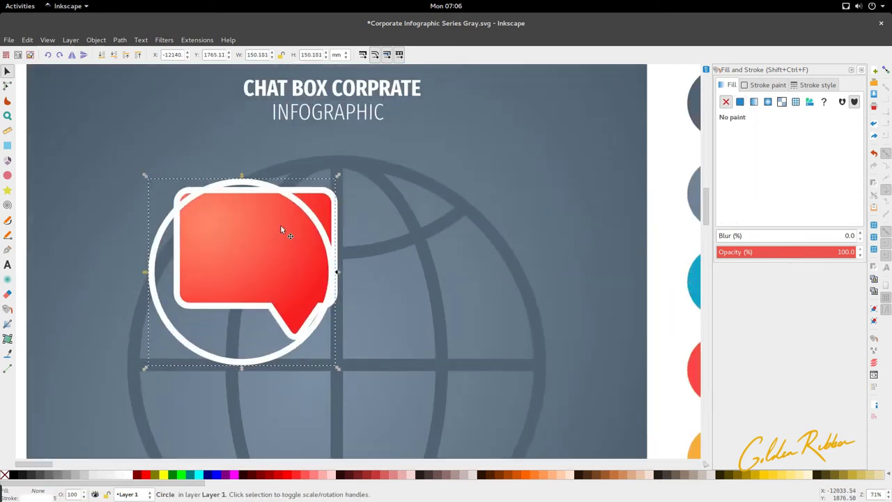
# Select the red speech bubble and give it a blue outline from the palette.
pyautogui.click(314, 201)
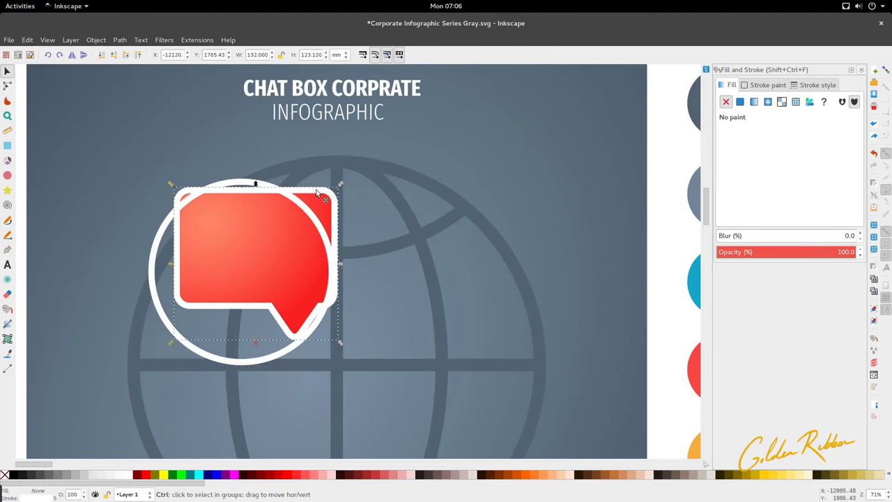
pyautogui.moveTo(262, 202); pyautogui.dragTo(147, 200)
pyautogui.hotkey('ctrl', 'z')
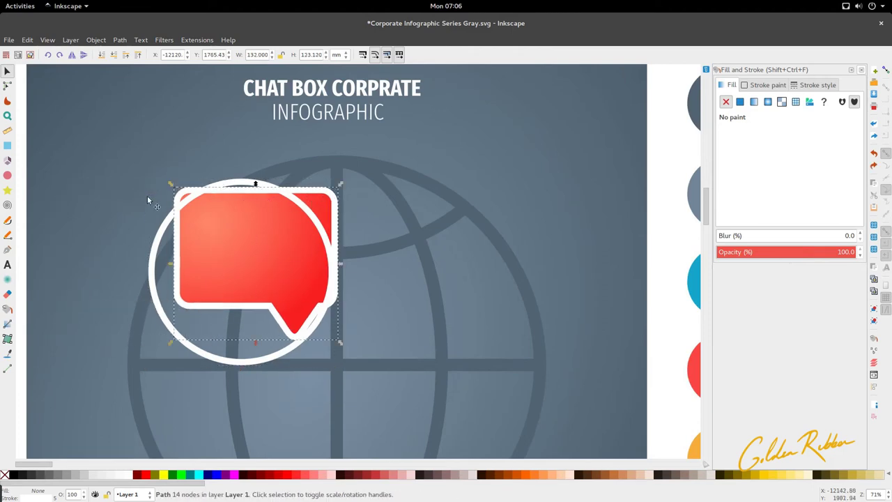
pyautogui.press('d')
pyautogui.scroll(-2, 387, 295)
pyautogui.keyDown('shift'); pyautogui.click(558, 282); pyautogui.keyUp('shift')
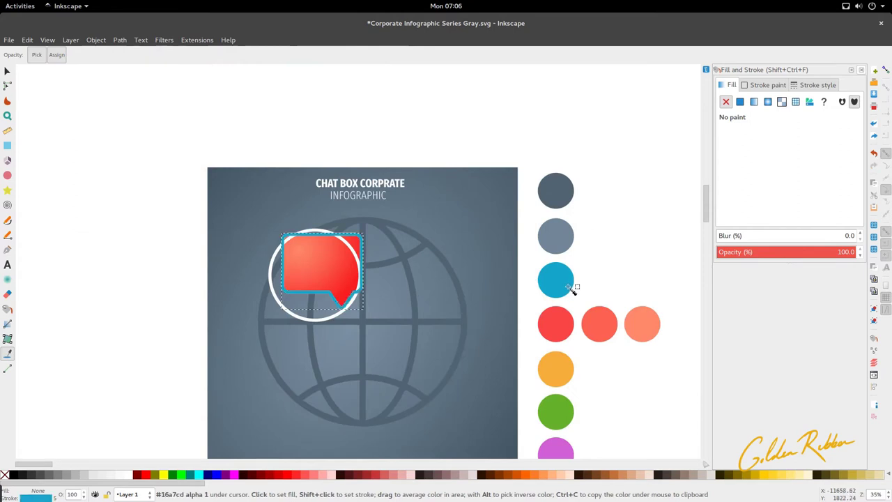
pyautogui.scroll(2, 320, 279)
pyautogui.press('s')
pyautogui.scroll(-3, 321, 292)
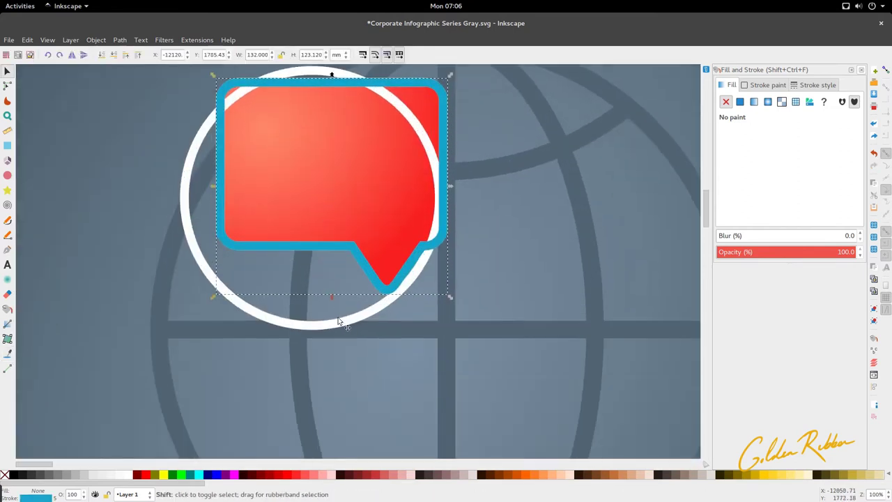
# Cut the bubble with the circle using Path > Cut Path and move the leftover white arcs off the page.
pyautogui.keyDown('shift'); pyautogui.click(340, 321); pyautogui.keyUp('shift')
pyautogui.click(120, 40)
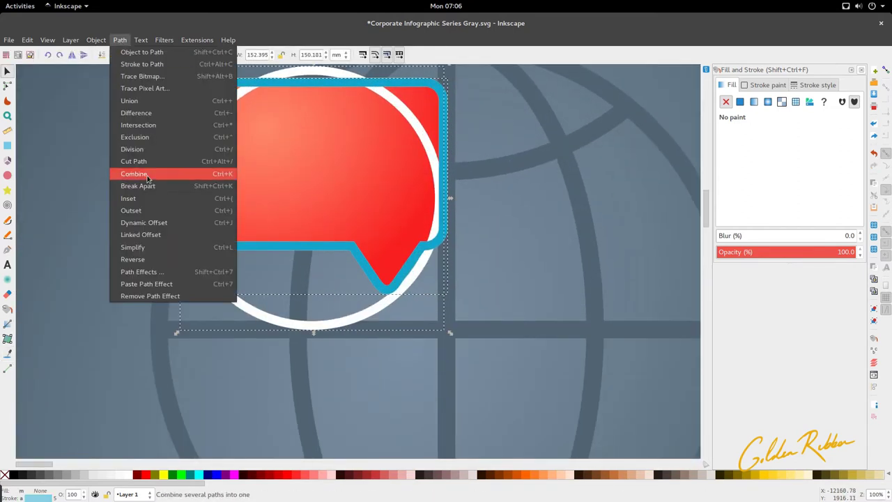
pyautogui.click(145, 160)
pyautogui.scroll(-2, 287, 209)
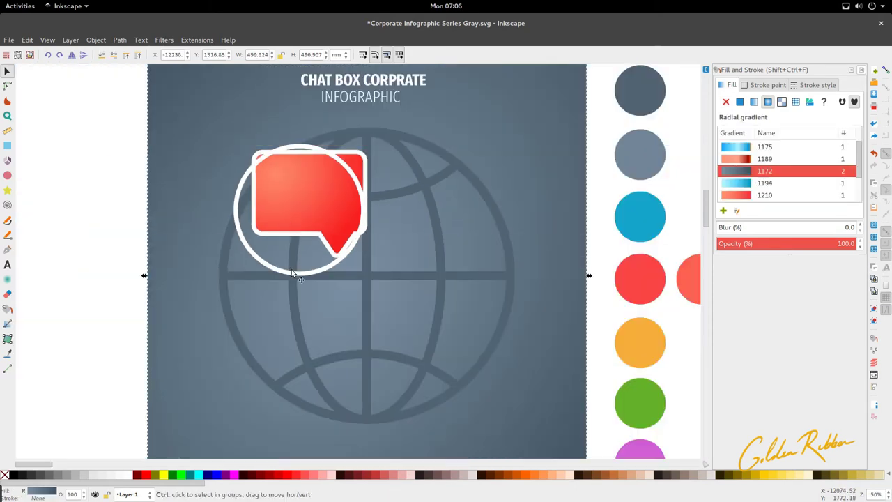
pyautogui.moveTo(291, 269); pyautogui.dragTo(42, 304)
pyautogui.moveTo(275, 148); pyautogui.dragTo(87, 190)
pyautogui.moveTo(310, 148); pyautogui.dragTo(140, 150)
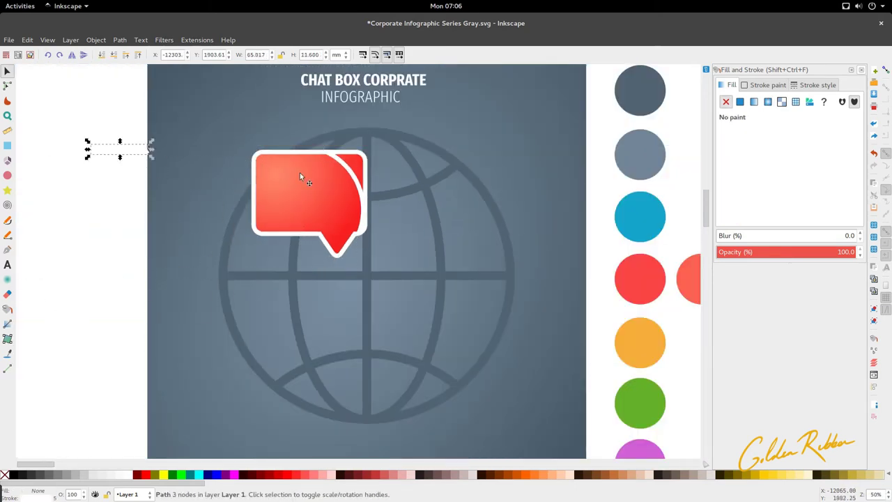
pyautogui.scroll(-1, 300, 172)
pyautogui.scroll(2, 331, 178)
pyautogui.click(332, 171)
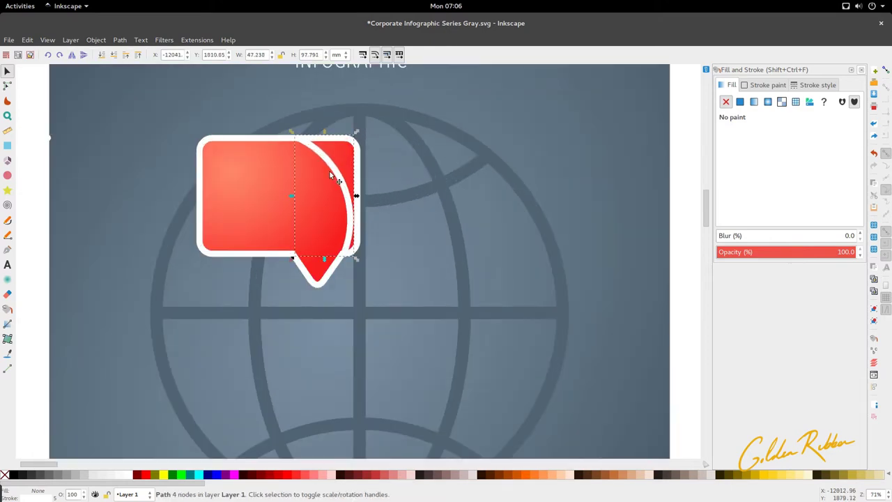
pyautogui.scroll(-2, 341, 184)
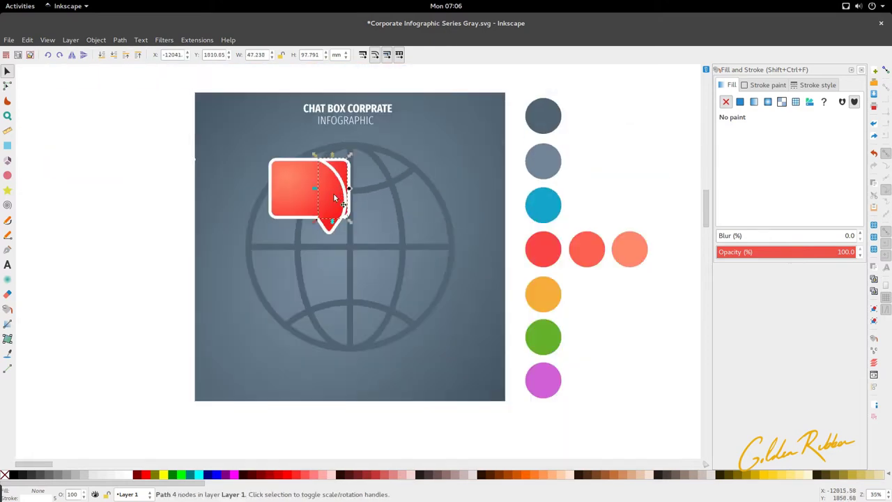
# Give the curved piece a 3 mm stroke width and a 5% blur.
pyautogui.press('d')
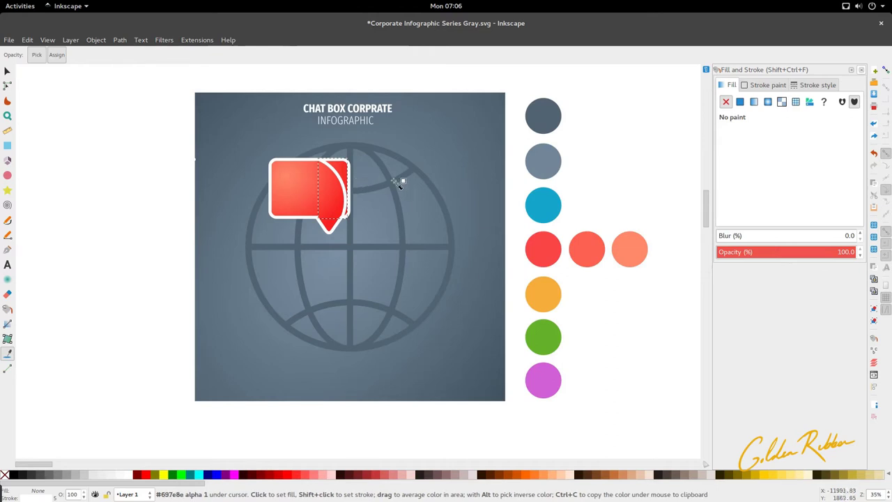
pyautogui.press('s')
pyautogui.click(795, 85)
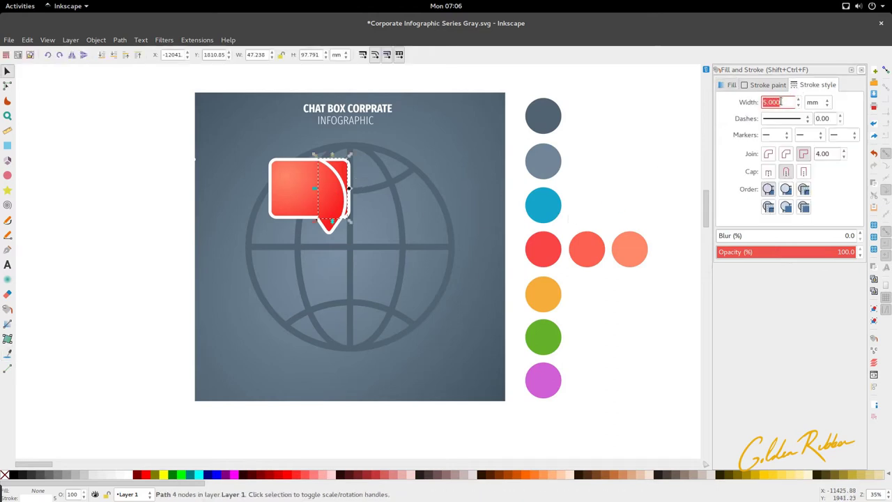
pyautogui.write('3')
pyautogui.press('Return')
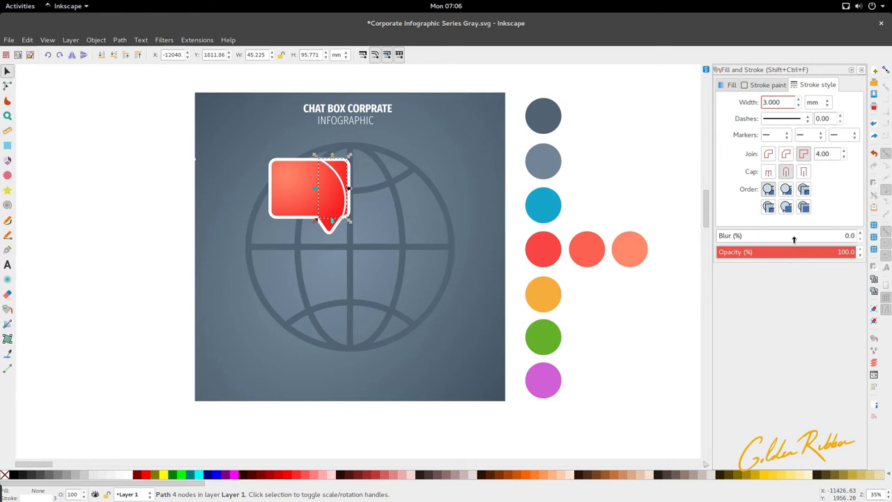
pyautogui.click(854, 236)
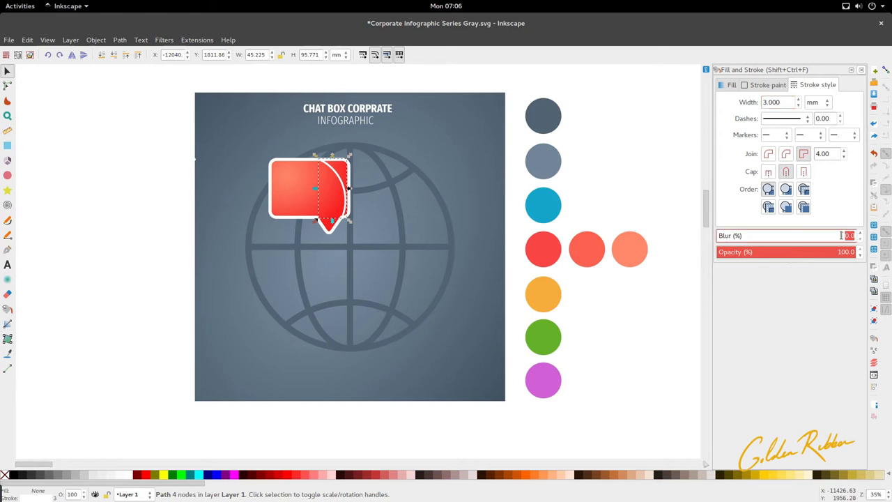
pyautogui.write('5')
pyautogui.press('Return')
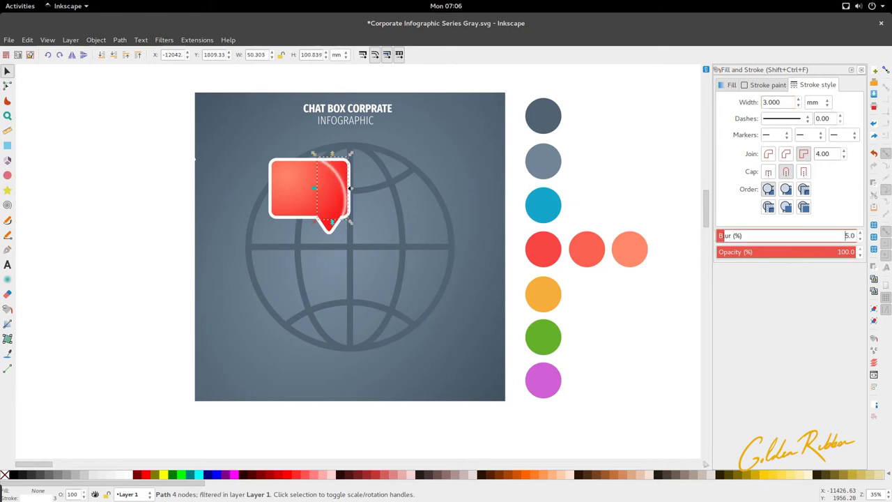
pyautogui.click(618, 281)
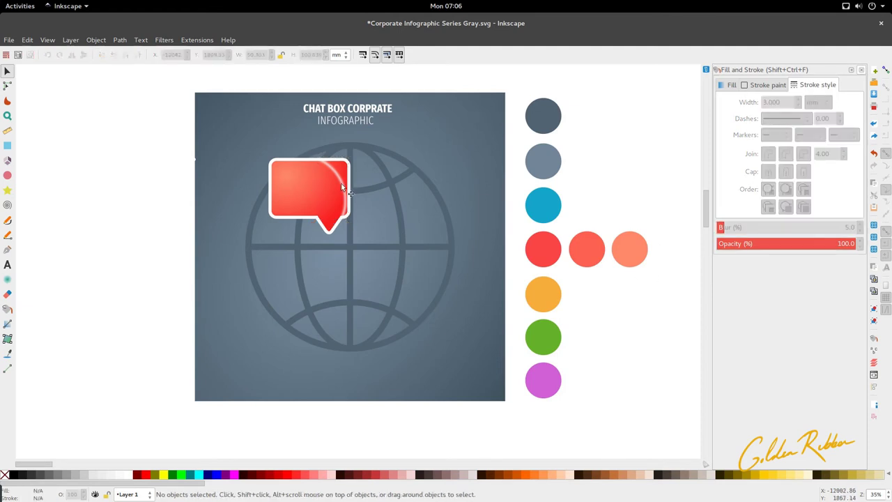
pyautogui.press('Tab')
# Lower the piece's opacity to 20%.
pyautogui.moveTo(779, 252); pyautogui.dragTo(741, 253)
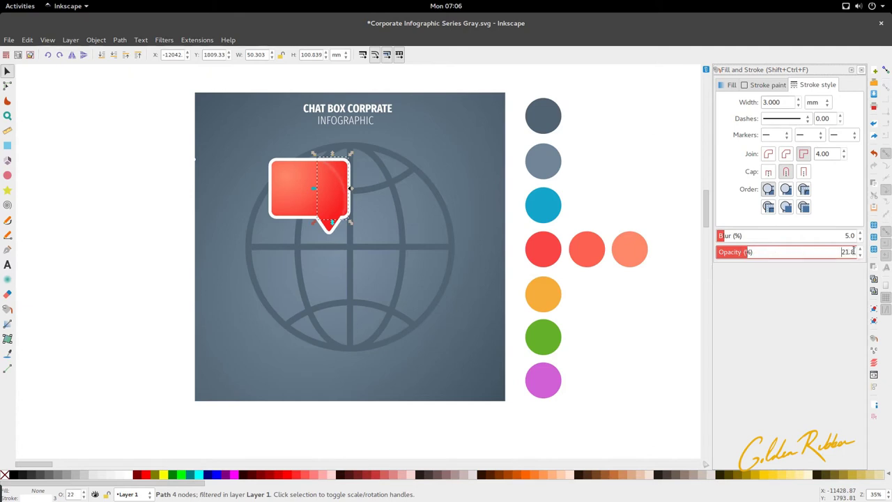
pyautogui.moveTo(855, 252); pyautogui.dragTo(837, 252)
pyautogui.write('20')
pyautogui.press('Return')
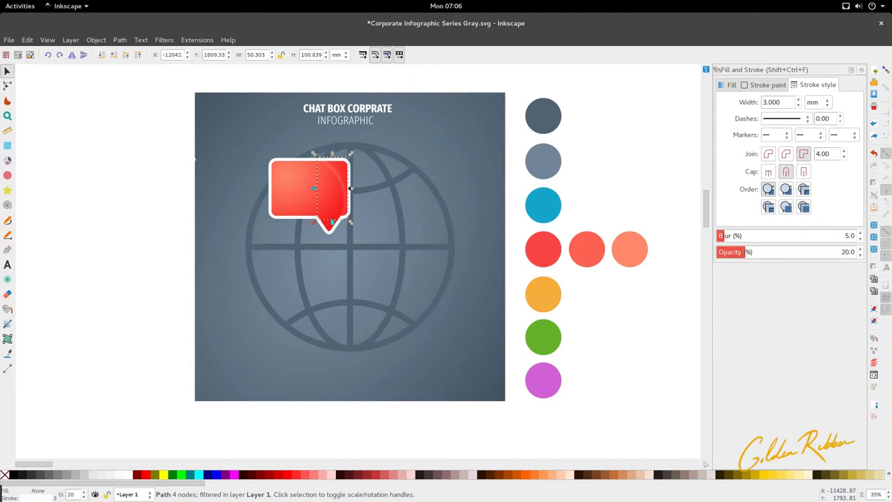
pyautogui.click(593, 217)
pyautogui.scroll(1, 333, 178)
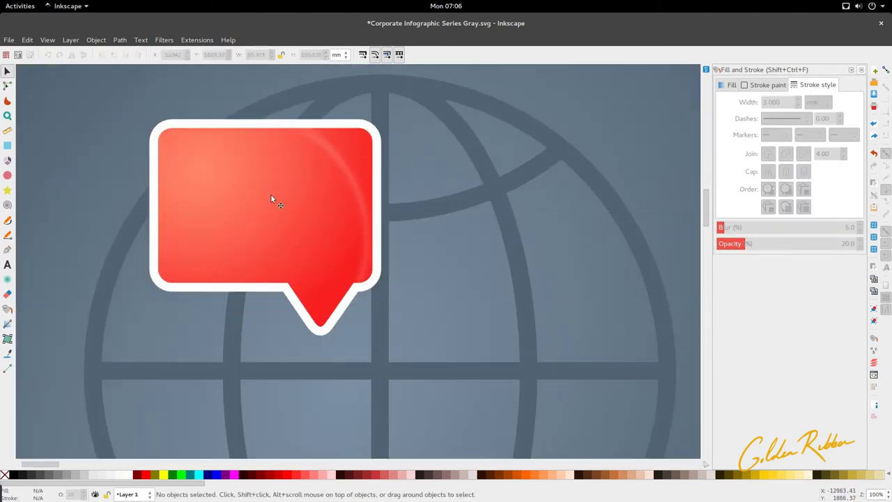
pyautogui.hscroll(-3, 309, 188)
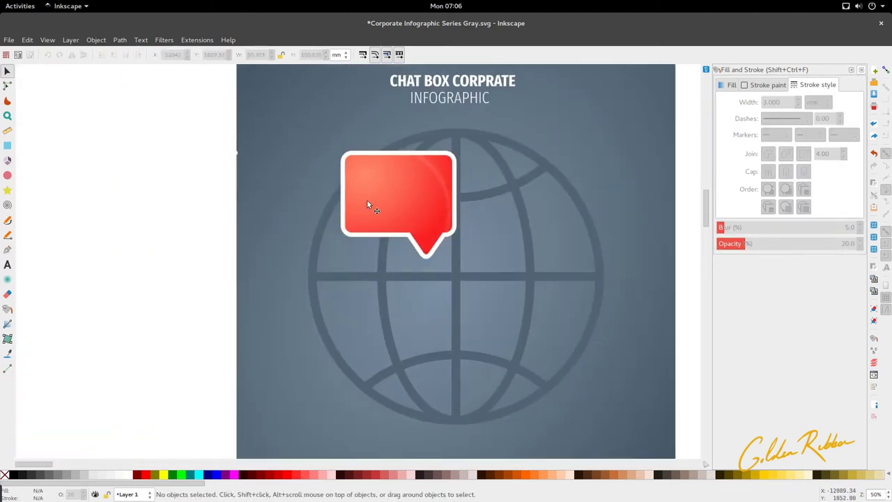
pyautogui.hscroll(3, 368, 209)
pyautogui.scroll(3, 367, 209)
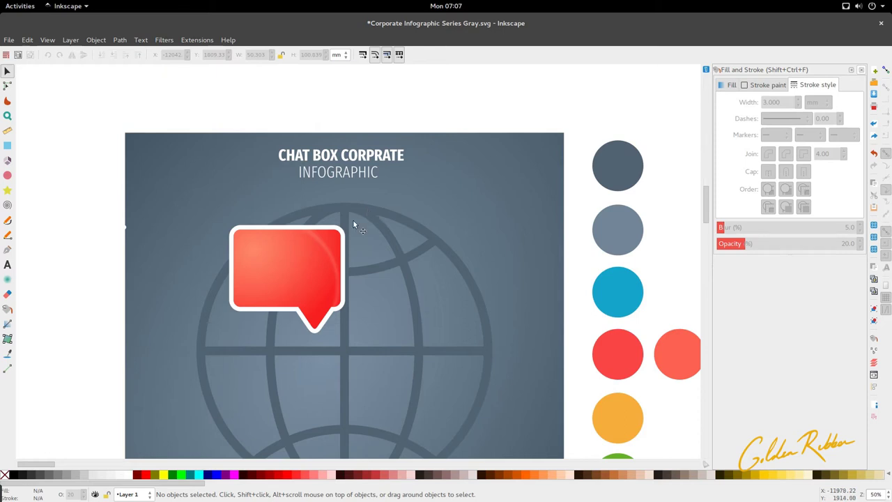
pyautogui.scroll(-2, 259, 253)
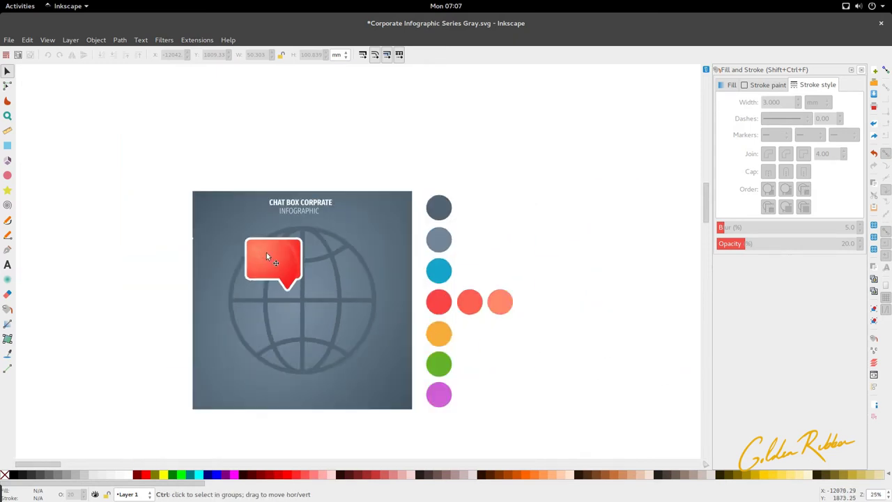
pyautogui.scroll(2, 273, 269)
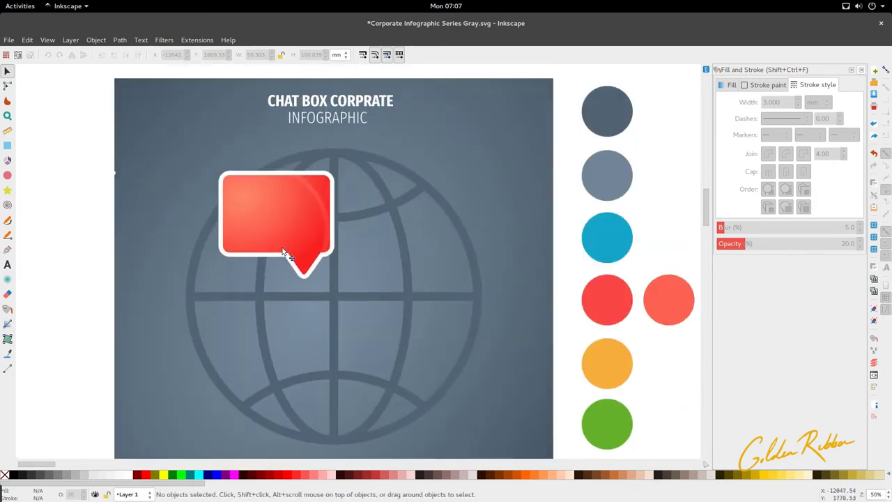
pyautogui.scroll(-1, 275, 251)
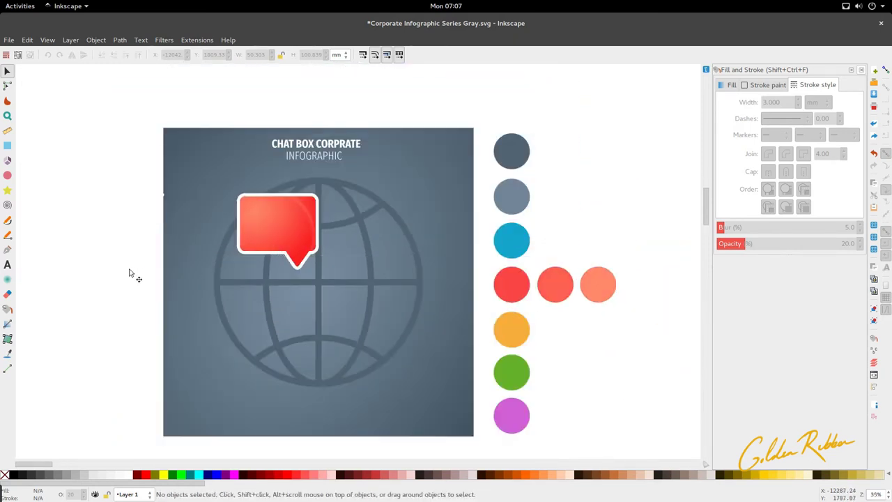
pyautogui.hotkey('ctrl', 'v')
# Move the white arc off the page, shrink it, and duplicate the red speech bubble.
pyautogui.moveTo(307, 225); pyautogui.dragTo(129, 200)
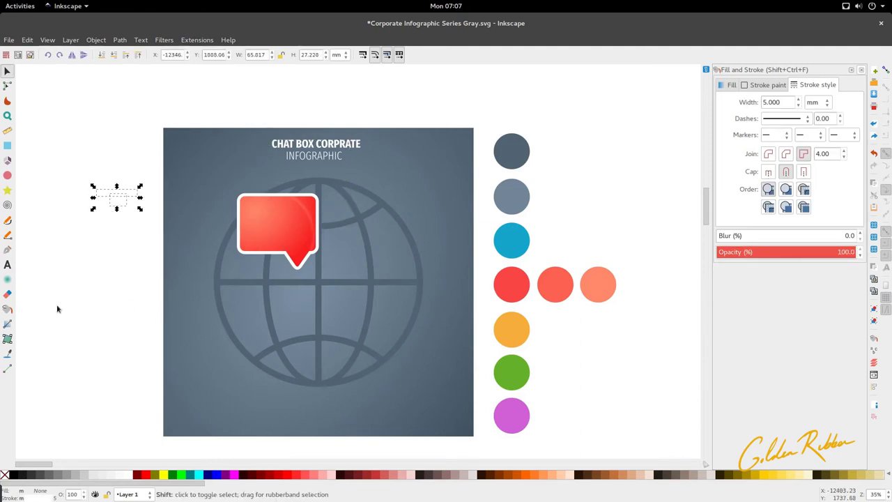
pyautogui.moveTo(31, 343)
pyautogui.mouseDown()
pyautogui.moveTo(169, 202)
pyautogui.moveTo(171, 169)
pyautogui.moveTo(318, 259)
pyautogui.moveTo(328, 278)
pyautogui.moveTo(296, 321)
pyautogui.moveTo(297, 341)
pyautogui.mouseUp()
pyautogui.press('Escape')
pyautogui.hotkey('ctrl', 'd')
# Select all parts of the lower speech bubble, leaving the globe deselected.
pyautogui.click(415, 282)
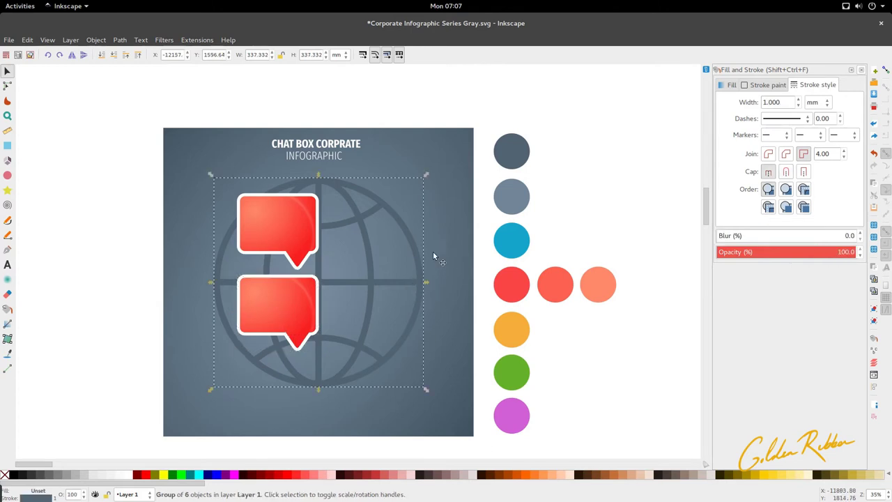
pyautogui.press('d')
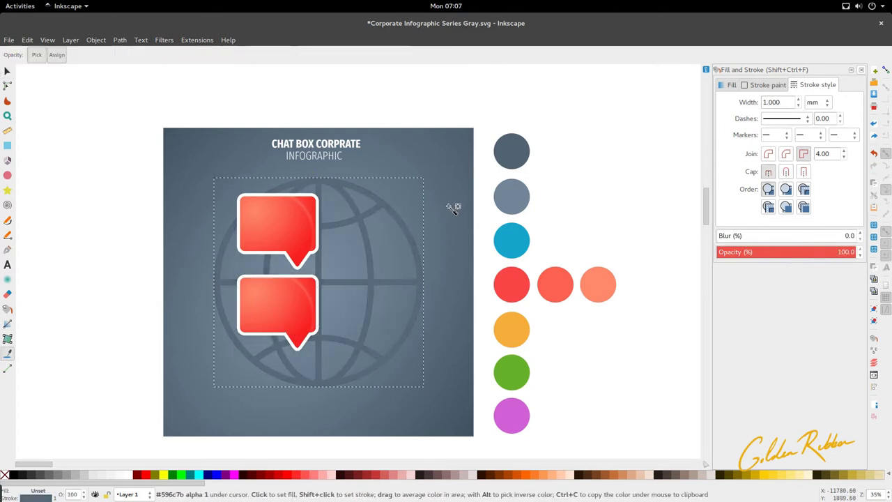
pyautogui.press('s')
pyautogui.click(87, 241)
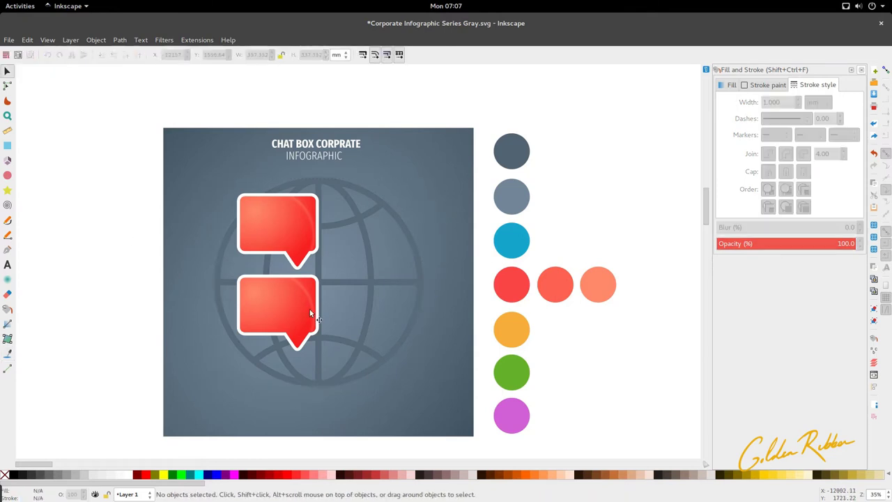
pyautogui.moveTo(229, 267)
pyautogui.mouseDown()
pyautogui.moveTo(343, 357)
pyautogui.moveTo(317, 345)
pyautogui.mouseUp()
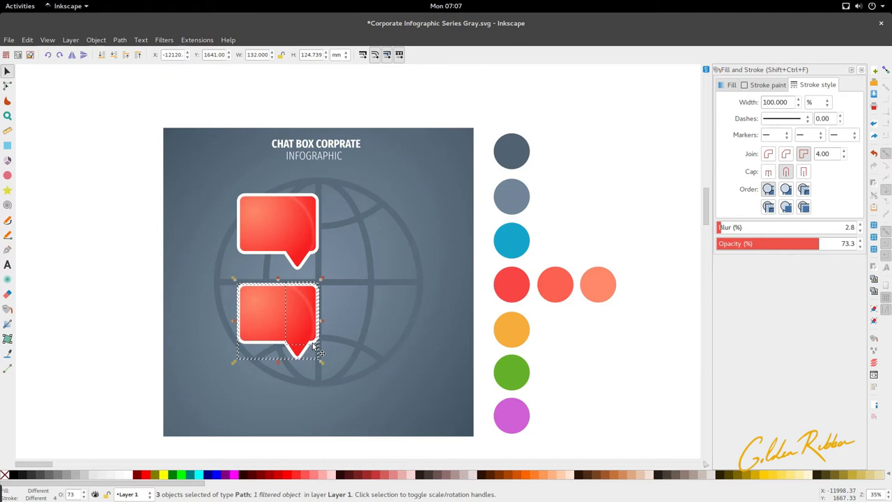
# Shrink the upper speech bubble with its corner handle and nudge it into place.
pyautogui.click(309, 263)
pyautogui.click(306, 259)
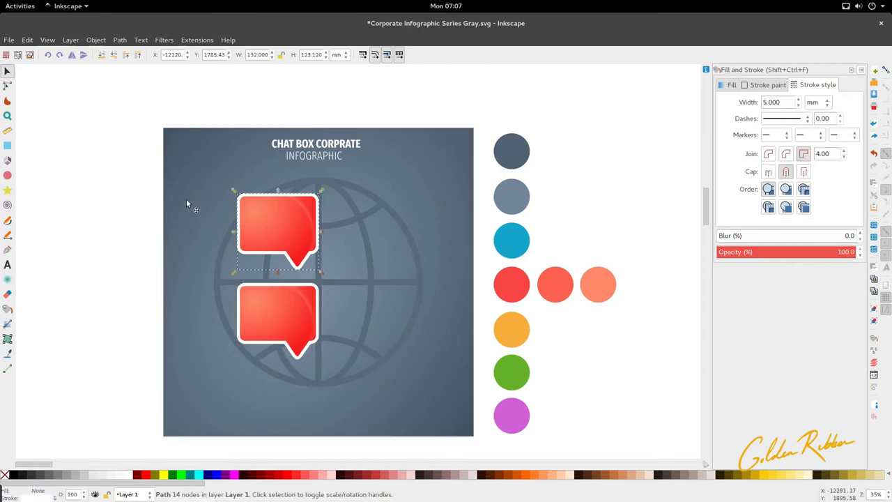
pyautogui.moveTo(198, 180); pyautogui.dragTo(313, 250)
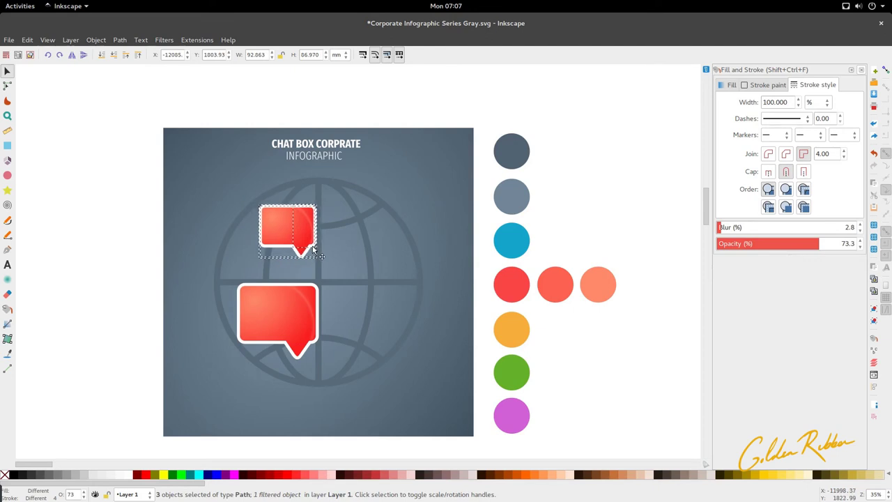
pyautogui.moveTo(314, 249); pyautogui.dragTo(314, 250)
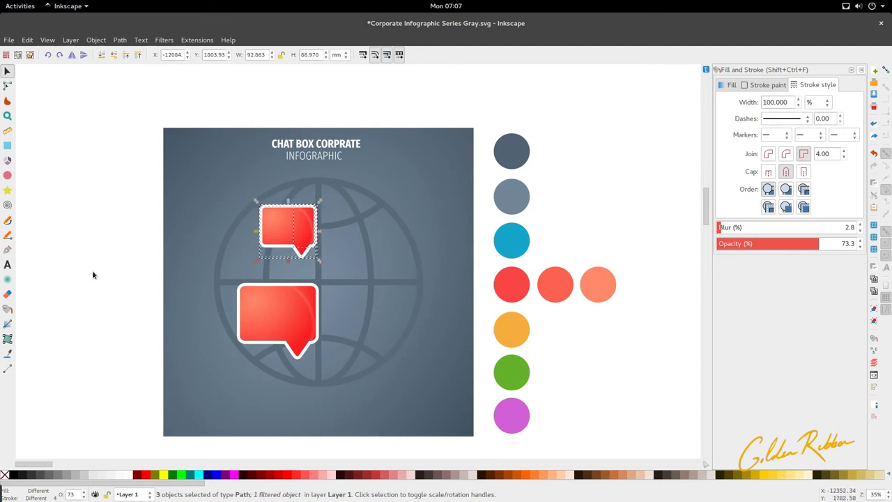
pyautogui.click(93, 274)
# Save the document and select the upper speech bubble.
pyautogui.keyDown('ctrl'); pyautogui.scroll(2, 281, 235); pyautogui.keyUp('ctrl')
pyautogui.hotkey('ctrl', 's')
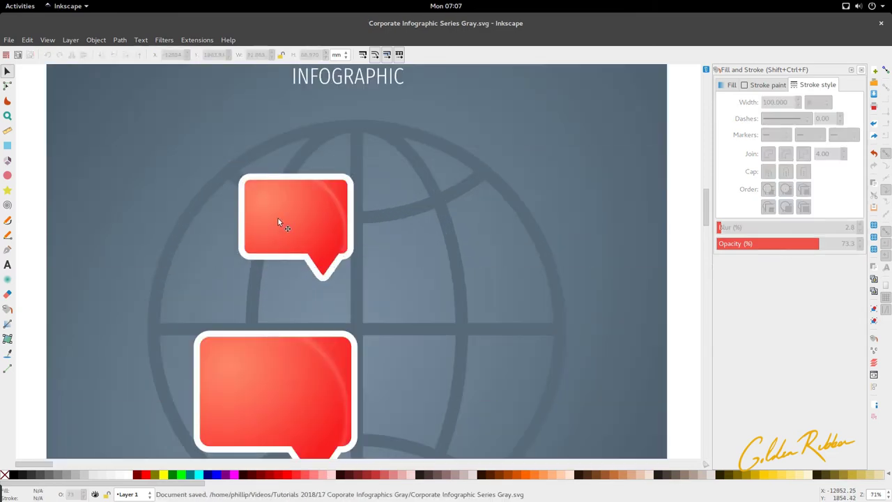
pyautogui.keyDown('ctrl'); pyautogui.scroll(-2, 278, 218); pyautogui.keyUp('ctrl')
pyautogui.click(281, 223)
# Recolour both gradient stops of the upper bubble with the orange swatch.
pyautogui.press('n')
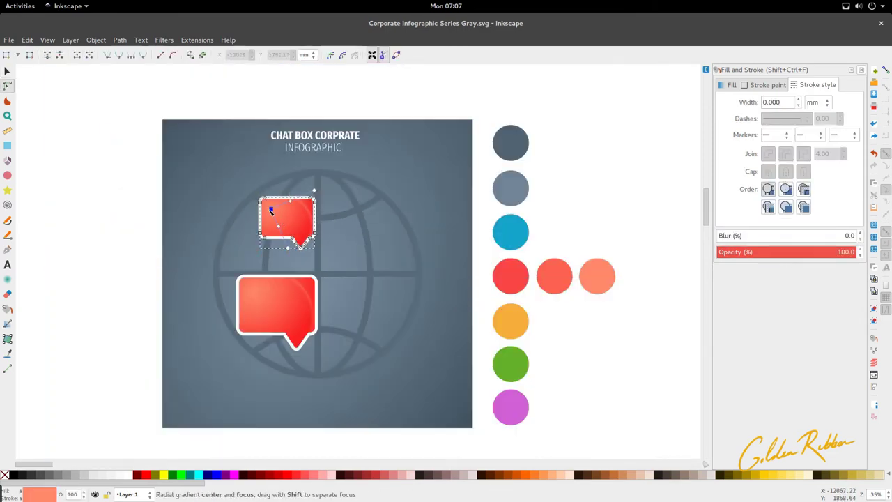
pyautogui.press('d')
pyautogui.press('s')
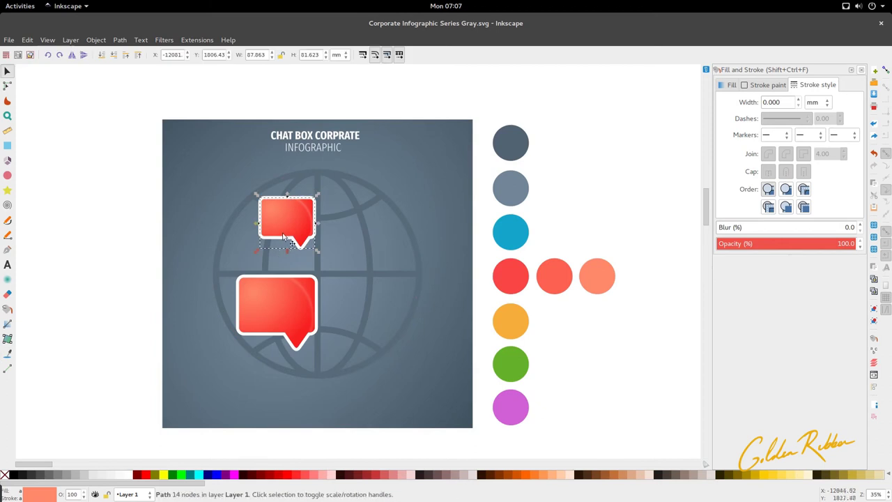
pyautogui.press('d')
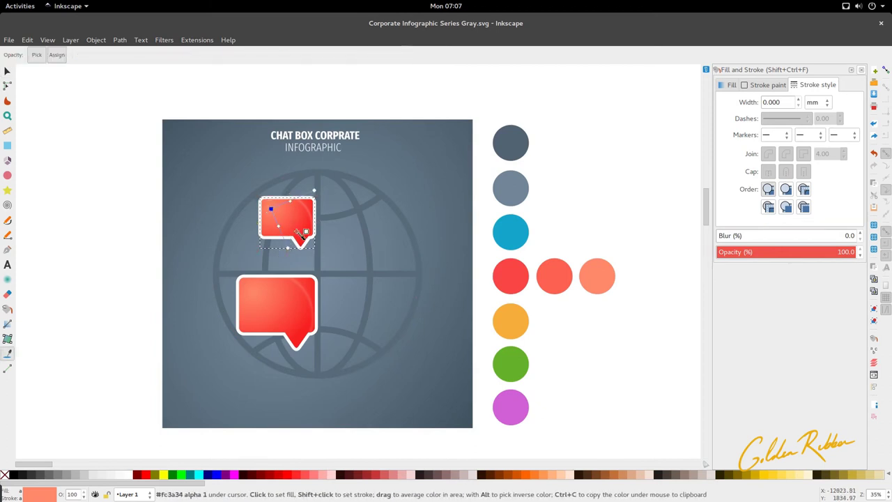
pyautogui.click(508, 319)
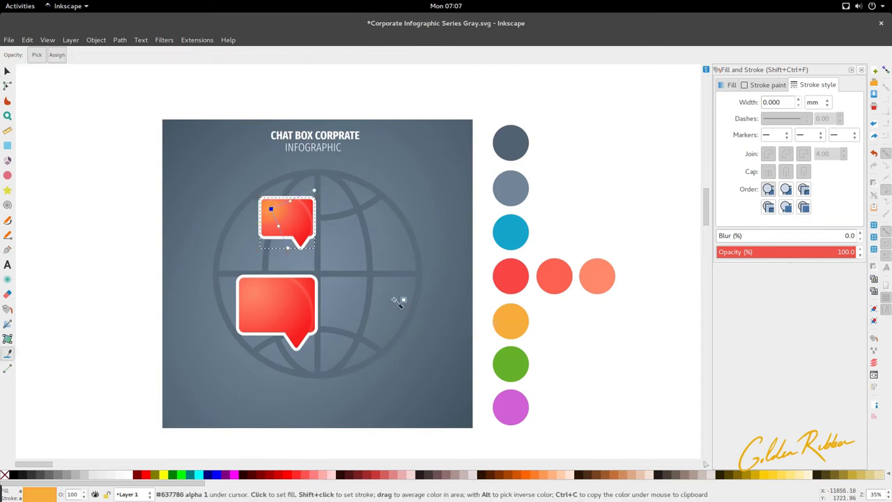
pyautogui.click(312, 191)
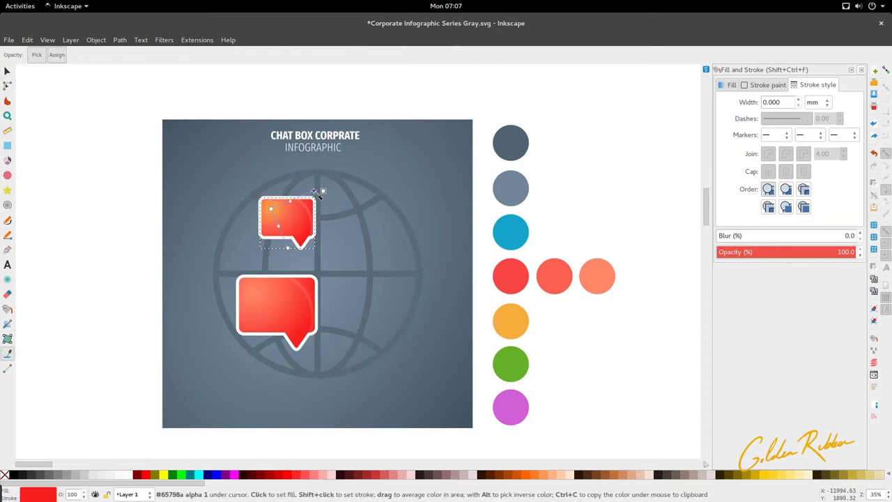
pyautogui.click(273, 215)
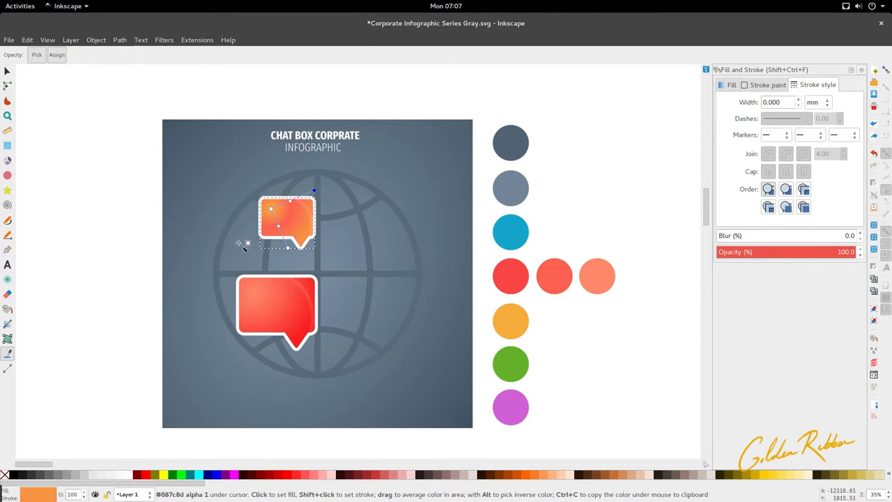
# Refine the gradient stop to a lighter yellow-orange in the Fill settings.
pyautogui.click(722, 85)
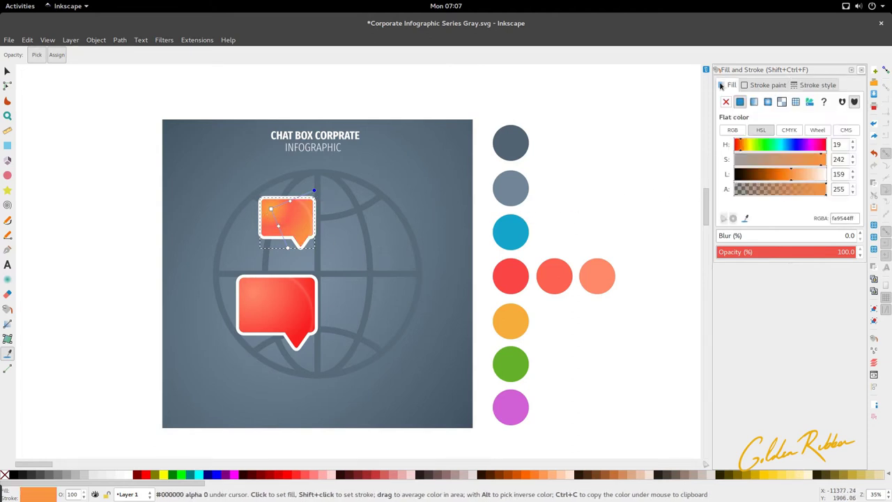
pyautogui.moveTo(778, 175); pyautogui.dragTo(783, 175)
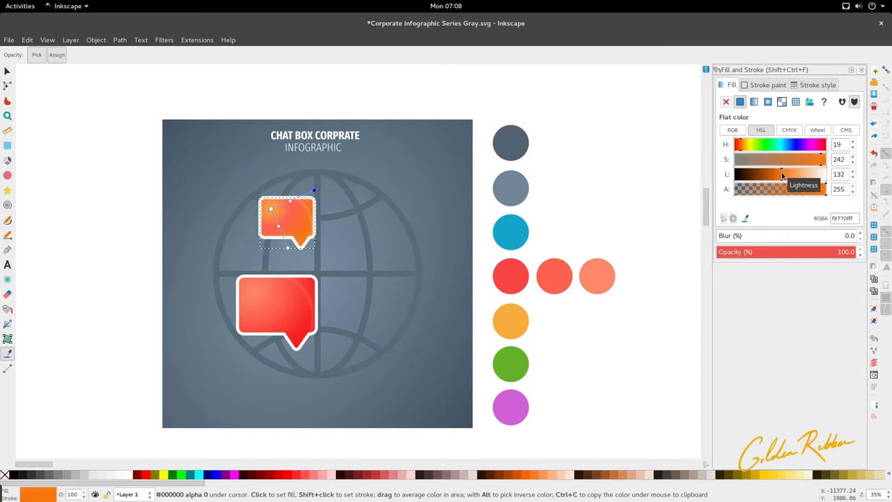
pyautogui.click(284, 229)
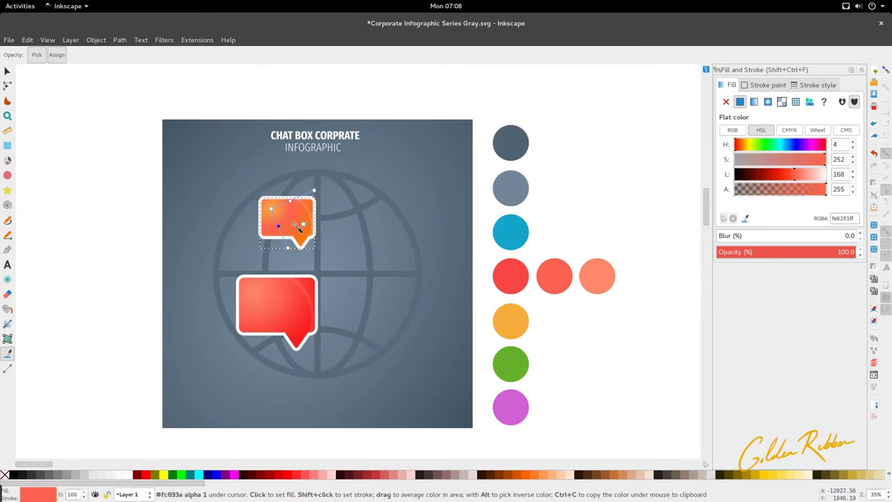
pyautogui.click(293, 225)
pyautogui.scroll(1, 311, 235)
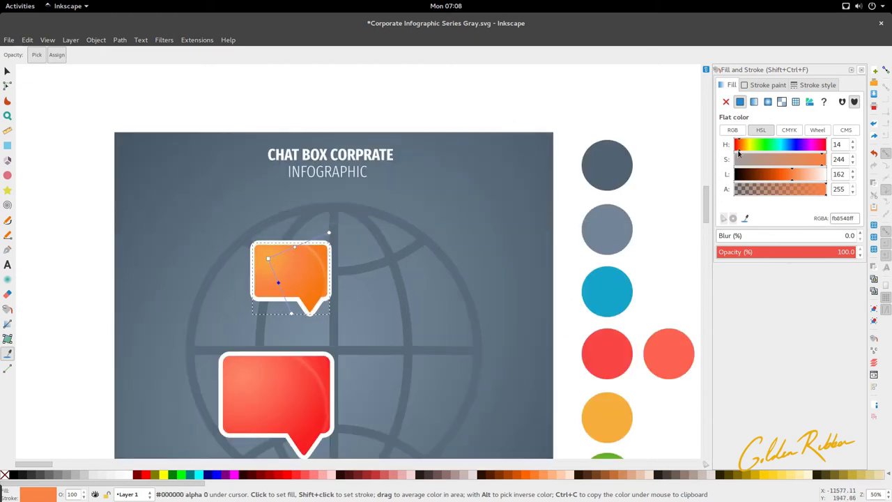
pyautogui.scroll(-1, 341, 237)
pyautogui.click(608, 379)
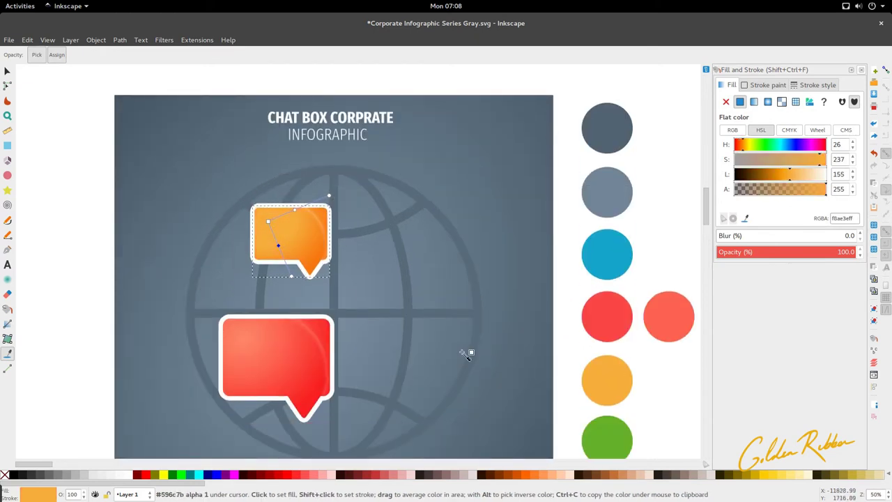
pyautogui.click(788, 181)
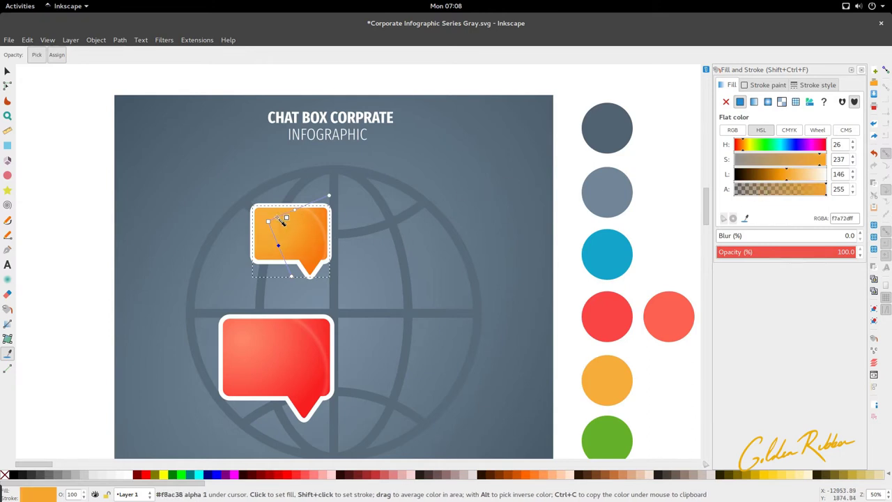
pyautogui.hotkey('ctrl', 'z')
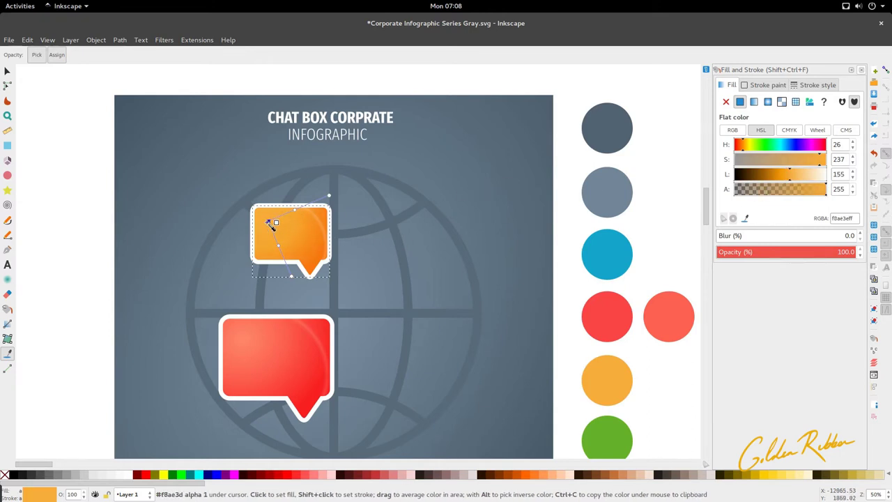
pyautogui.click(801, 176)
# Select the blurred highlight inside the orange bubble.
pyautogui.press('s')
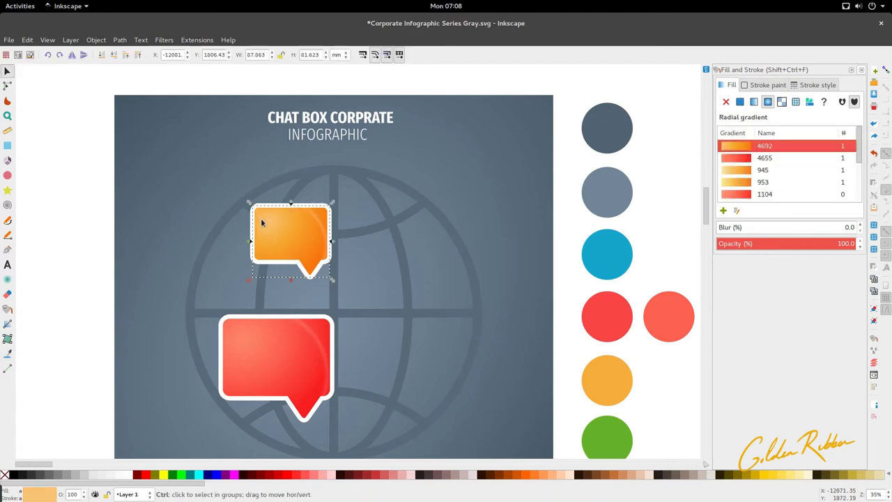
pyautogui.keyDown('ctrl'); pyautogui.scroll(-2, 262, 217); pyautogui.keyUp('ctrl')
pyautogui.keyDown('ctrl'); pyautogui.scroll(2, 280, 225); pyautogui.keyUp('ctrl')
pyautogui.keyDown('ctrl'); pyautogui.click(308, 220); pyautogui.keyUp('ctrl')
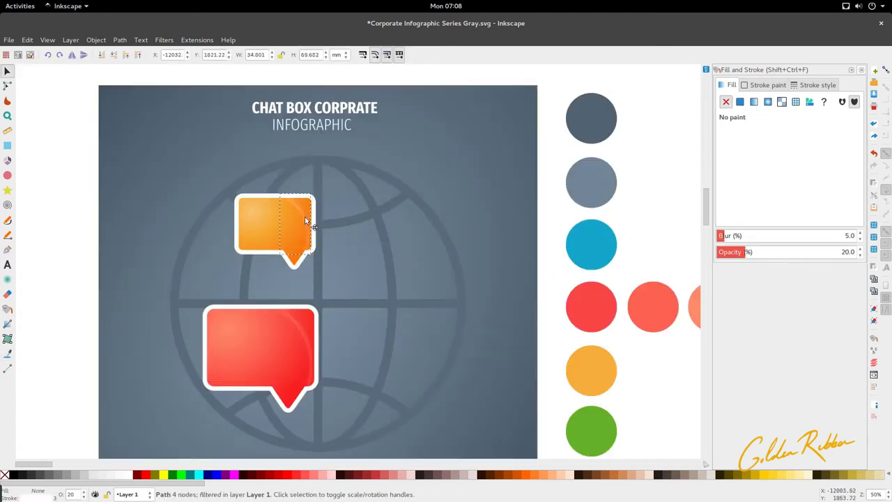
pyautogui.keyDown('ctrl'); pyautogui.scroll(-2, 244, 255); pyautogui.keyUp('ctrl')
pyautogui.keyDown('ctrl'); pyautogui.scroll(2, 258, 253); pyautogui.keyUp('ctrl')
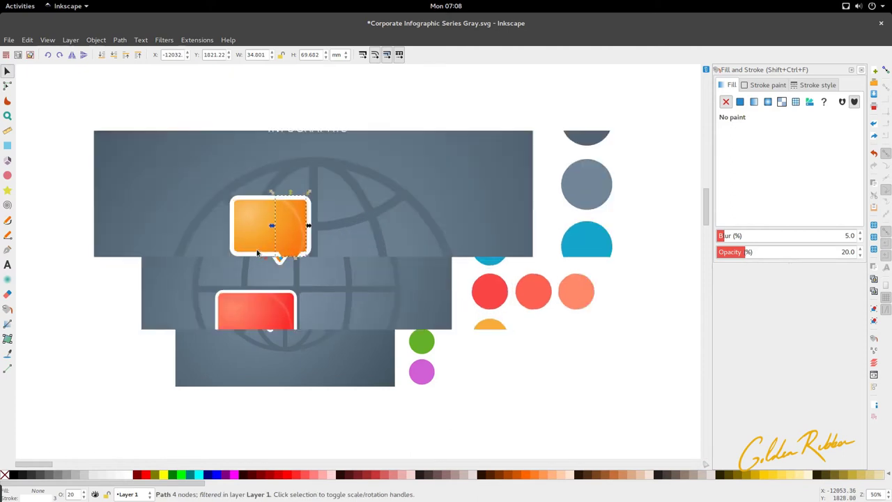
# Zoom out to the whole page, select both orange bubble paths, and duplicate them.
pyautogui.click(156, 342)
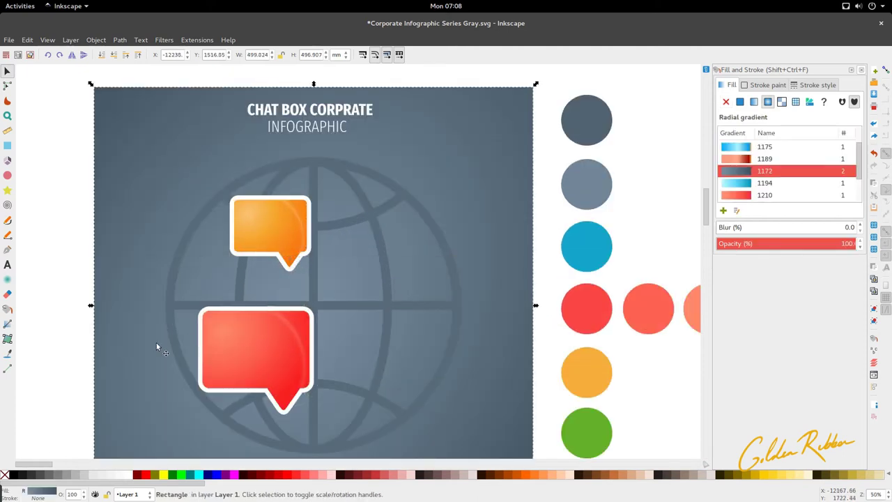
pyautogui.press('-')
pyautogui.scroll(-3, 275, 202)
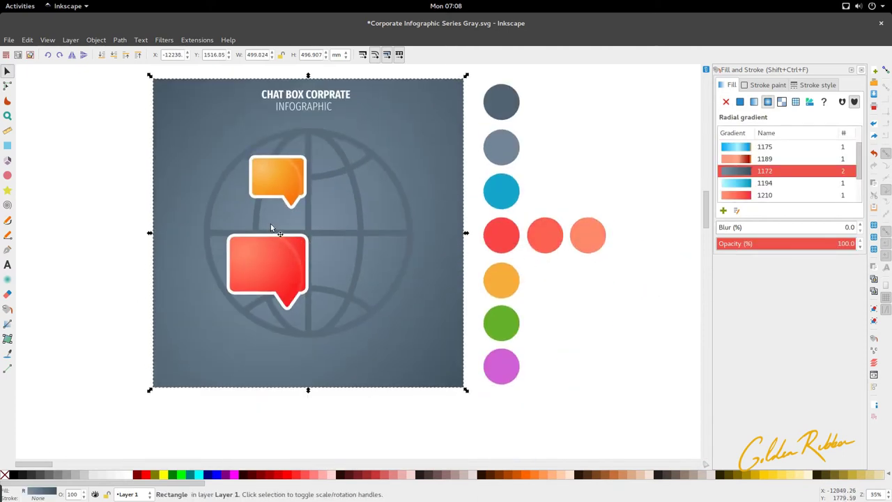
pyautogui.click(276, 202)
pyautogui.keyDown('ctrl'); pyautogui.scroll(1, 276, 202); pyautogui.keyUp('ctrl')
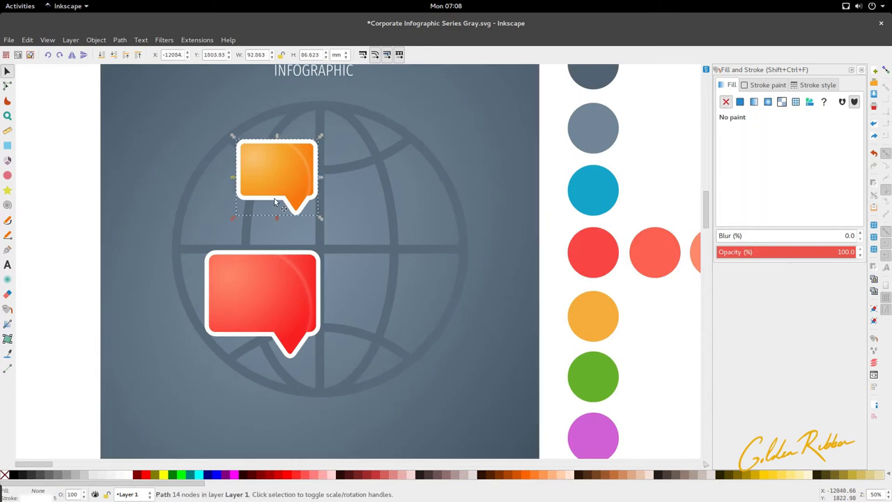
pyautogui.press('ctrl')
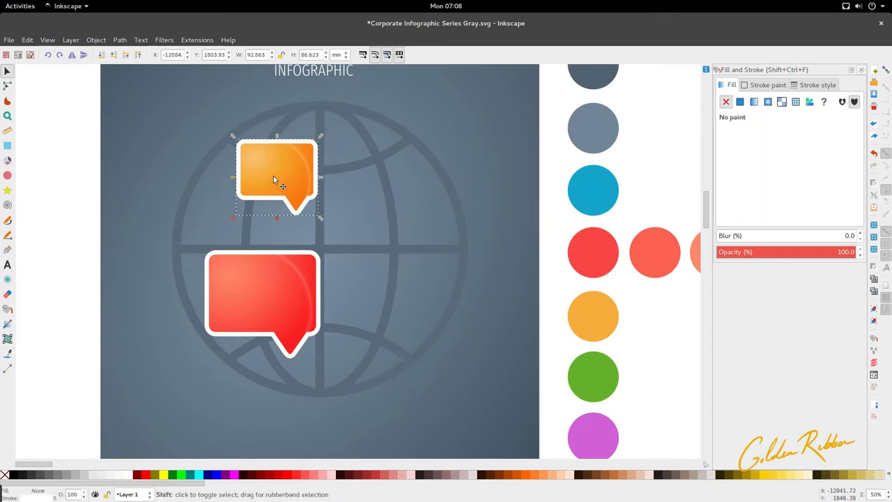
pyautogui.keyDown('shift'); pyautogui.click(274, 176); pyautogui.keyUp('shift')
pyautogui.hotkey('ctrl', 'd')
# Move the copy right, flip it horizontally, and place it between the other bubbles.
pyautogui.moveTo(284, 202); pyautogui.dragTo(360, 260)
pyautogui.click(122, 41)
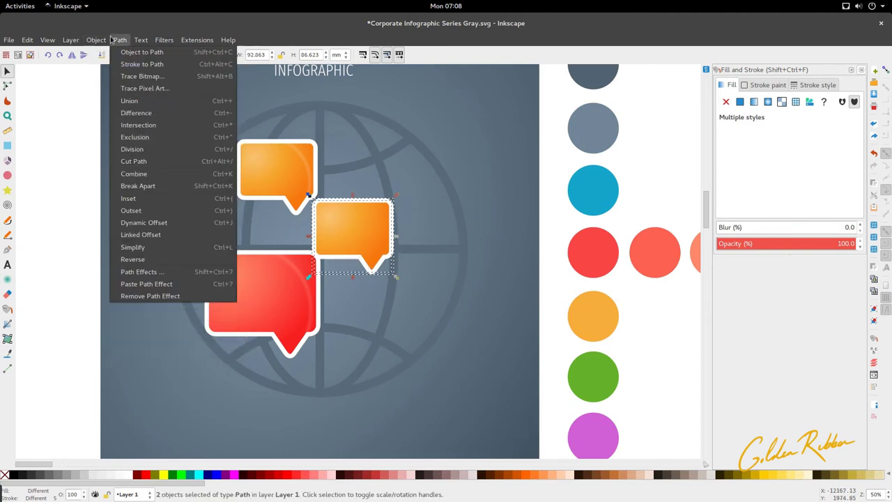
pyautogui.click(98, 53)
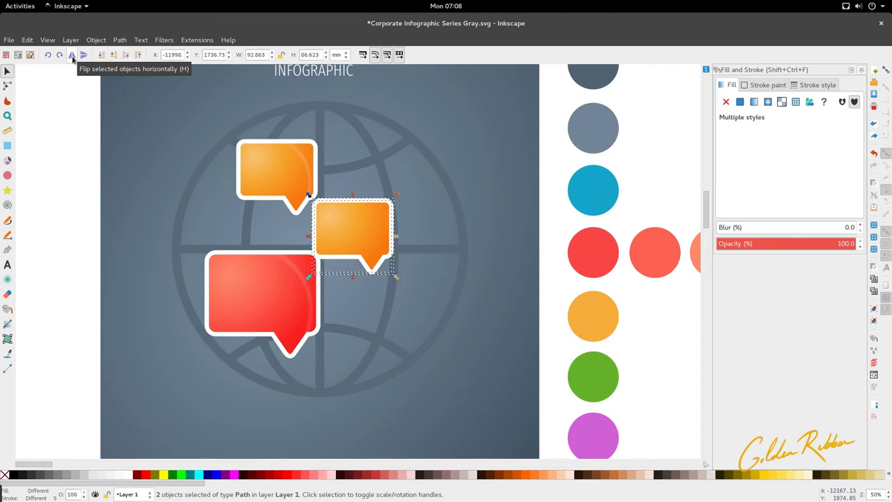
pyautogui.click(72, 56)
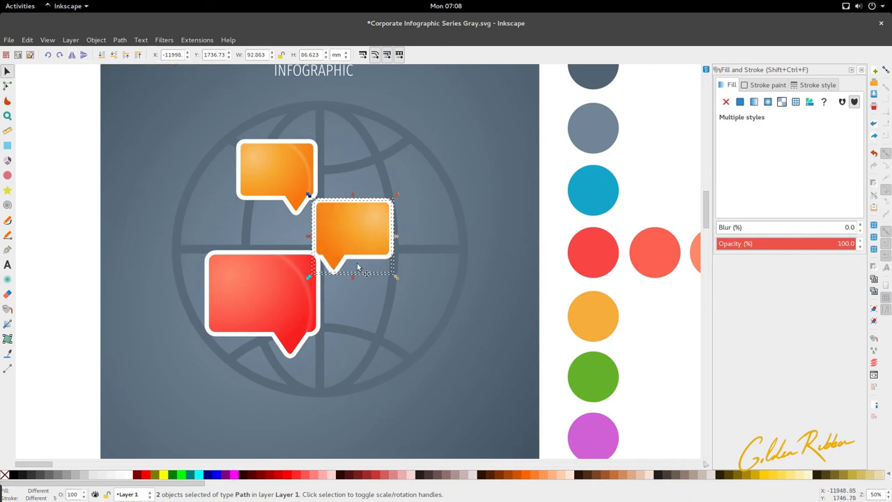
pyautogui.hotkey('ctrl', 'z')
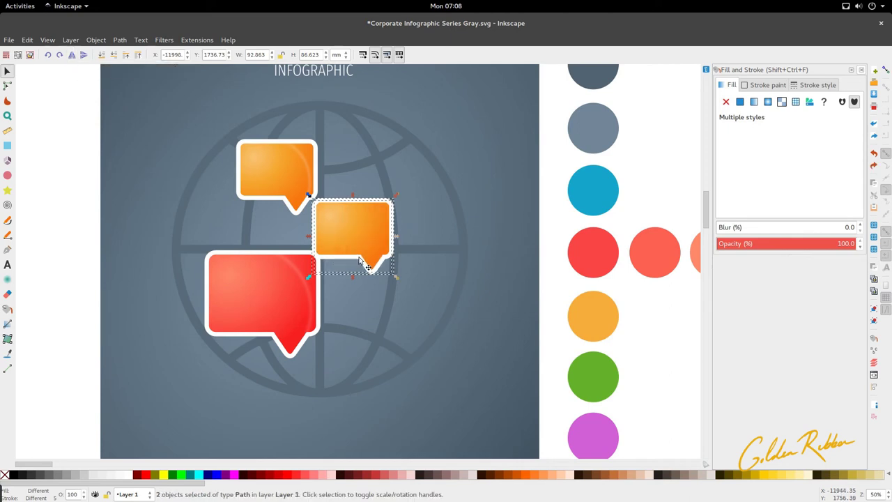
pyautogui.click(71, 56)
pyautogui.moveTo(327, 241); pyautogui.dragTo(303, 231)
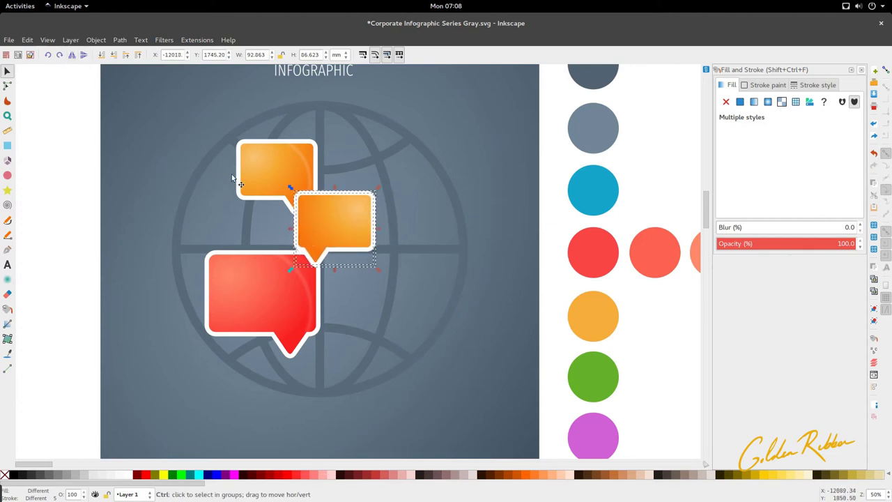
# Group the mirrored bubble's paths, shift it slightly right, then ungroup it.
pyautogui.hotkey('ctrl', 'g')
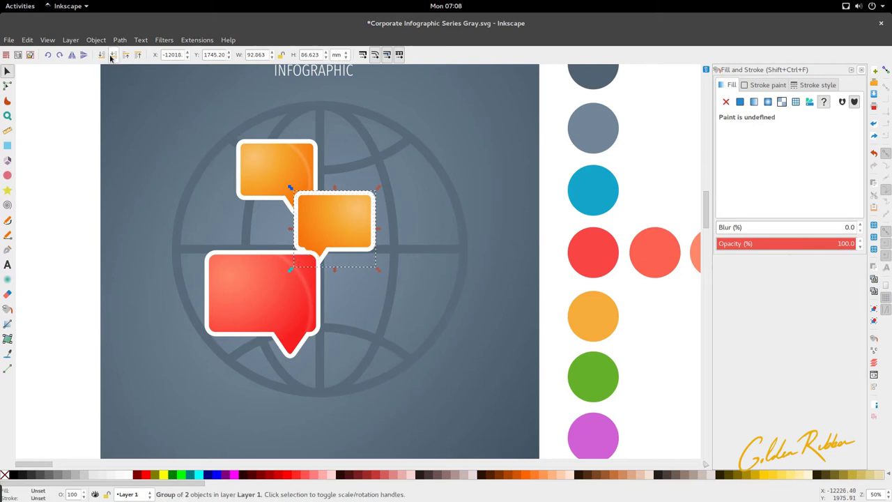
pyautogui.moveTo(323, 225); pyautogui.dragTo(340, 232)
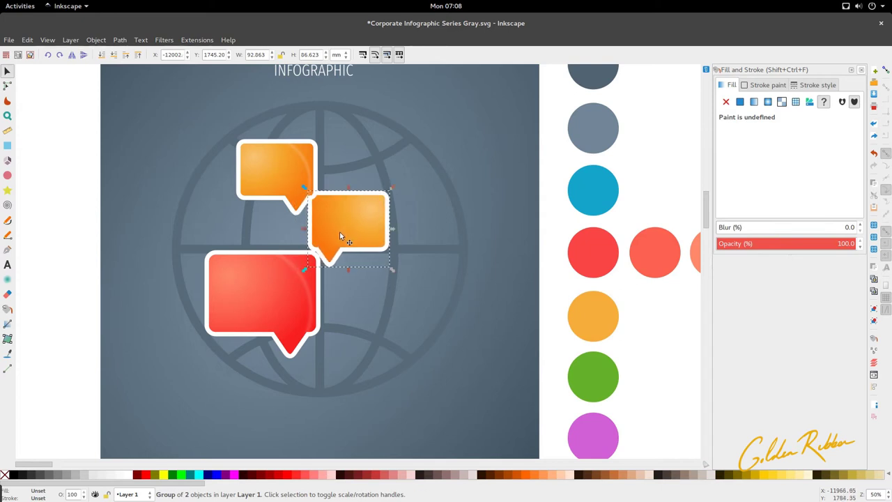
pyautogui.rightClick(340, 235)
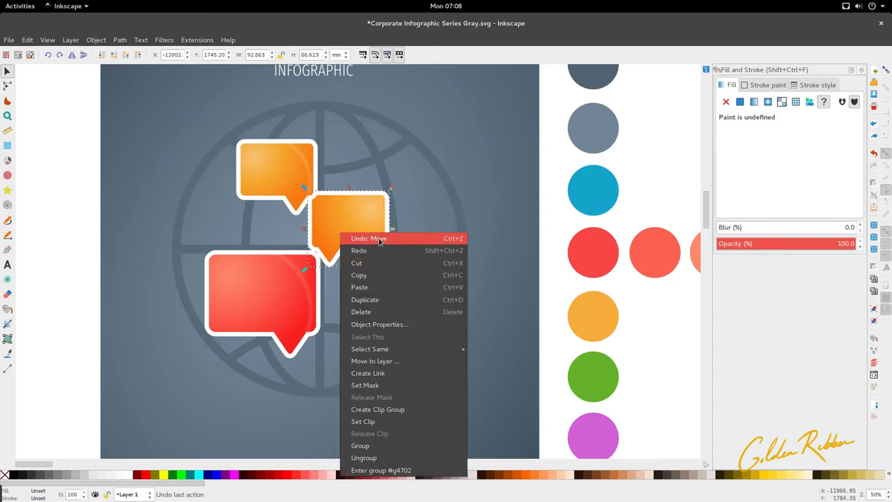
pyautogui.click(347, 216)
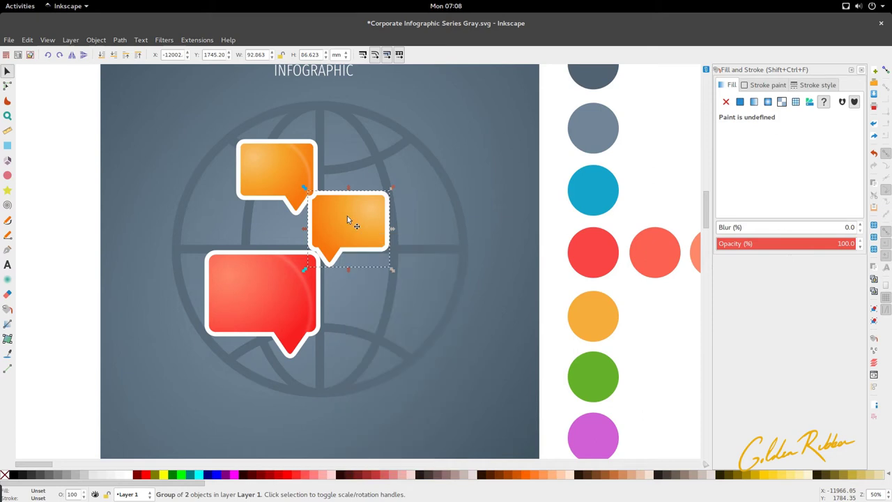
pyautogui.hotkey('ctrl', 'shift', 'g')
# Select both paths of the middle orange bubble.
pyautogui.click(111, 220)
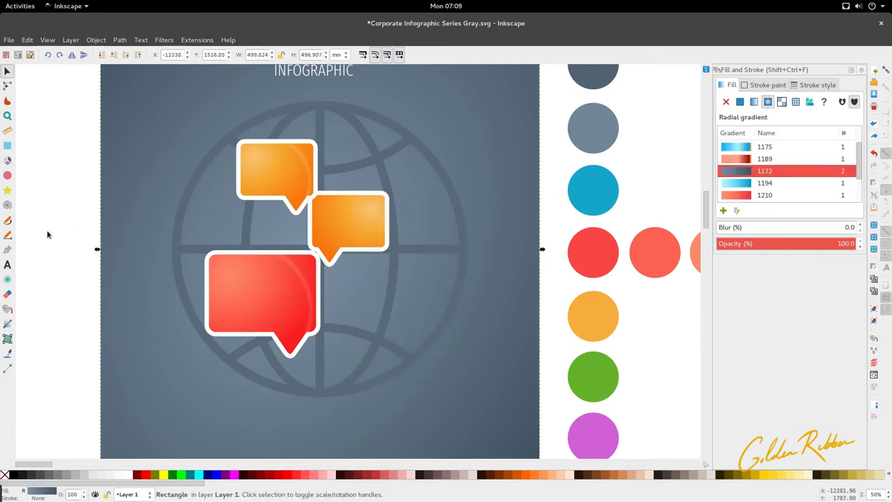
pyautogui.click(36, 232)
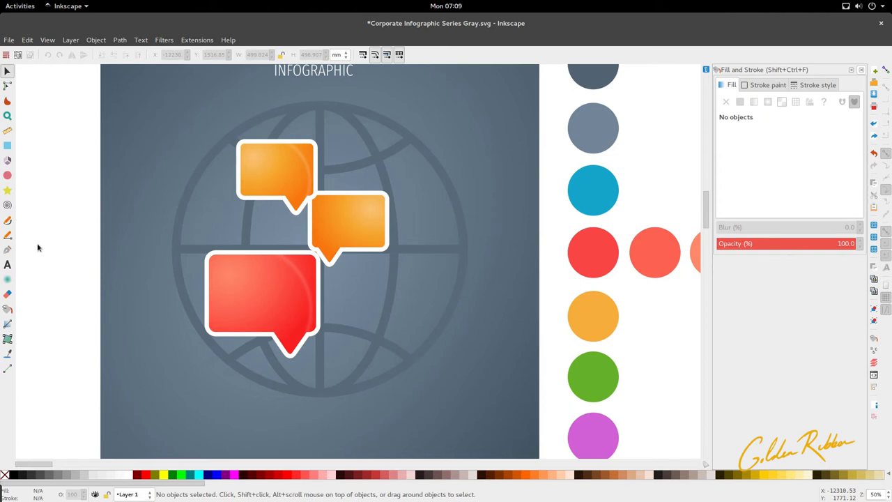
pyautogui.click(328, 262)
pyautogui.keyDown('shift'); pyautogui.click(331, 239); pyautogui.keyUp('shift')
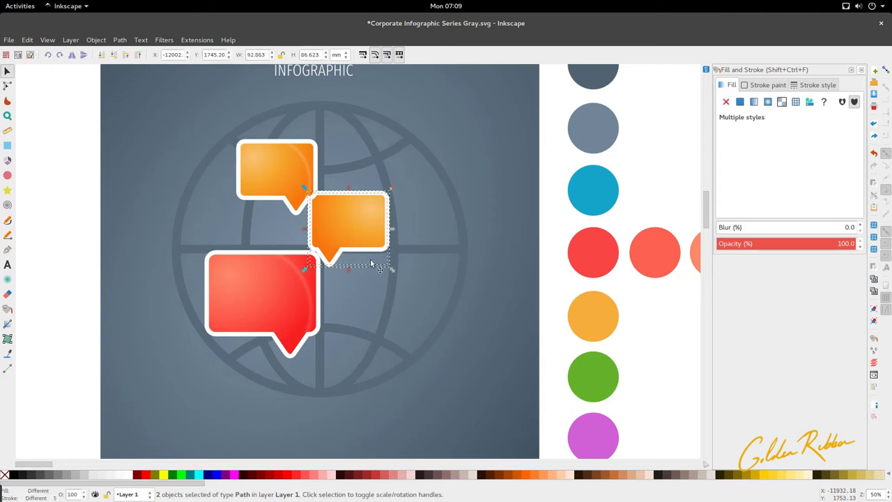
# Enlarge the middle orange bubble slightly.
pyautogui.moveTo(392, 272); pyautogui.dragTo(400, 278)
pyautogui.moveTo(401, 279); pyautogui.dragTo(377, 257)
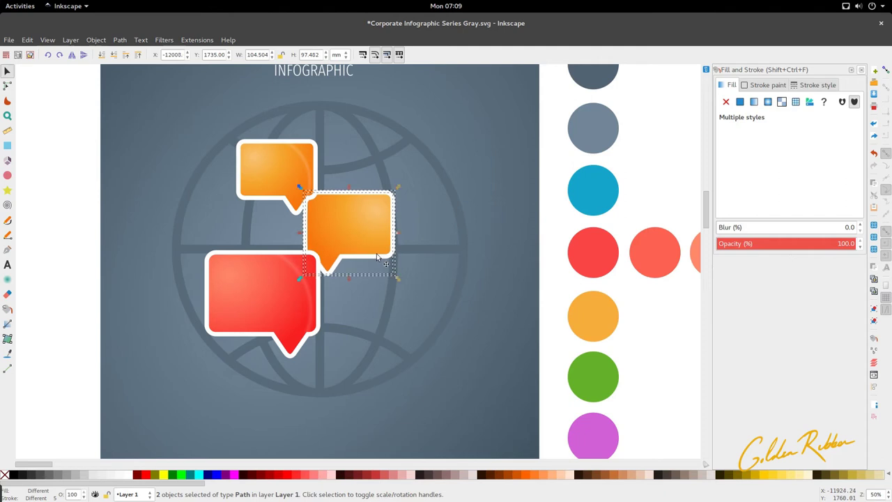
pyautogui.click(60, 209)
# Select the top bubble with its shadow and try lowering it in the stacking order.
pyautogui.moveTo(60, 209); pyautogui.dragTo(335, 125)
pyautogui.moveTo(313, 154); pyautogui.dragTo(214, 214)
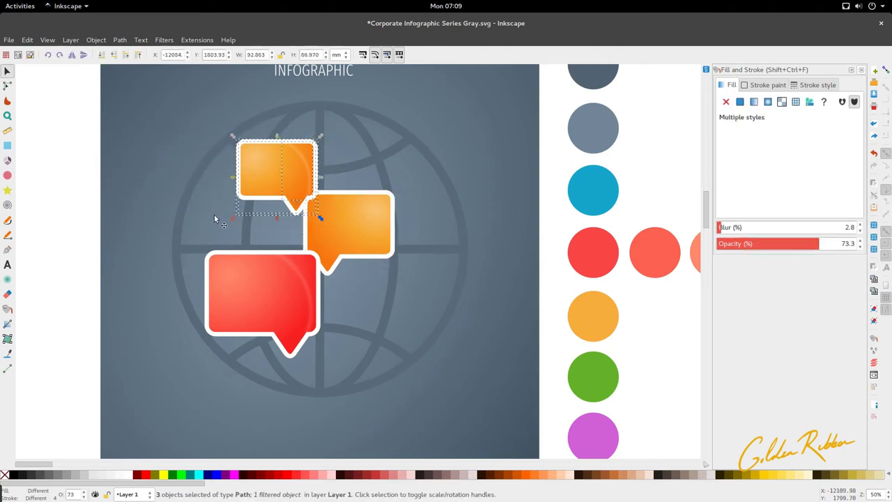
pyautogui.click(111, 57)
pyautogui.hotkey('ctrl', 'z')
pyautogui.click(120, 203)
# Select the top orange bubble together with its blurred overlay and shadow.
pyautogui.click(256, 202)
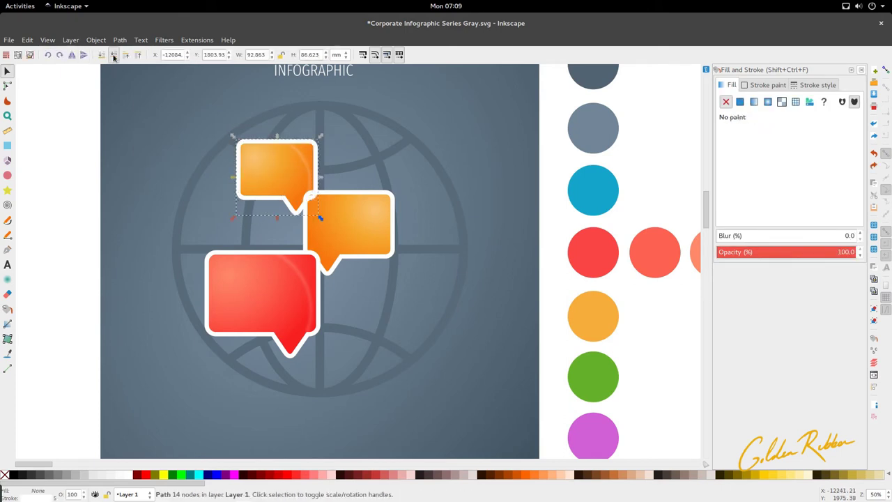
pyautogui.keyDown('alt'); pyautogui.click(306, 164); pyautogui.keyUp('alt')
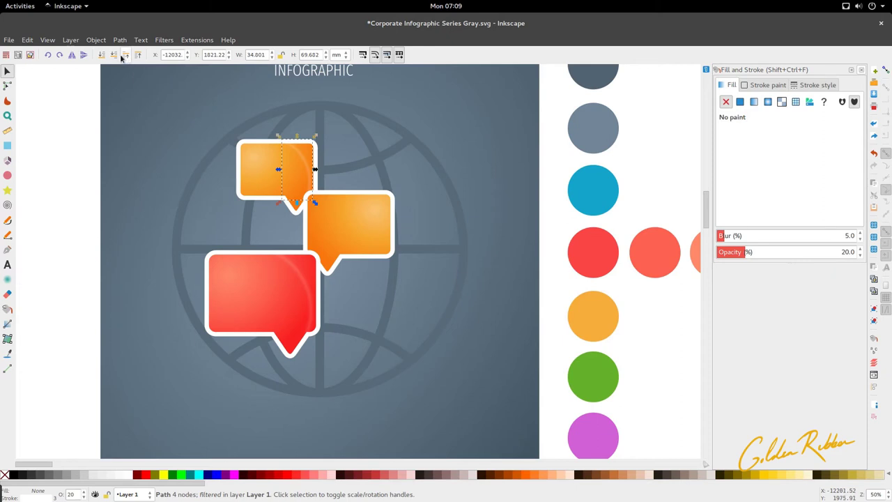
pyautogui.click(343, 221)
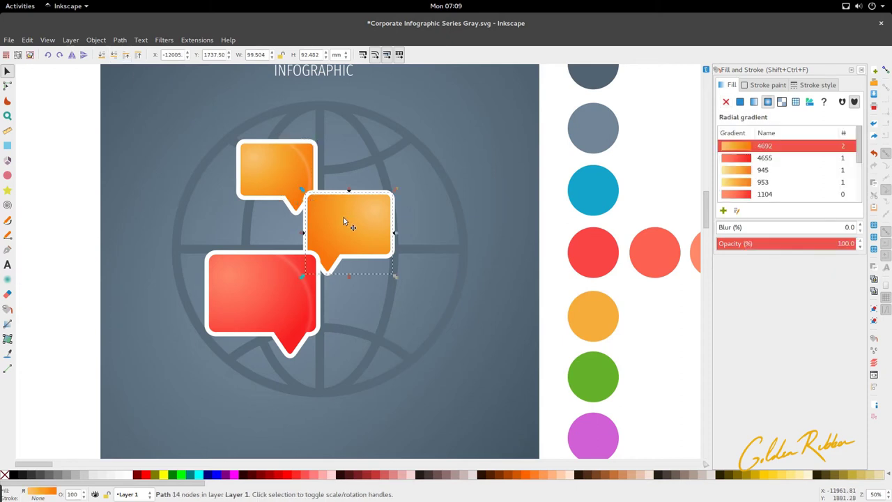
pyautogui.keyDown('alt'); pyautogui.click(319, 216); pyautogui.keyUp('alt')
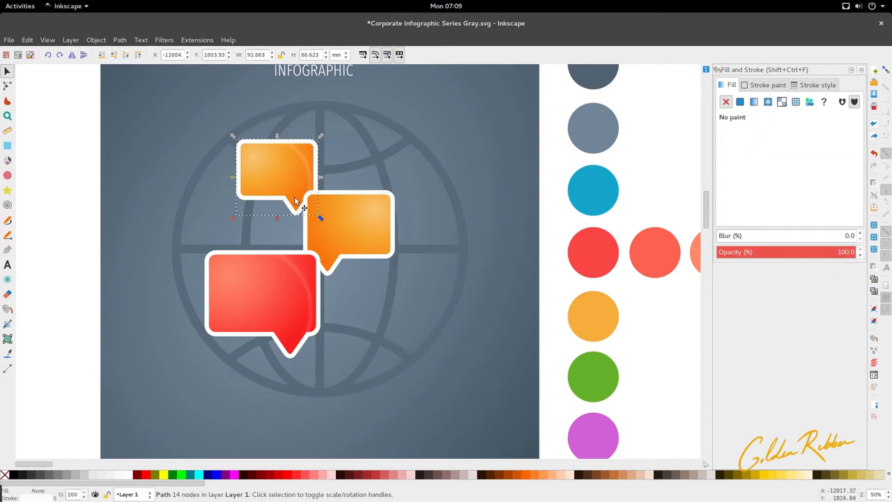
pyautogui.keyDown('shift'); pyautogui.click(265, 175); pyautogui.keyUp('shift')
pyautogui.keyDown('shift'); pyautogui.click(265, 183); pyautogui.keyUp('shift')
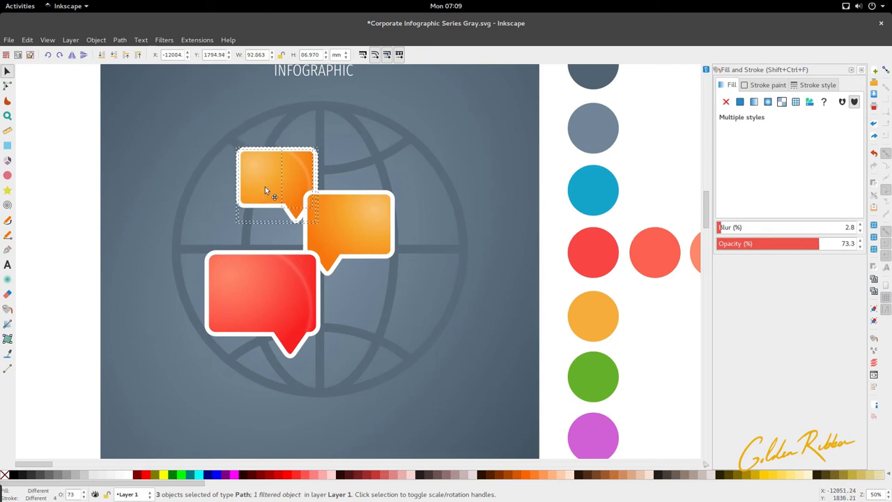
pyautogui.keyDown('ctrl'); pyautogui.scroll(-1, 265, 189); pyautogui.keyUp('ctrl')
pyautogui.click(122, 253)
# Edit the middle bubble's radial gradient highlight and save the drawing.
pyautogui.click(335, 218)
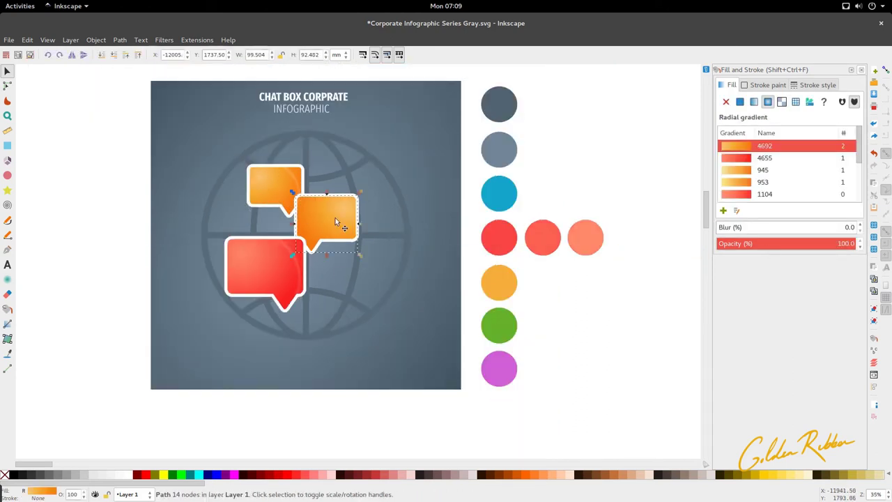
pyautogui.doubleClick(291, 199)
pyautogui.keyDown('ctrl'); pyautogui.scroll(1, 291, 199); pyautogui.keyUp('ctrl')
pyautogui.click(341, 229)
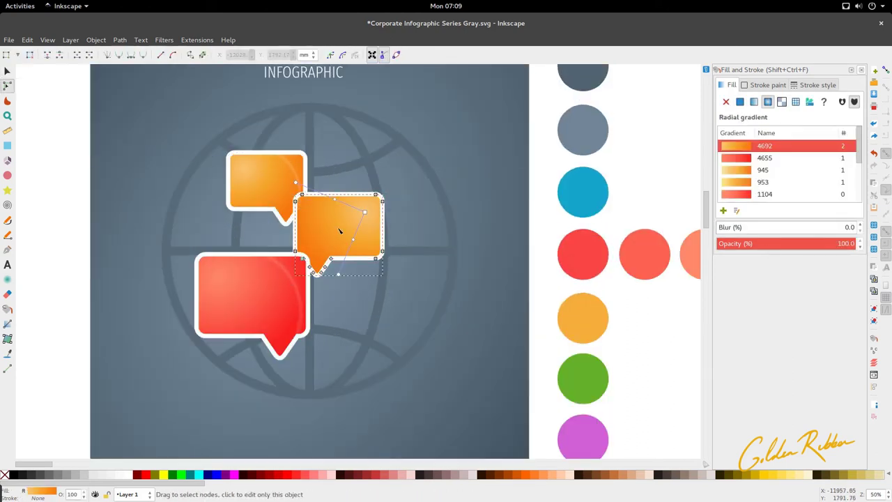
pyautogui.hotkey('ctrl', 's')
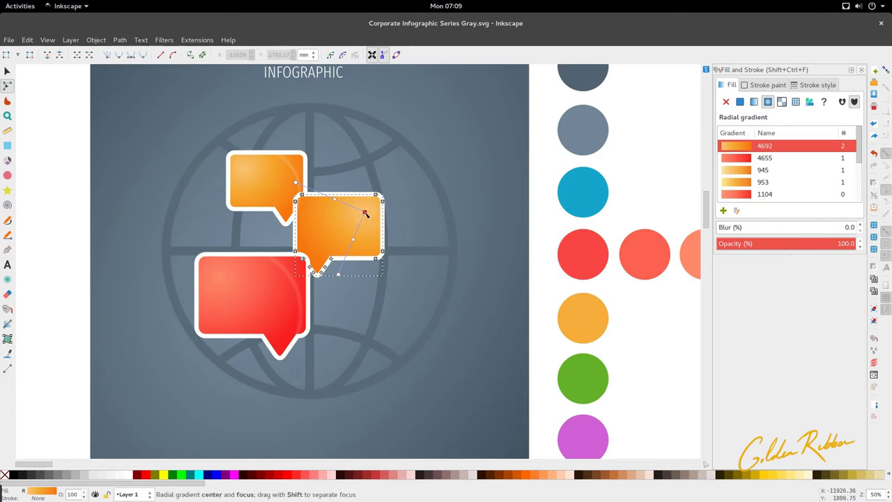
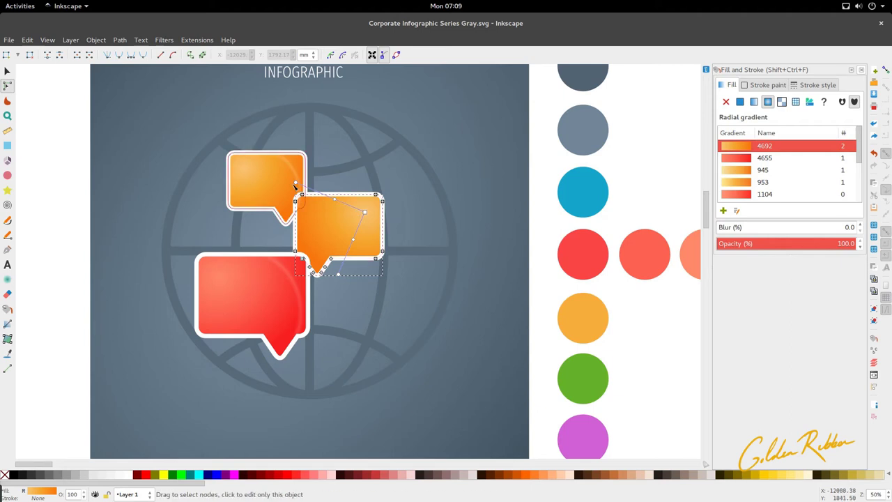
# Give the bubble's first and end gradient stops the blue circle's colour, lightening the end stop.
pyautogui.click(296, 183)
pyautogui.press('d')
pyautogui.click(570, 192)
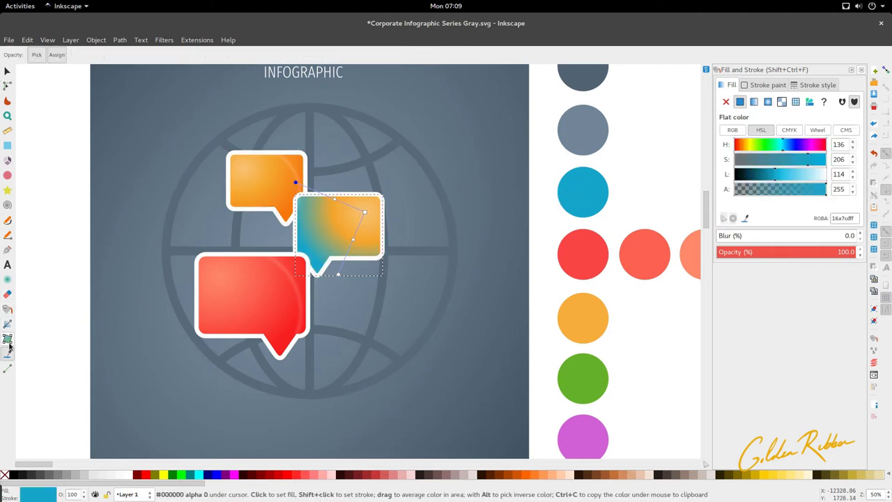
pyautogui.click(364, 212)
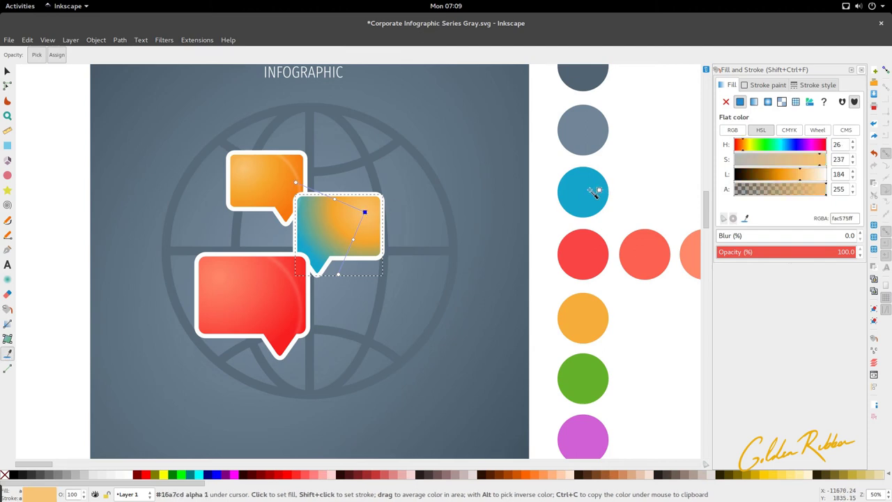
pyautogui.click(584, 201)
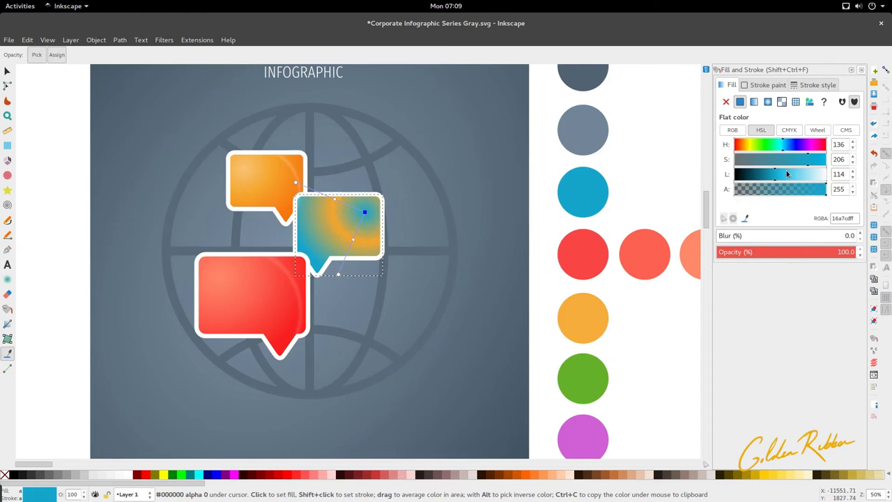
pyautogui.moveTo(787, 173); pyautogui.dragTo(789, 174)
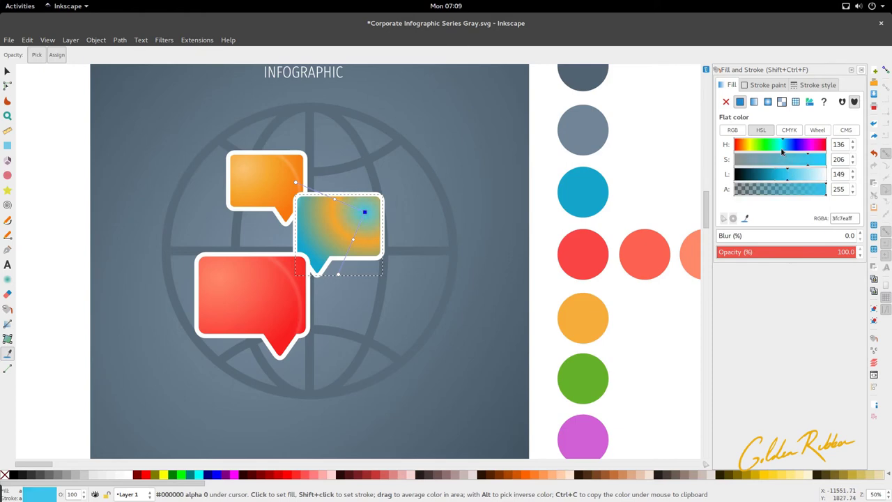
pyautogui.click(782, 149)
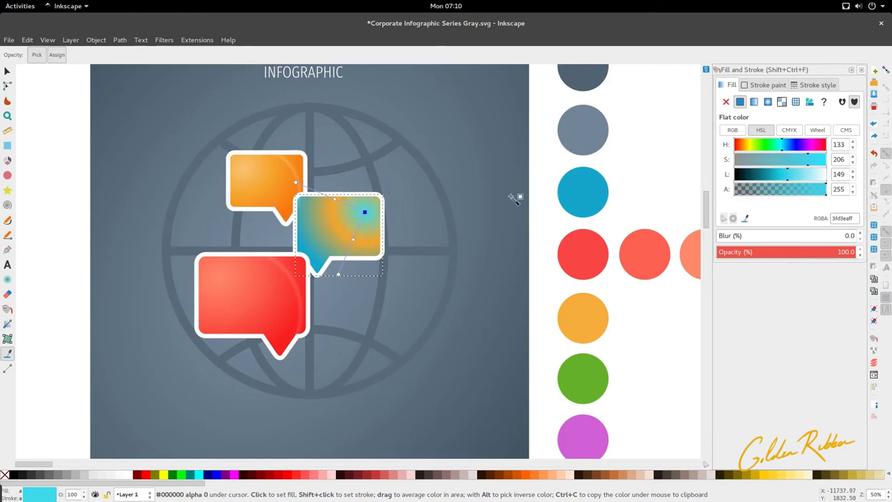
# Set the middle stop to a lighter cyan, darken the lower-edge stop, and fine-tune the highlight.
pyautogui.click(354, 240)
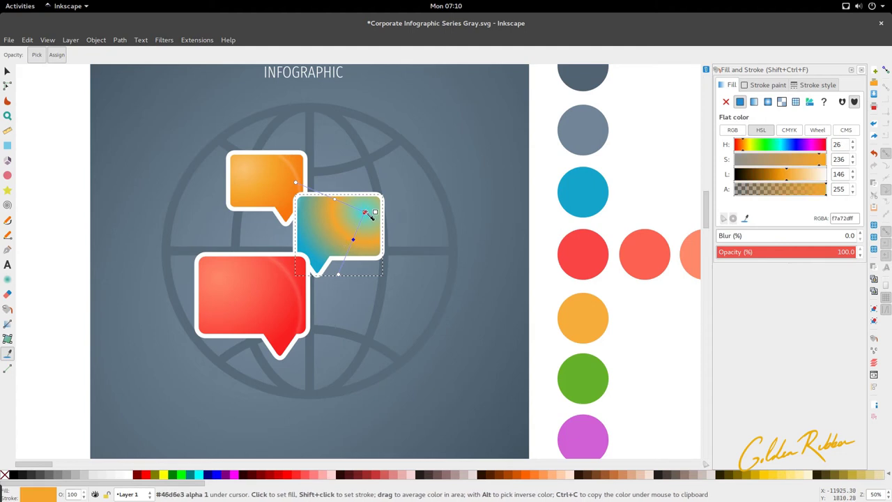
pyautogui.click(318, 232)
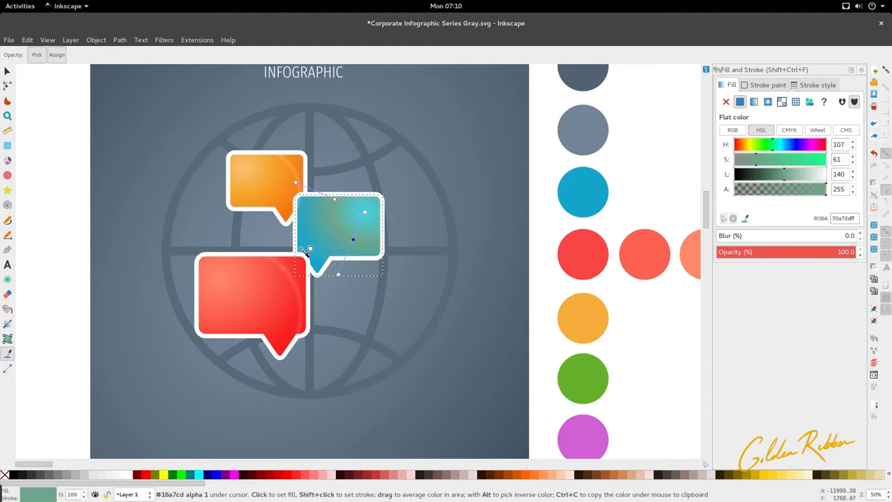
pyautogui.click(301, 249)
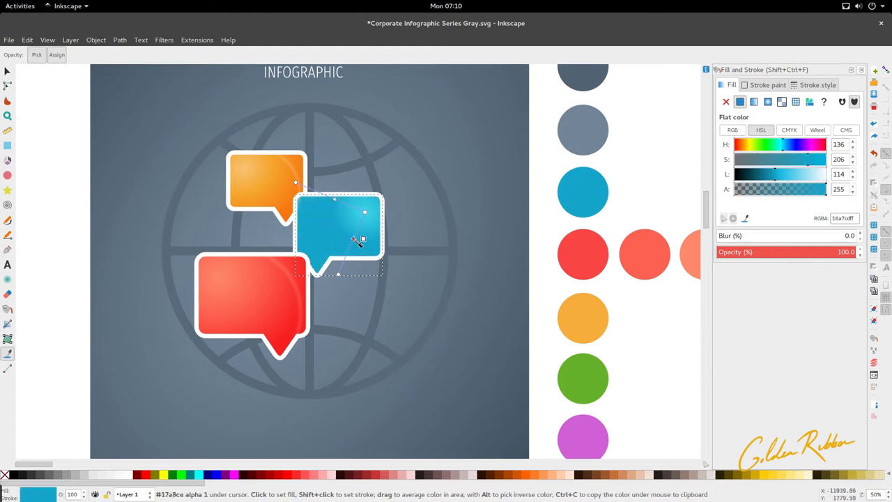
pyautogui.moveTo(769, 175); pyautogui.dragTo(778, 174)
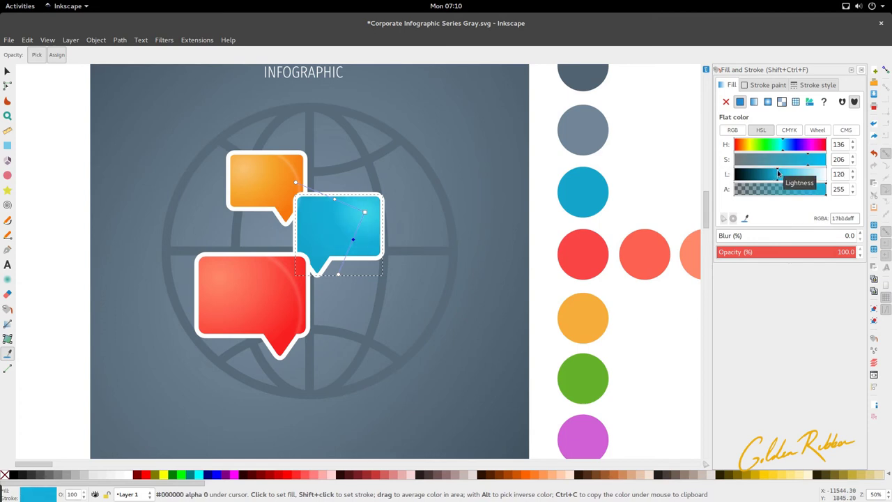
pyautogui.click(340, 275)
pyautogui.moveTo(772, 180); pyautogui.dragTo(769, 180)
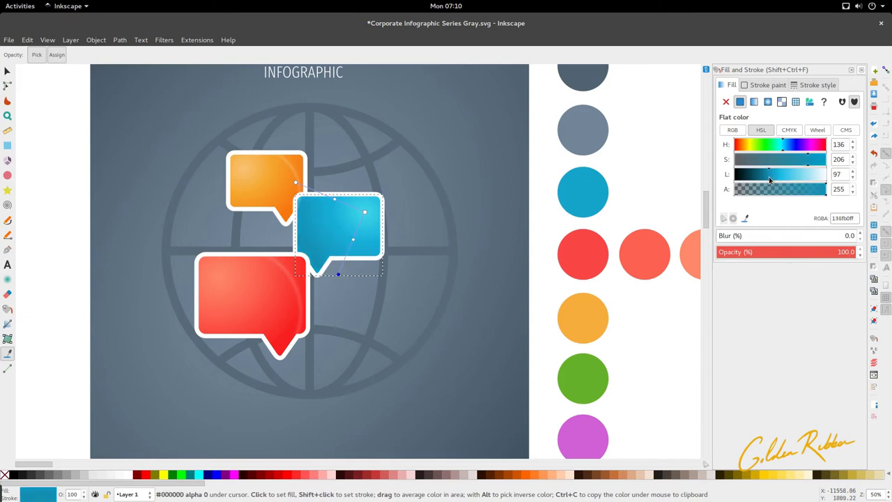
pyautogui.click(364, 211)
pyautogui.moveTo(792, 181); pyautogui.dragTo(791, 180)
pyautogui.press('Escape')
# Show the red speech bubble's gradient handles and select one of its stops.
pyautogui.press('F1')
pyautogui.press('Escape')
pyautogui.keyDown('ctrl'); pyautogui.scroll(-1, 325, 258); pyautogui.keyUp('ctrl')
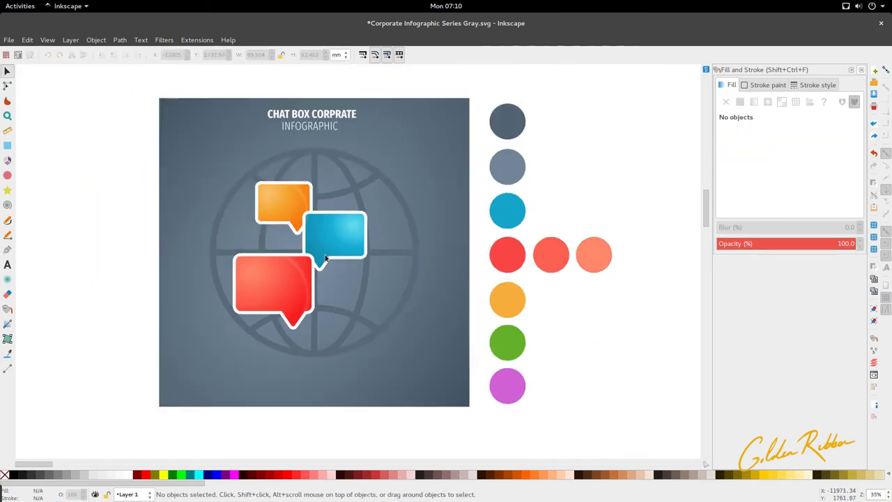
pyautogui.keyDown('ctrl'); pyautogui.scroll(1, 254, 288); pyautogui.keyUp('ctrl')
pyautogui.press('F2')
pyautogui.click(254, 282)
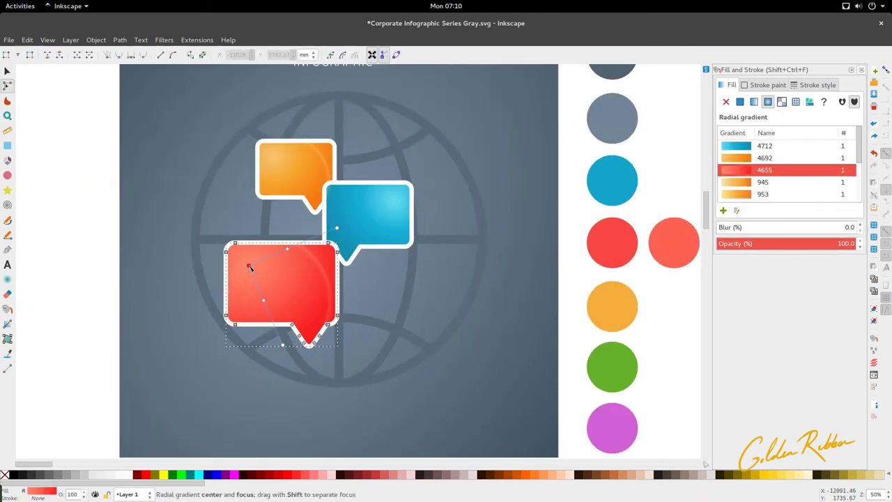
pyautogui.click(248, 265)
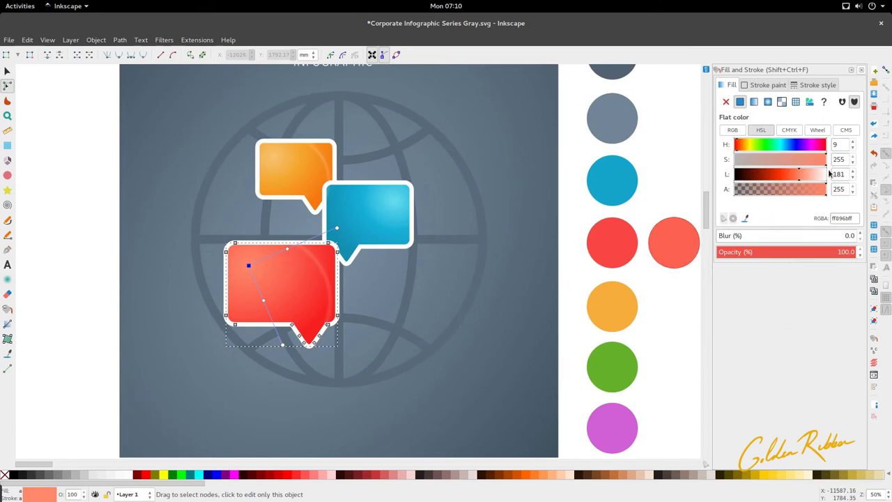
# Raise the orange bubble's highlight stop Lightness to 196.
pyautogui.press('F1')
pyautogui.click(302, 167)
pyautogui.press('F2')
pyautogui.click(274, 157)
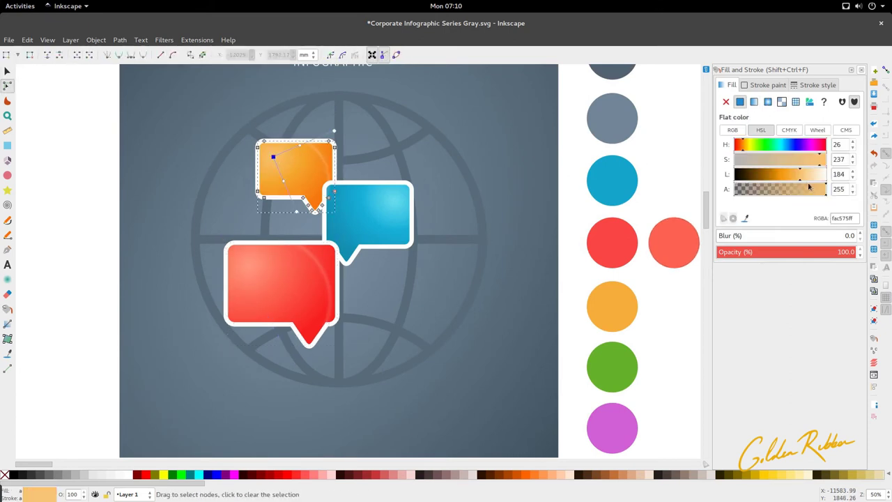
pyautogui.moveTo(804, 180); pyautogui.dragTo(806, 180)
pyautogui.press('F1')
pyautogui.click(501, 287)
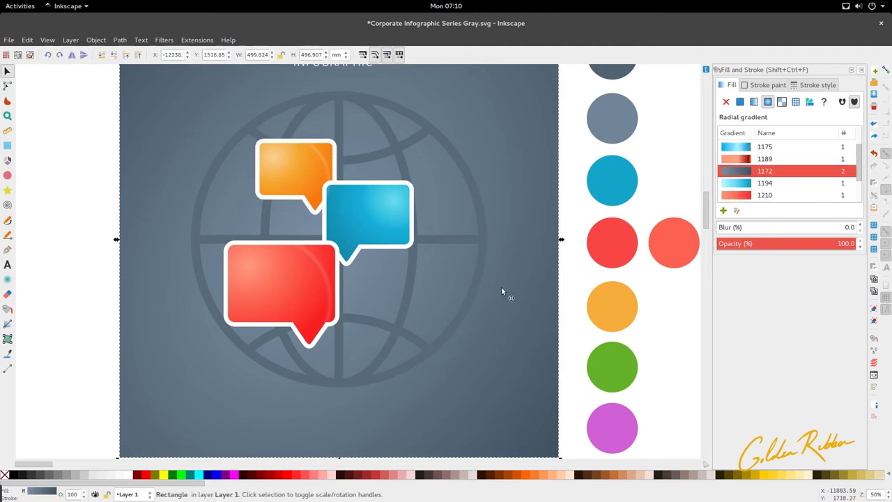
pyautogui.keyDown('ctrl'); pyautogui.scroll(-2, 264, 157); pyautogui.keyUp('ctrl')
pyautogui.keyDown('ctrl'); pyautogui.scroll(2, 275, 162); pyautogui.keyUp('ctrl')
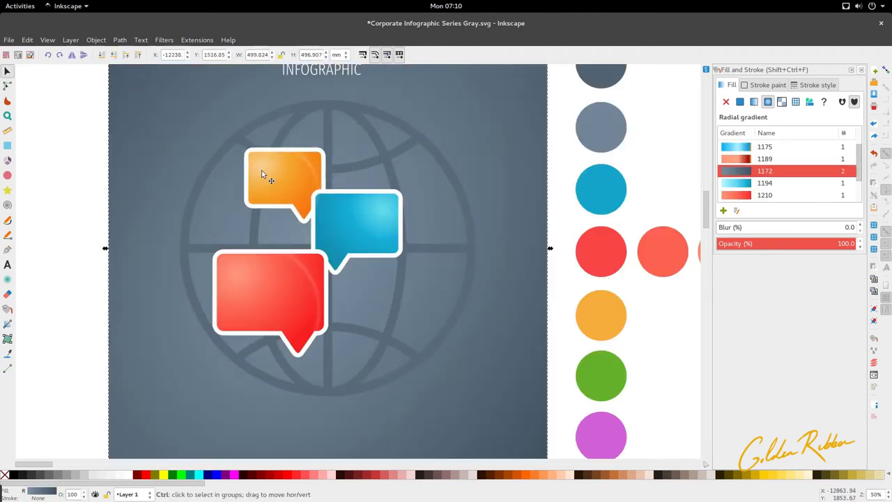
# Move the blurred highlight from the orange bubble onto the blue bubble.
pyautogui.click(314, 170)
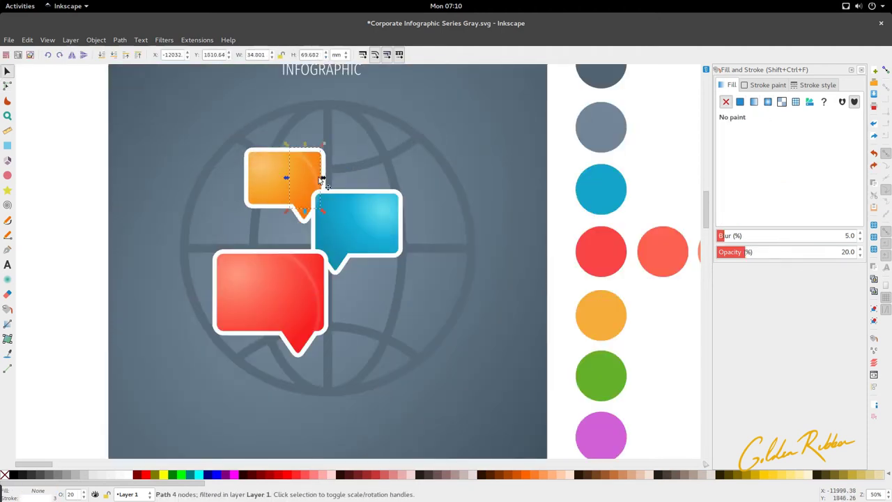
pyautogui.moveTo(314, 171)
pyautogui.mouseDown()
pyautogui.moveTo(421, 184)
pyautogui.moveTo(386, 222)
pyautogui.moveTo(327, 220)
pyautogui.mouseUp()
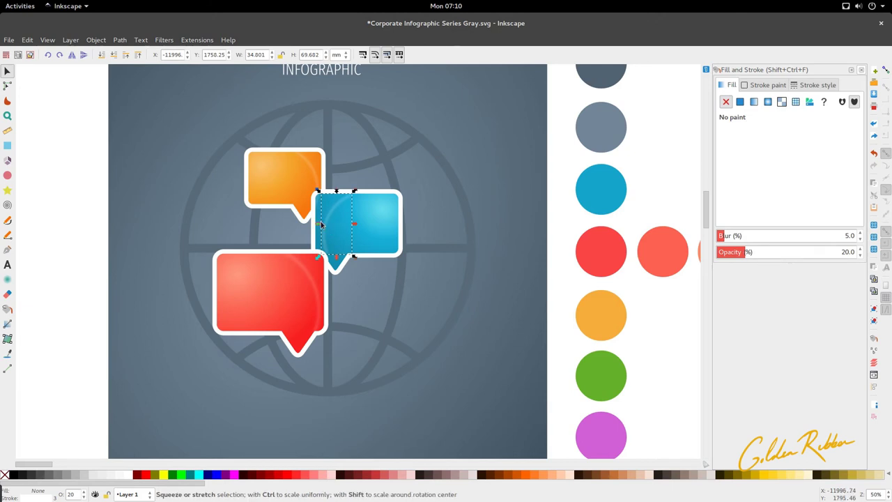
pyautogui.moveTo(325, 219); pyautogui.dragTo(323, 214)
pyautogui.keyDown('ctrl'); pyautogui.scroll(-1, 281, 182); pyautogui.keyUp('ctrl')
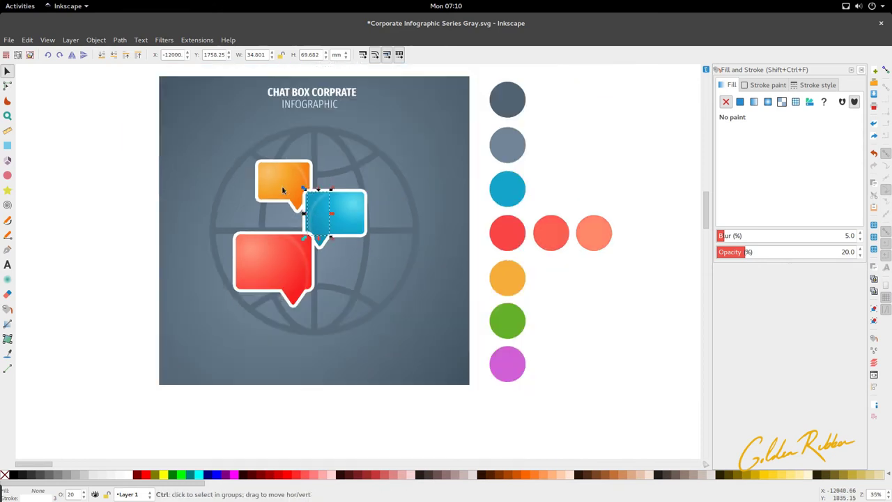
pyautogui.scroll(-3, 282, 187)
pyautogui.scroll(3, 283, 194)
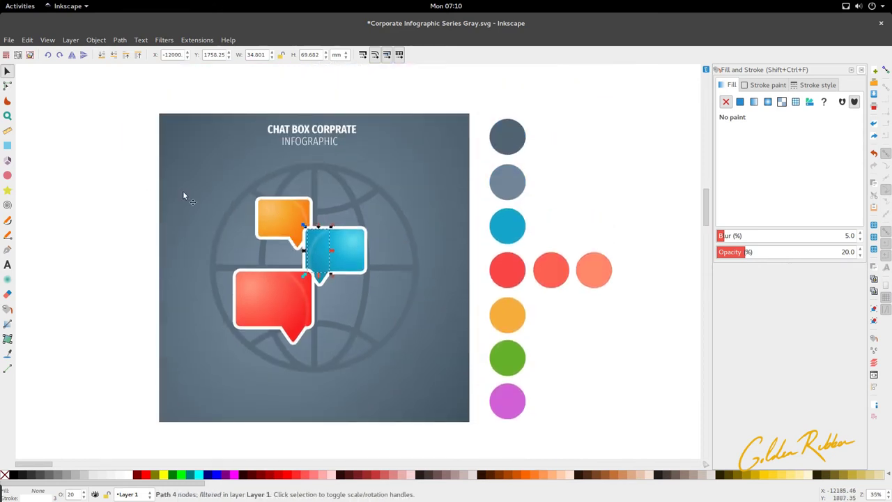
# Nudge the three bubbles slightly right over the globe, then reselect each bubble's parts.
pyautogui.moveTo(129, 190); pyautogui.dragTo(381, 344)
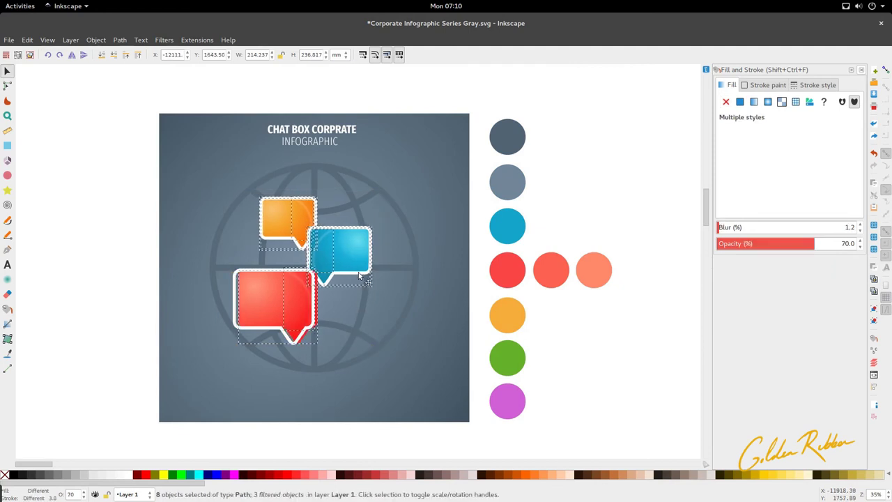
pyautogui.moveTo(199, 258); pyautogui.dragTo(300, 336)
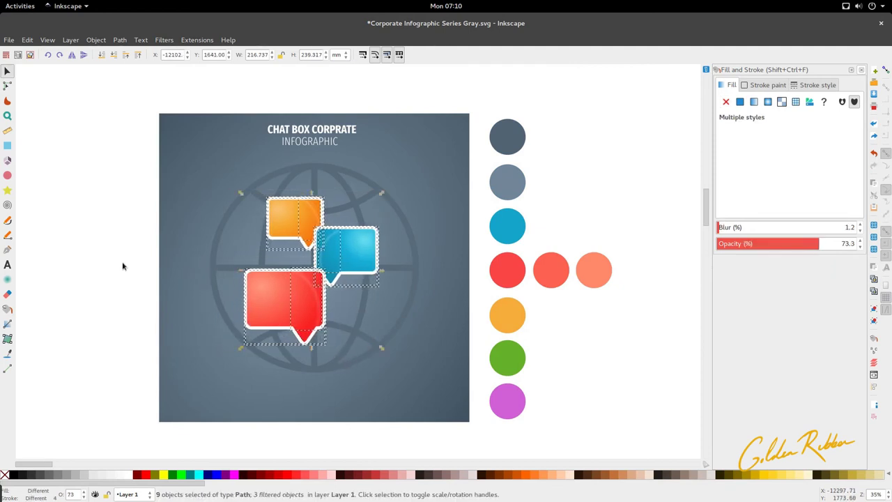
pyautogui.click(121, 353)
pyautogui.moveTo(120, 362); pyautogui.dragTo(330, 260)
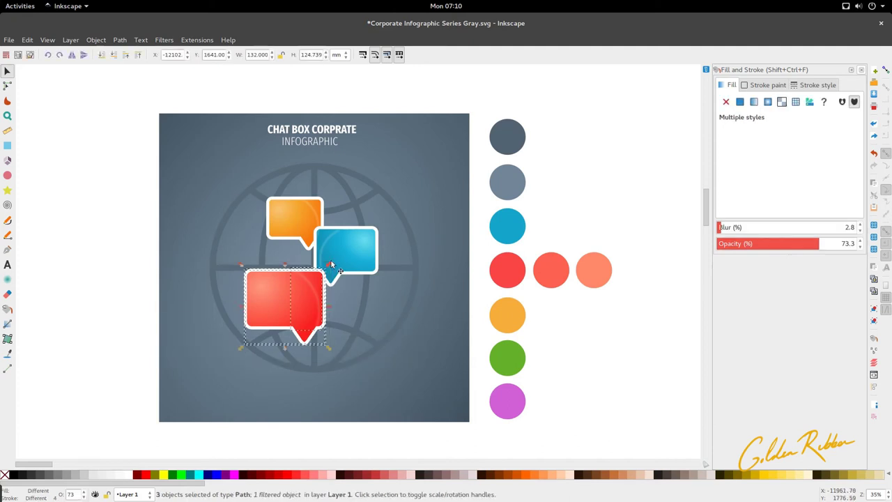
pyautogui.click(338, 259)
pyautogui.click(420, 199)
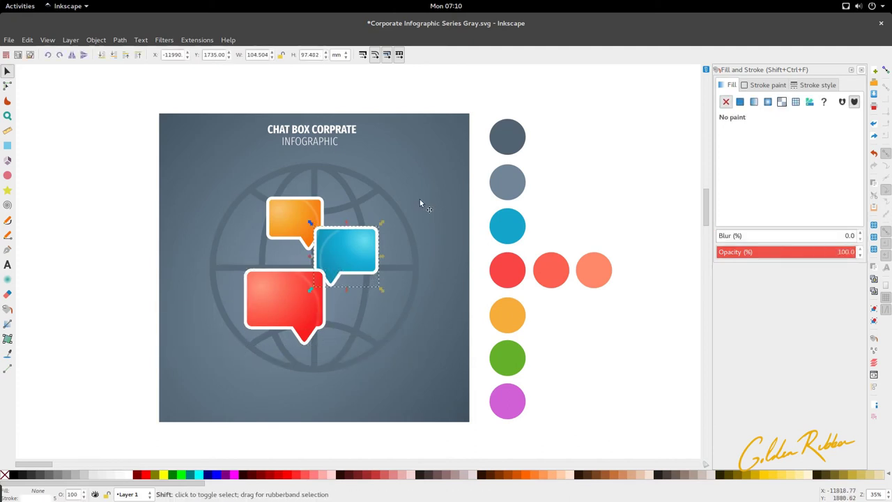
pyautogui.moveTo(419, 199); pyautogui.dragTo(312, 301)
pyautogui.click(291, 272)
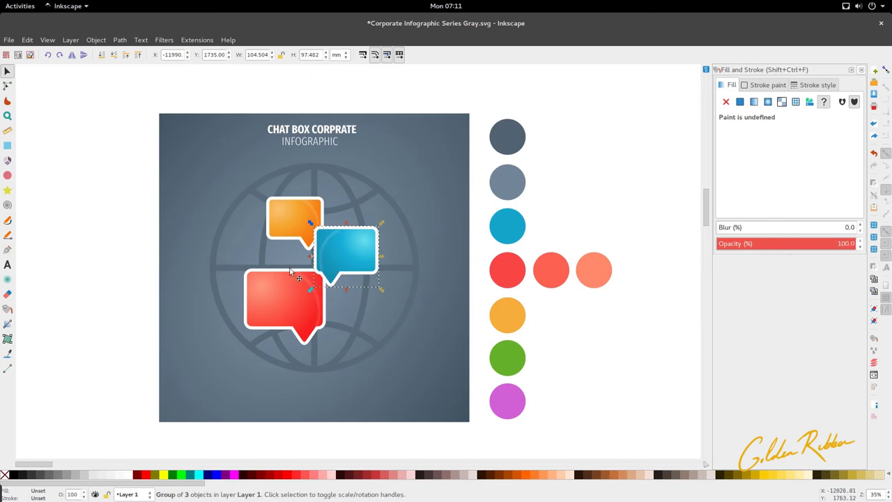
pyautogui.moveTo(240, 194); pyautogui.dragTo(341, 262)
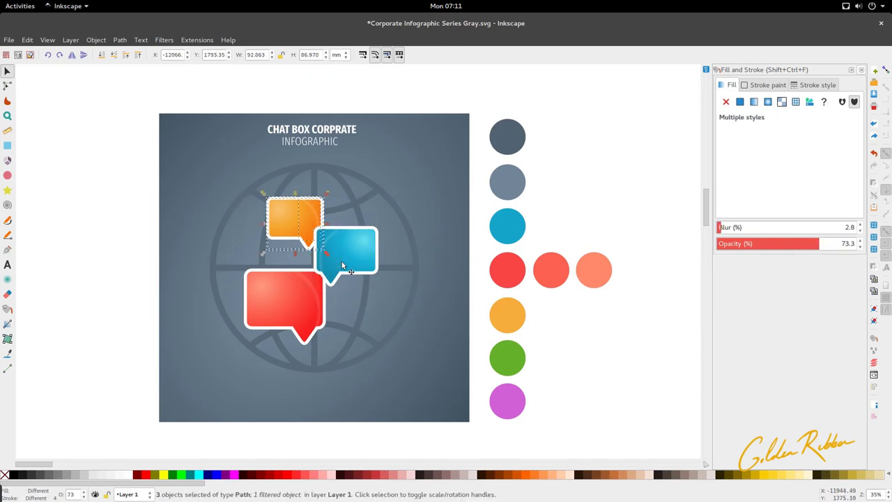
# Group the orange bubble with its highlight and move the red bubble slightly up.
pyautogui.hotkey('ctrl', 'g')
pyautogui.scroll(-3, 308, 220)
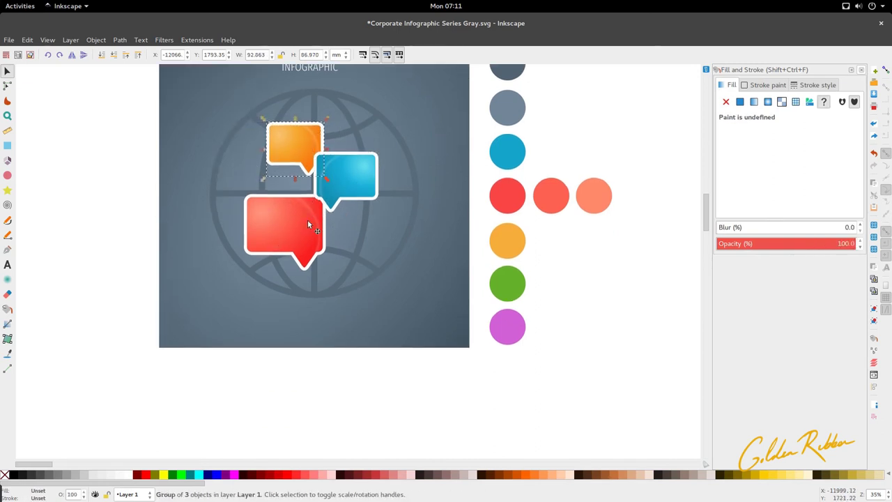
pyautogui.scroll(1, 307, 219)
pyautogui.click(307, 220)
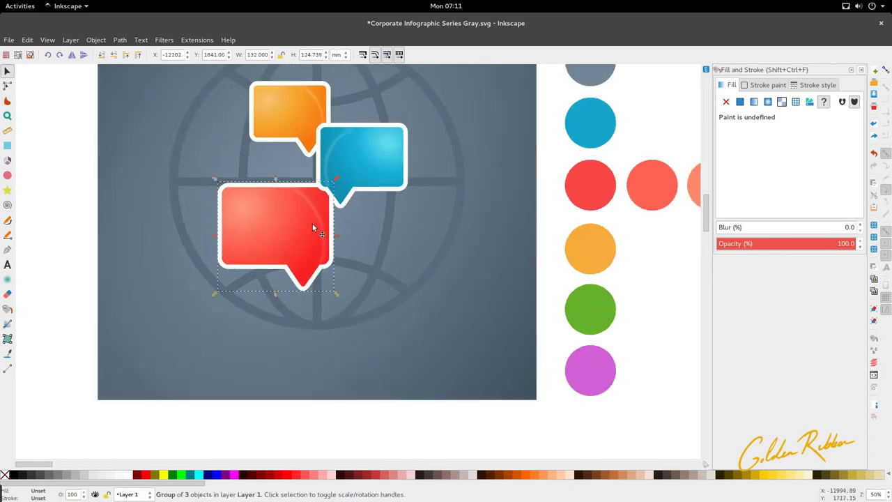
pyautogui.moveTo(296, 215); pyautogui.dragTo(297, 210)
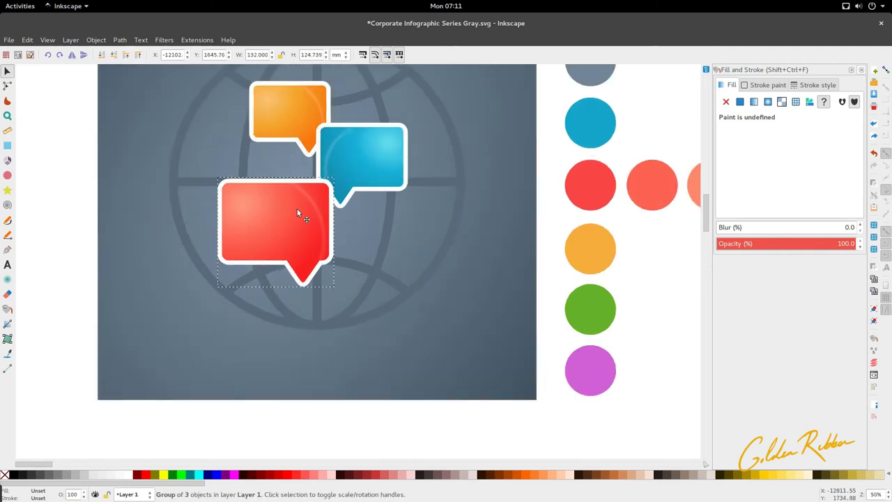
pyautogui.scroll(-2, 298, 216)
# Enlarge the blue bubble group slightly, to about 100.7 × 101.4 mm.
pyautogui.click(346, 204)
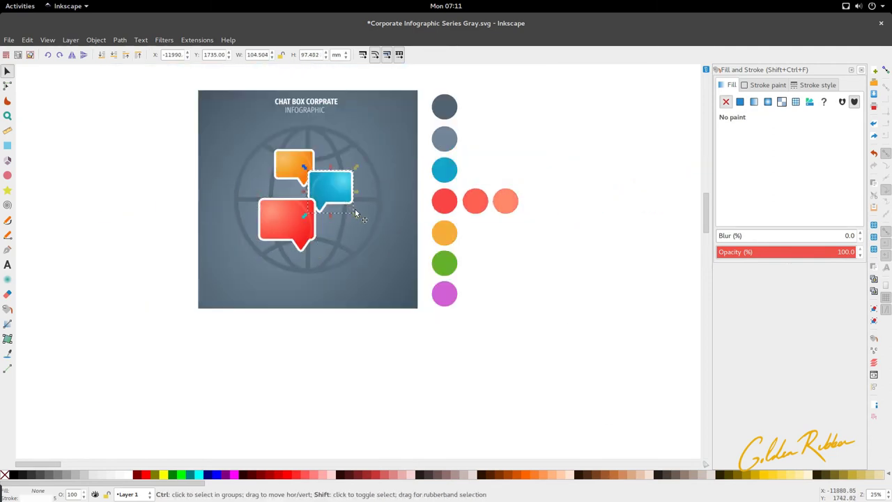
pyautogui.moveTo(354, 211); pyautogui.dragTo(358, 217)
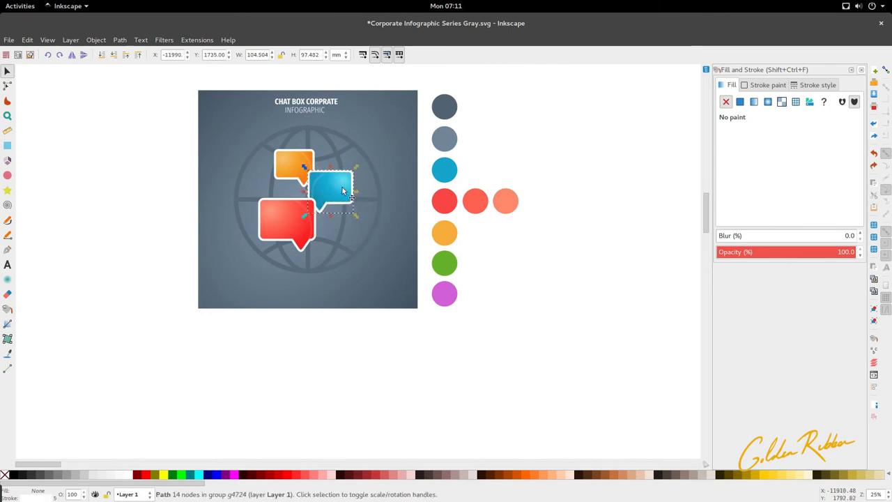
pyautogui.press('Escape')
pyautogui.scroll(2, 341, 183)
pyautogui.click(358, 191)
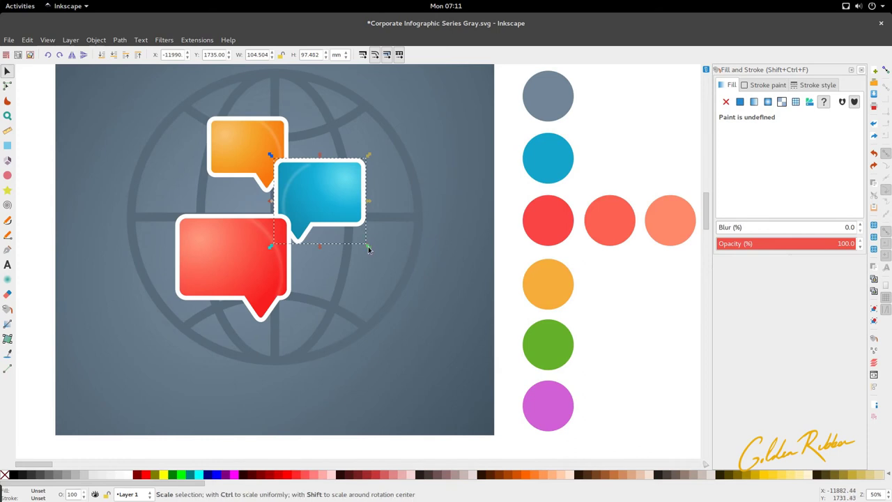
pyautogui.moveTo(368, 246); pyautogui.dragTo(371, 249)
pyautogui.moveTo(333, 223); pyautogui.dragTo(329, 224)
pyautogui.scroll(-2, 329, 224)
pyautogui.scroll(2, 266, 223)
# Save the document with Ctrl+S.
pyautogui.hotkey('ctrl', 's')
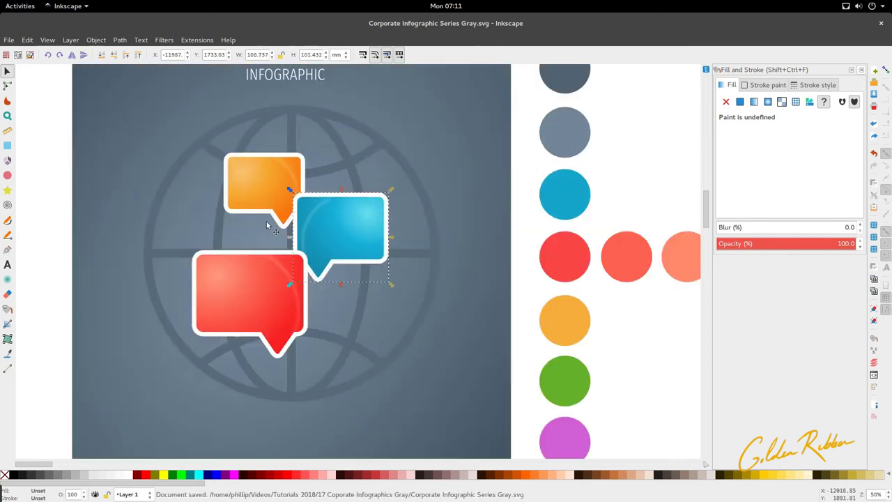
pyautogui.press('b')
pyautogui.scroll(3, 224, 272)
pyautogui.scroll(-5, 225, 272)
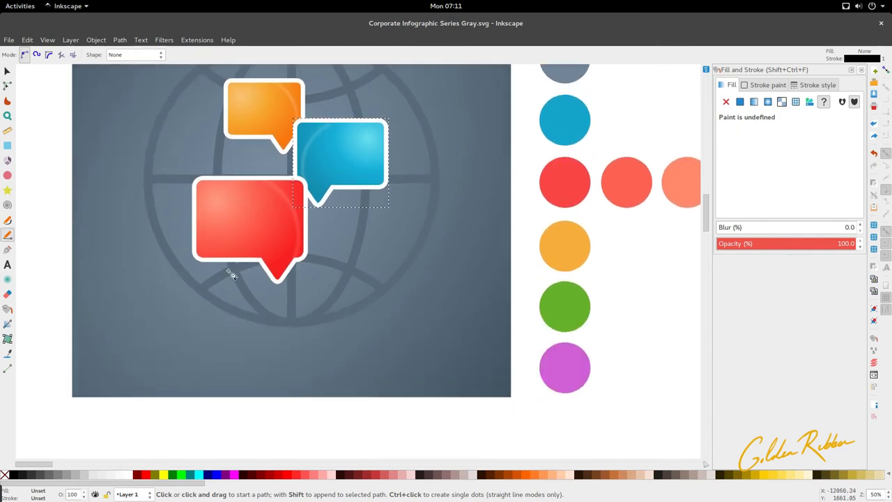
# Draw a trial line from the blue bubble's corner to below the red bubble, then delete it.
pyautogui.click(305, 180)
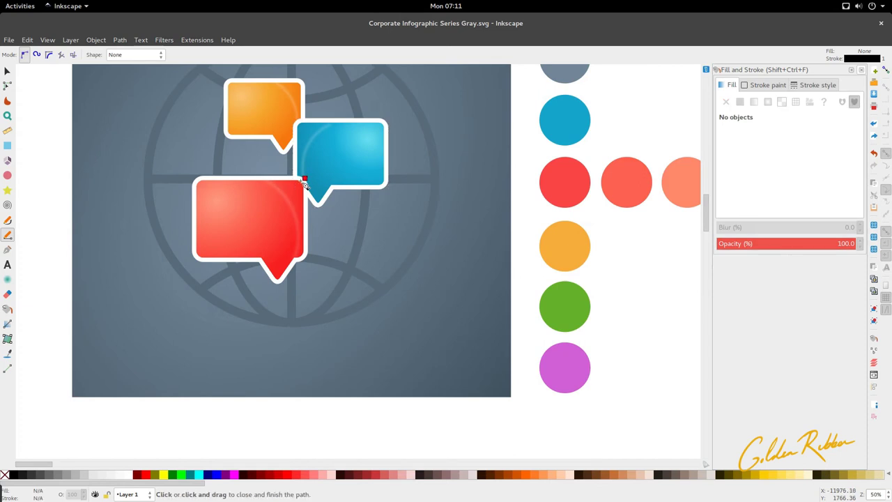
pyautogui.click(200, 263)
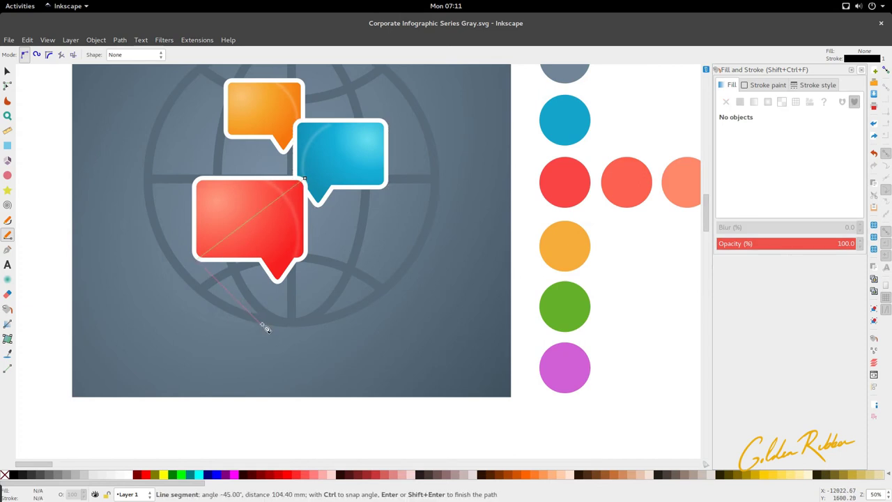
pyautogui.doubleClick(279, 342)
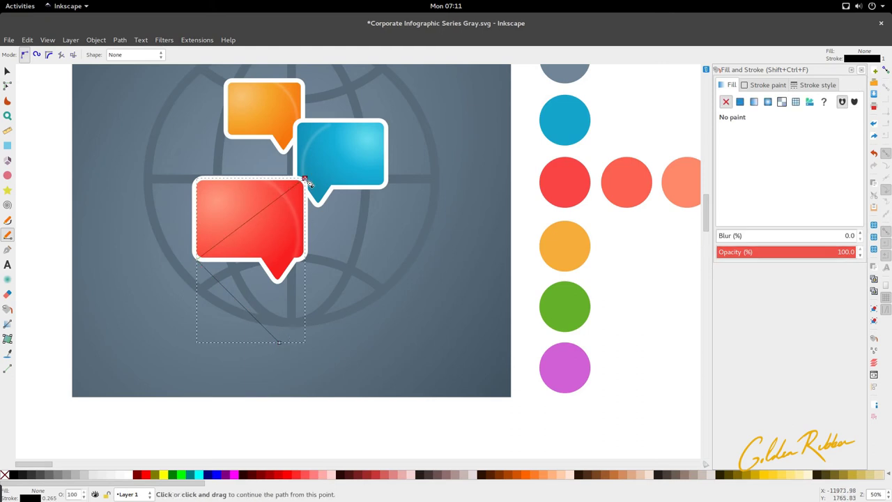
pyautogui.press('s')
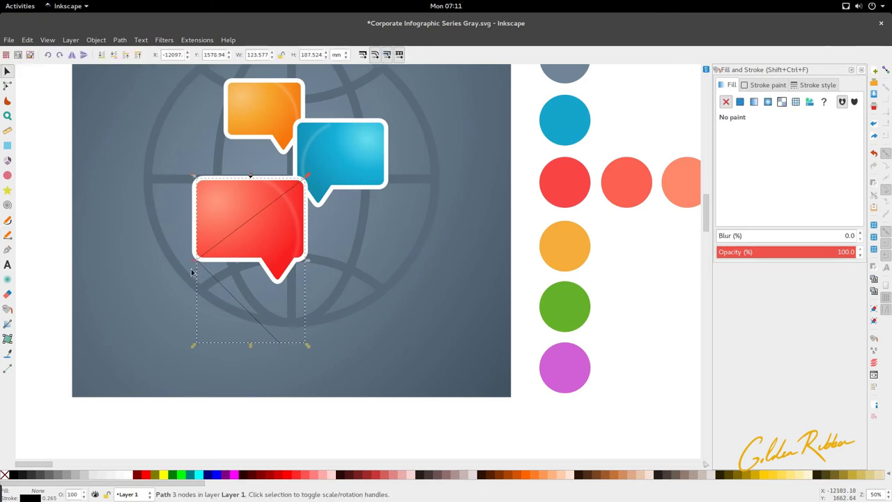
pyautogui.press('Delete')
# Draw a closed four-point diamond from the bubble corner, about 217.1 × 191.6 mm.
pyautogui.click(8, 234)
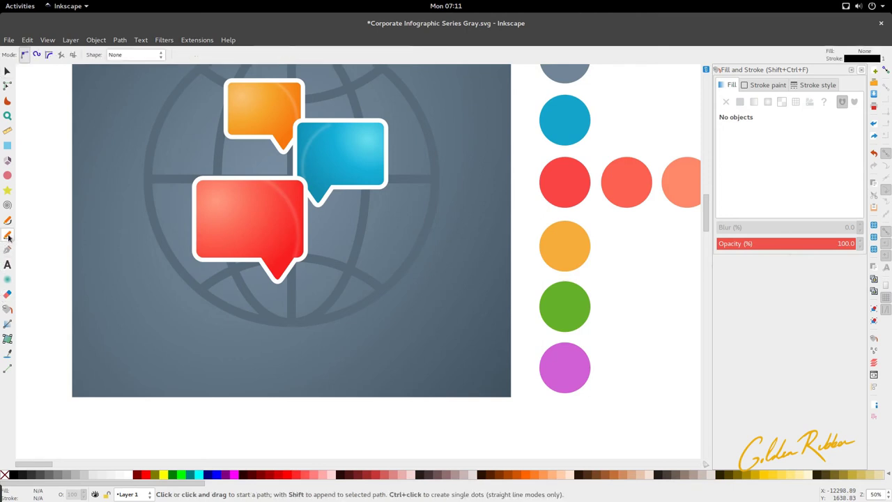
pyautogui.click(303, 180)
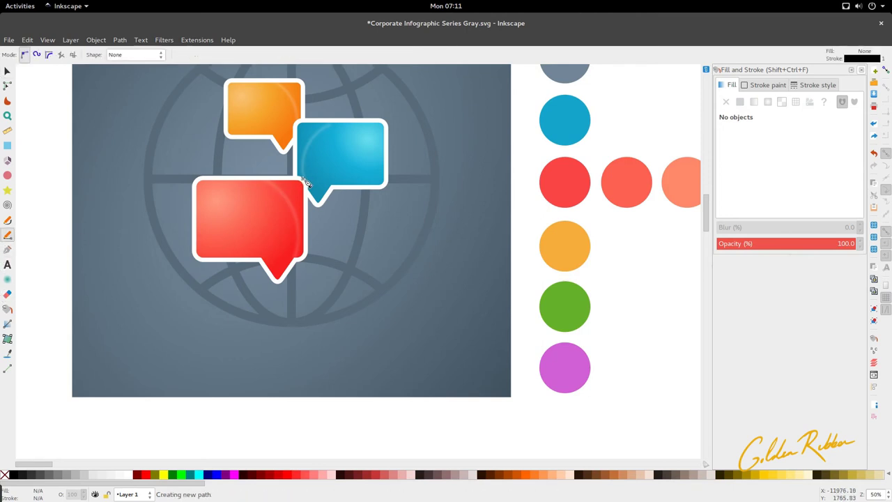
pyautogui.click(199, 262)
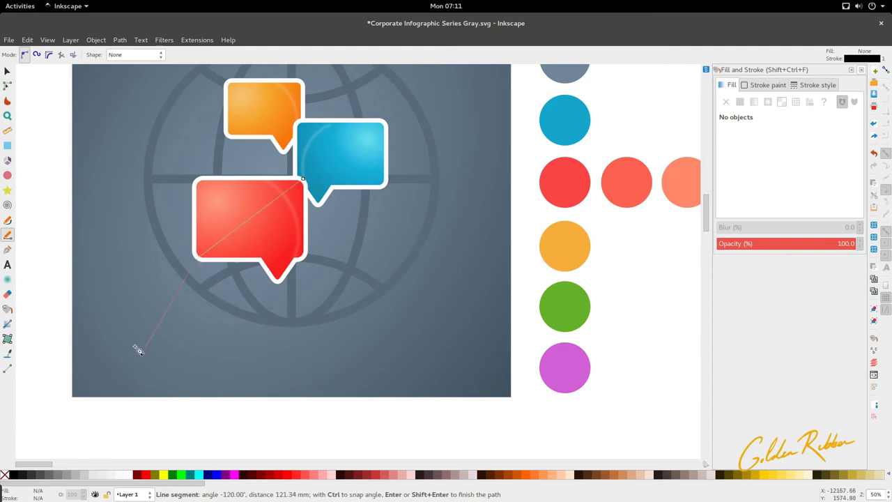
pyautogui.doubleClick(283, 348)
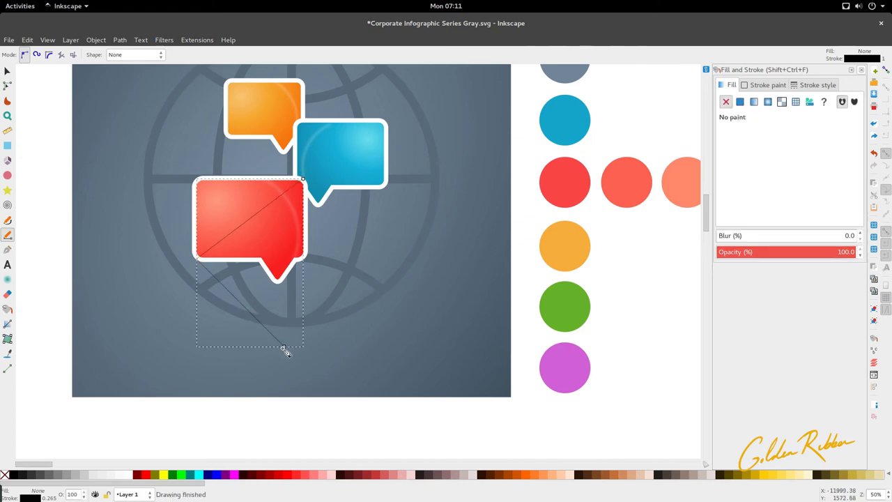
pyautogui.click(304, 179)
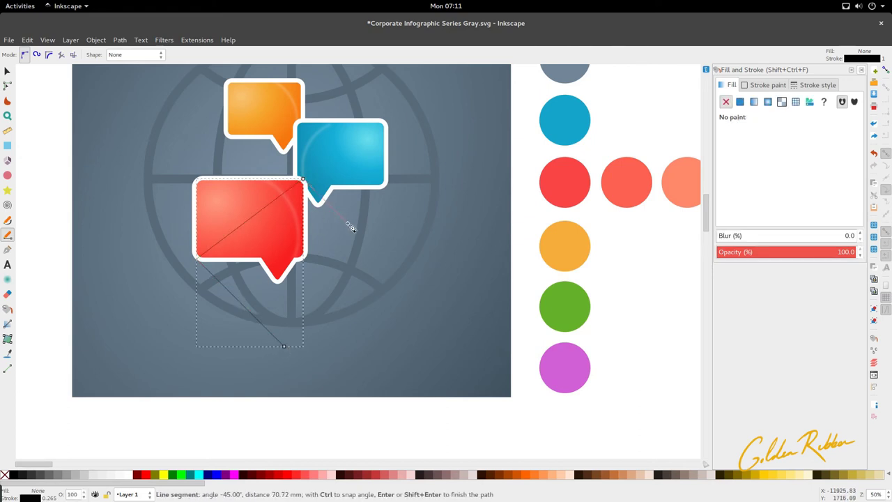
pyautogui.doubleClick(380, 266)
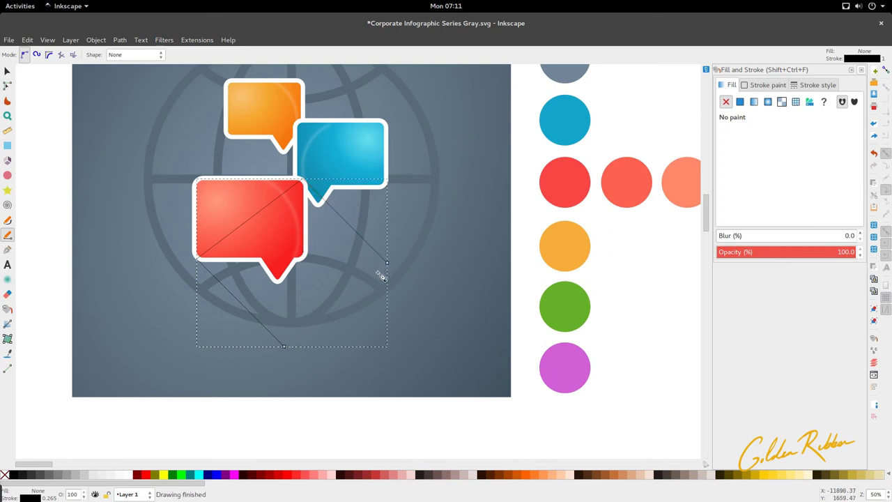
pyautogui.click(283, 345)
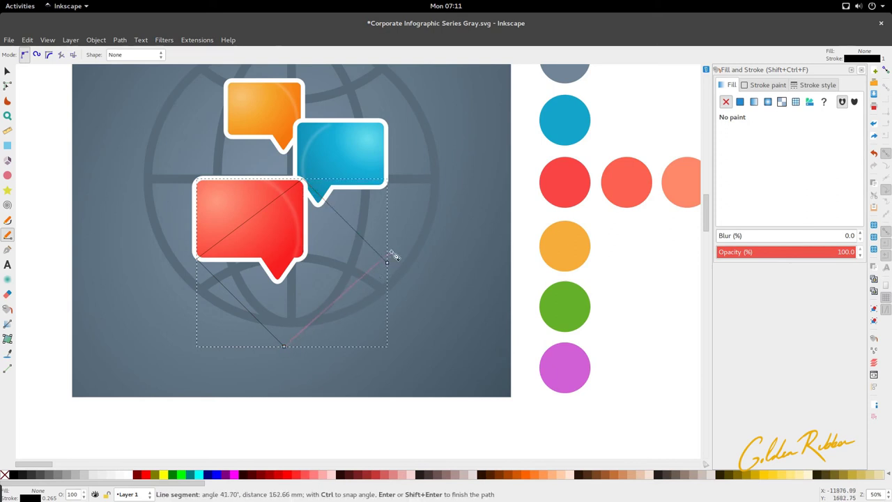
pyautogui.click(282, 248)
pyautogui.press('s')
pyautogui.scroll(2, 243, 218)
pyautogui.scroll(-2, 244, 216)
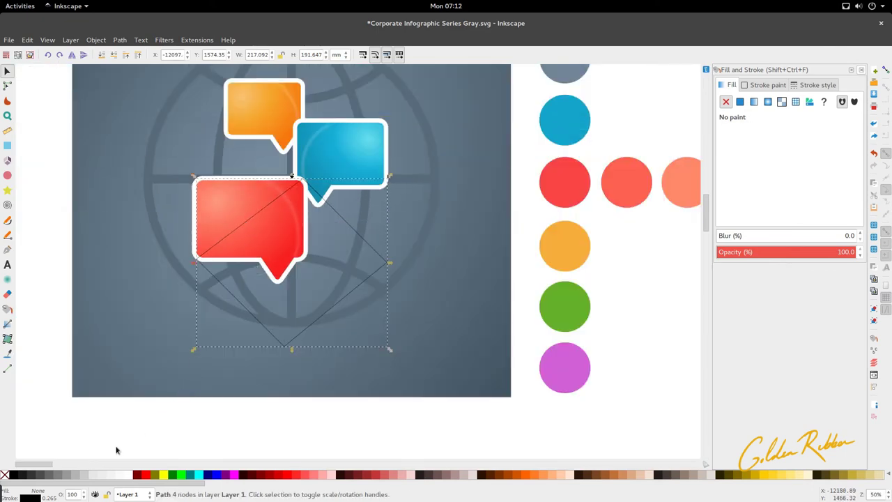
# Fill the diamond with the grey circle's dark grey colour.
pyautogui.click(21, 474)
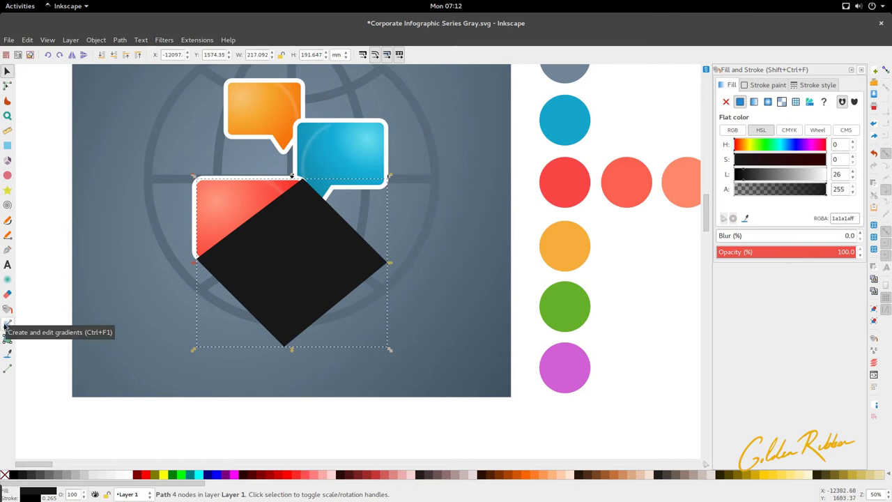
pyautogui.click(7, 354)
pyautogui.scroll(3, 339, 249)
pyautogui.click(573, 93)
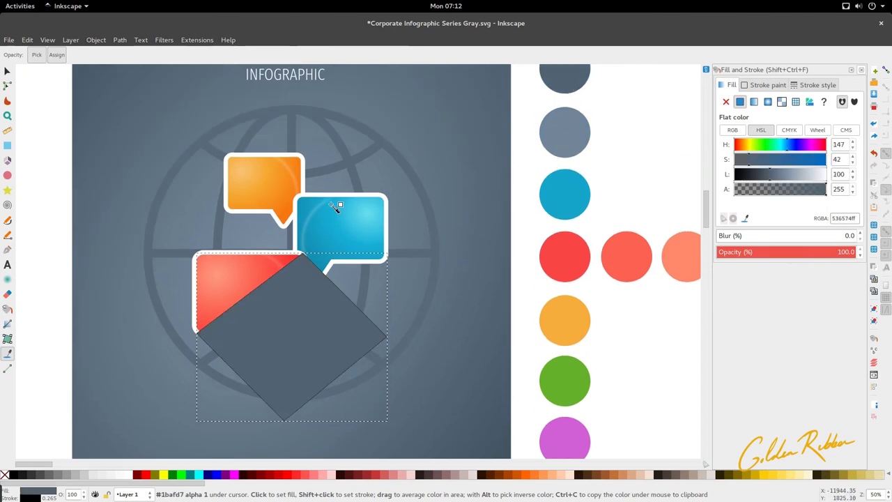
pyautogui.scroll(-3, 322, 265)
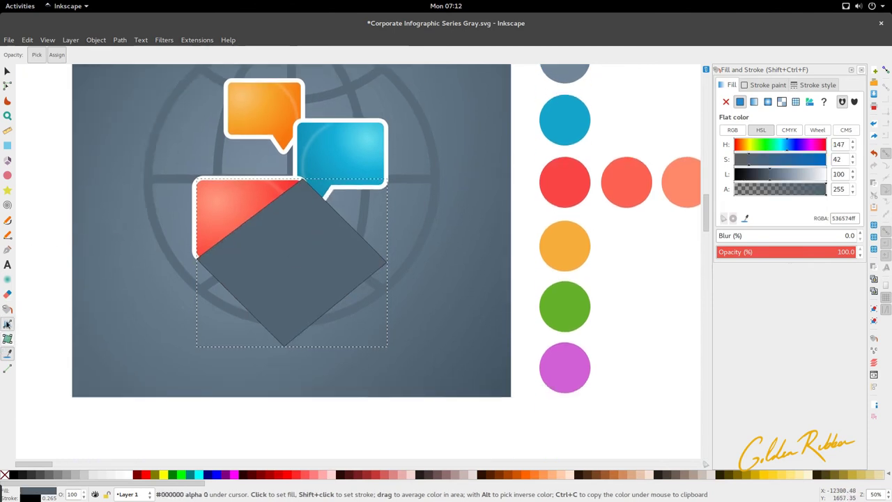
# Give the grey diamond a linear dark-to-transparent gradient fade.
pyautogui.click(8, 323)
pyautogui.moveTo(248, 221); pyautogui.dragTo(307, 161)
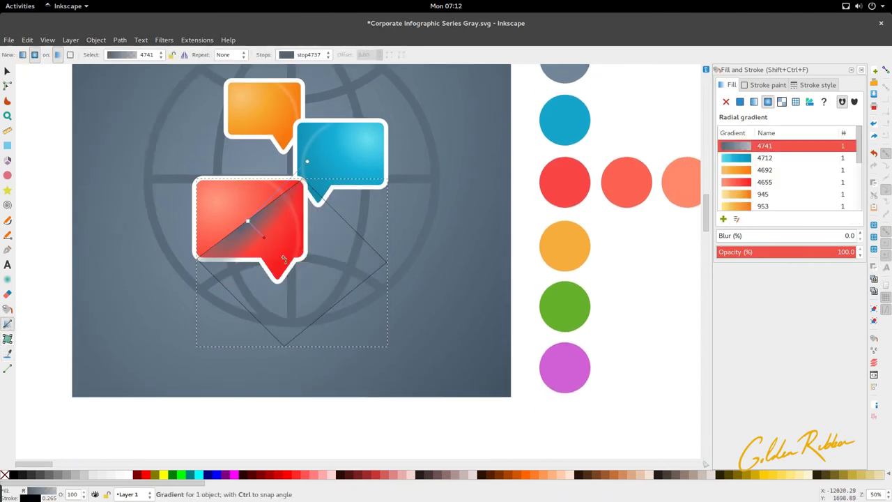
pyautogui.hotkey('ctrl', 'z')
pyautogui.hotkey('ctrl', 'z')
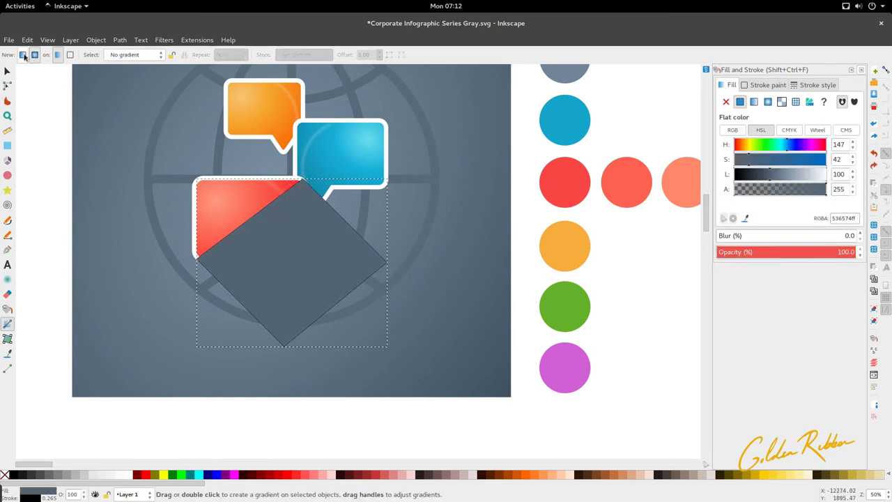
pyautogui.click(23, 55)
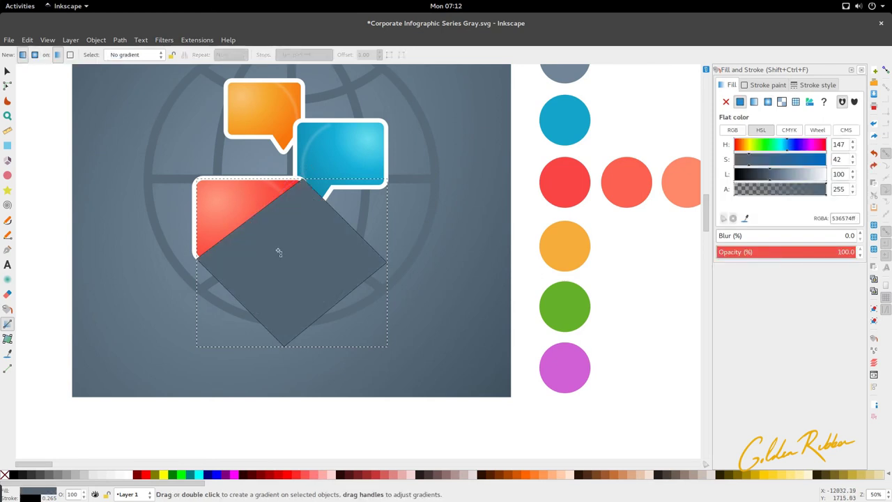
pyautogui.moveTo(279, 252); pyautogui.dragTo(321, 308)
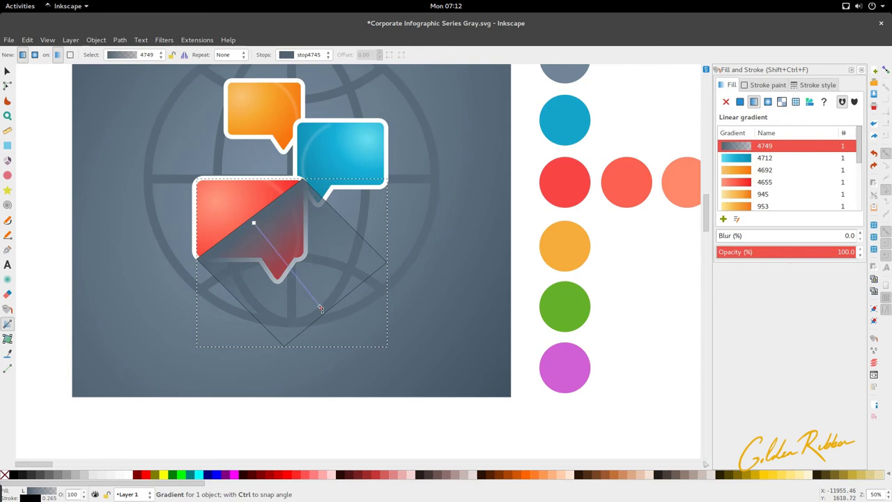
pyautogui.press('s')
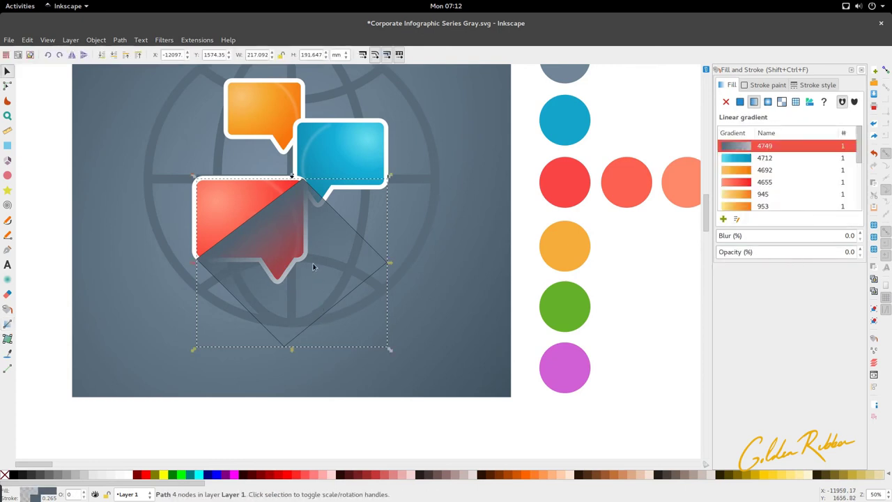
# Place the diamond behind the red bubble but above the blue one, and remove its stroke.
pyautogui.click(111, 57)
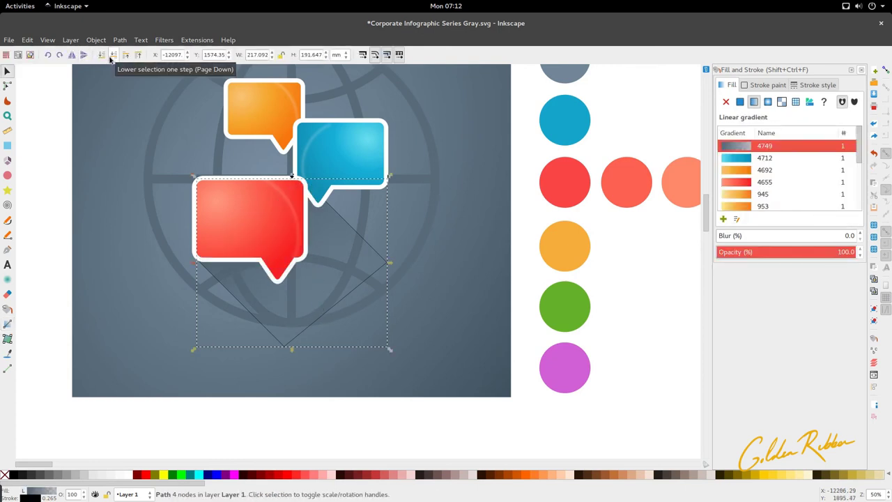
pyautogui.click(125, 55)
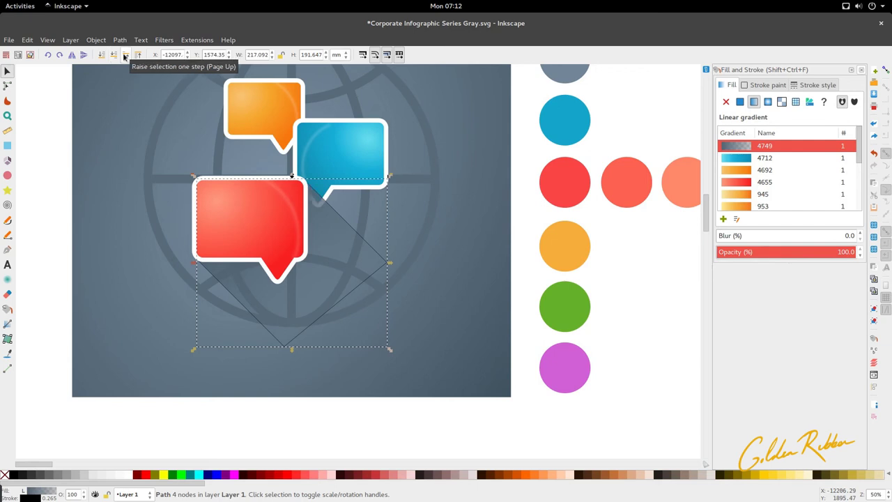
pyautogui.rightClick(31, 490)
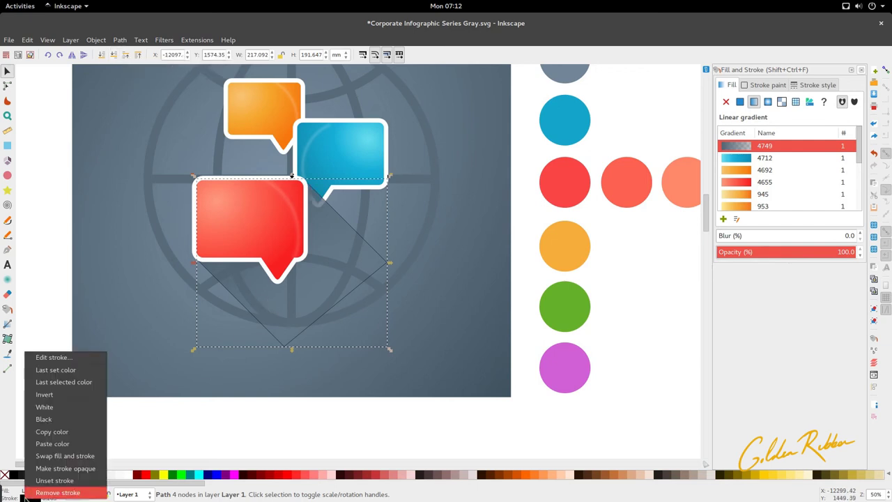
pyautogui.click(45, 490)
pyautogui.press('Escape')
pyautogui.scroll(-2, 144, 275)
pyautogui.scroll(2, 186, 291)
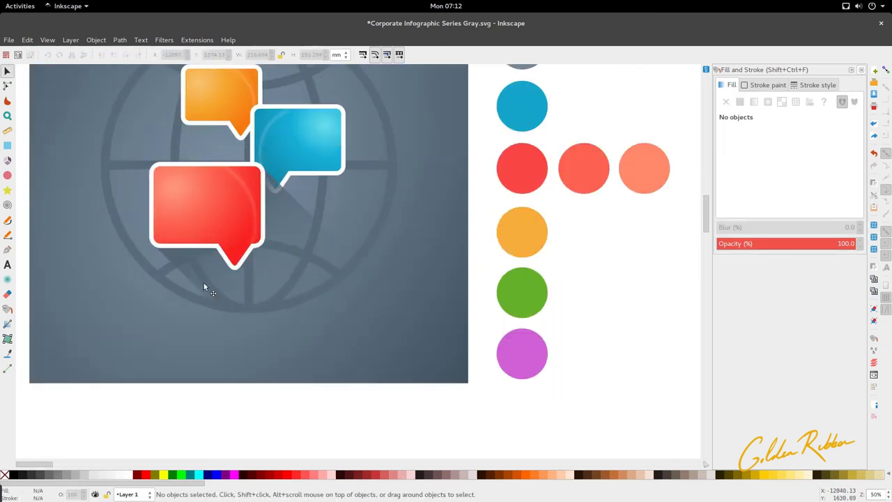
# Darken the shadow shape's grey fill slightly and select the finished shadow.
pyautogui.doubleClick(209, 205)
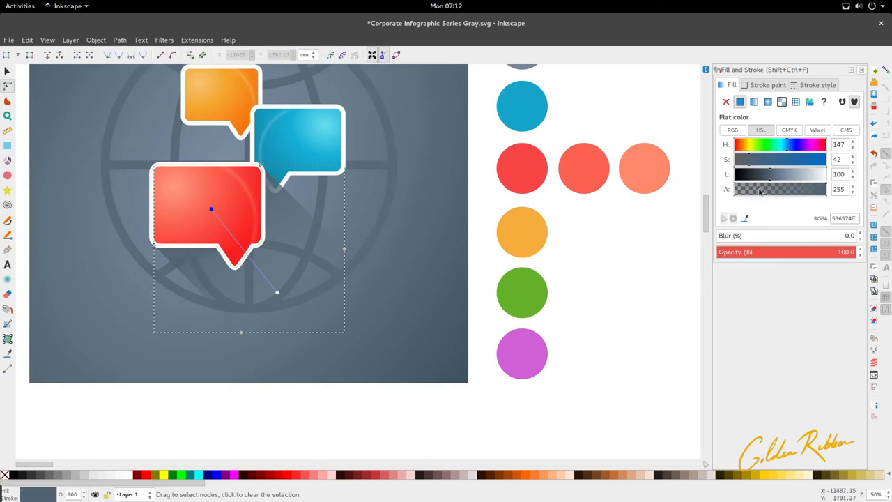
pyautogui.moveTo(765, 177); pyautogui.dragTo(762, 178)
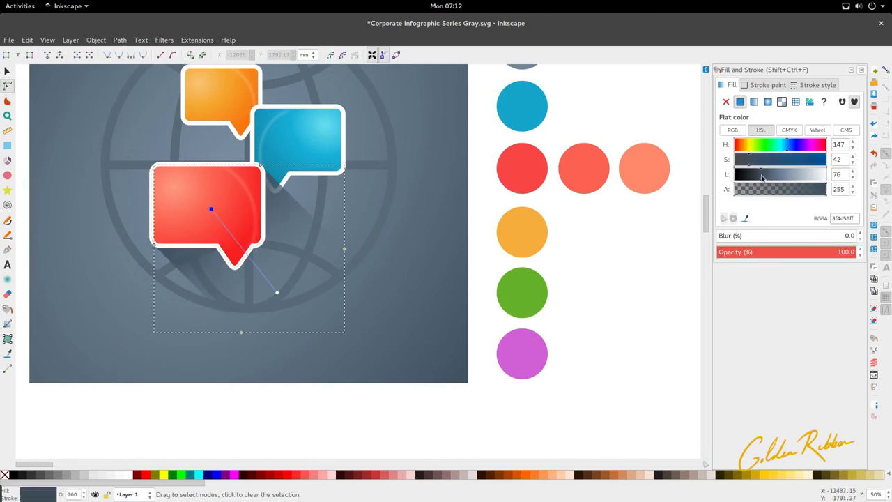
pyautogui.click(394, 415)
pyautogui.scroll(-2, 209, 223)
pyautogui.press('s')
pyautogui.scroll(2, 242, 211)
pyautogui.click(243, 220)
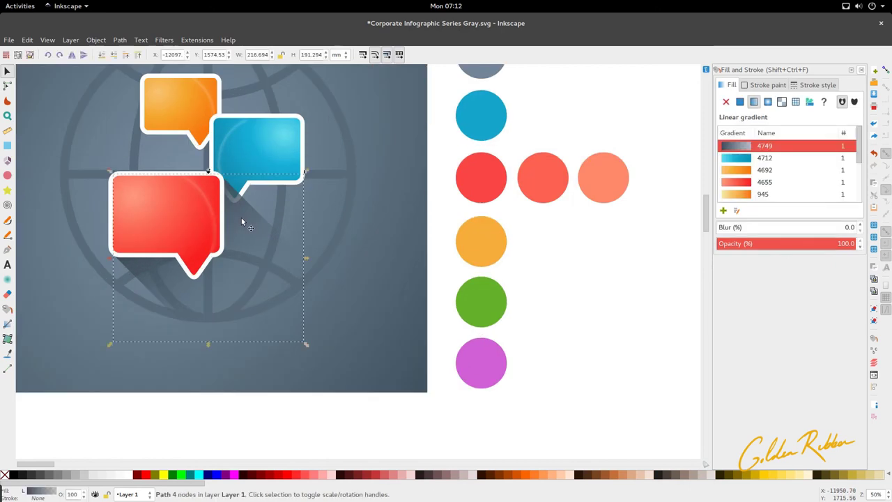
# Duplicate the red bubble's shadow, shrink it and tuck it behind the blue bubble.
pyautogui.scroll(1, 241, 221)
pyautogui.hotkey('ctrl', 'd')
pyautogui.press('Home')
pyautogui.moveTo(244, 265); pyautogui.dragTo(335, 193)
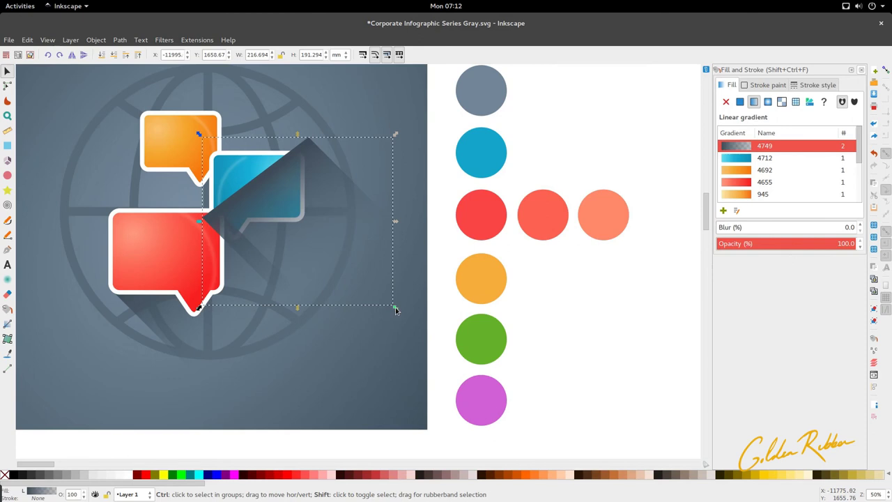
pyautogui.moveTo(396, 308); pyautogui.dragTo(377, 291)
pyautogui.moveTo(321, 243); pyautogui.dragTo(319, 246)
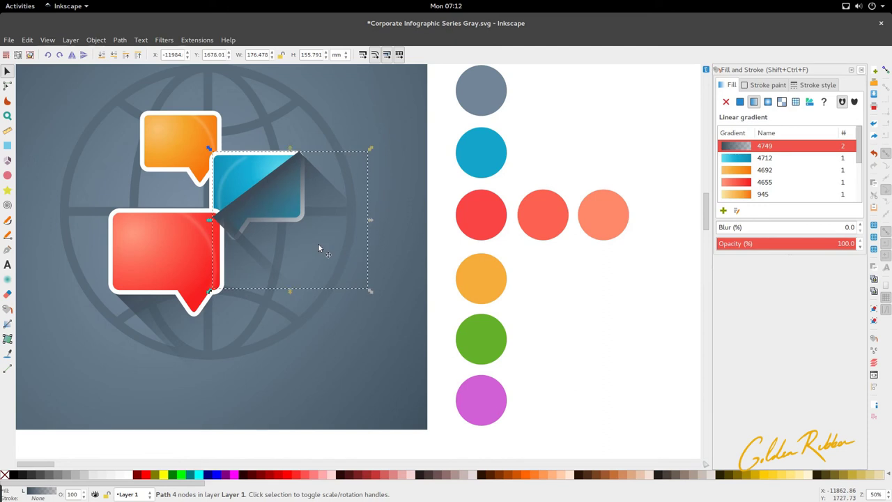
pyautogui.click(111, 57)
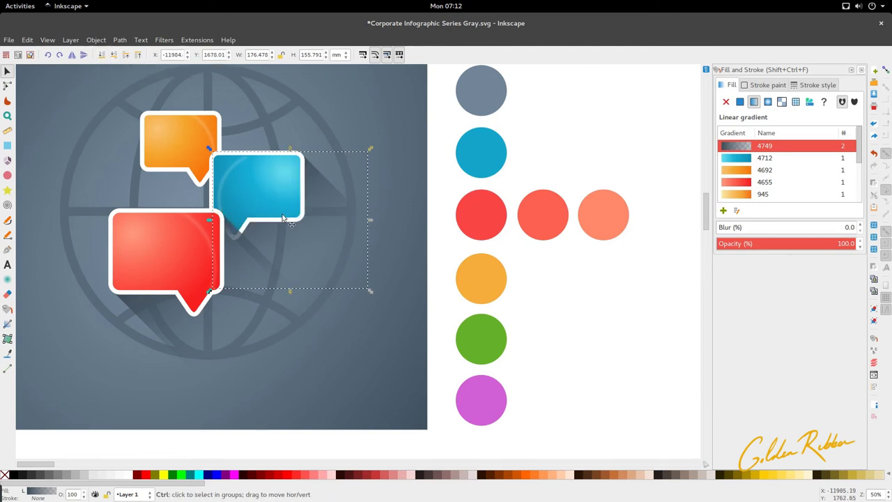
# Move a shadow onto the orange bubble, shrink it and lower it behind that bubble.
pyautogui.moveTo(319, 256); pyautogui.dragTo(236, 209)
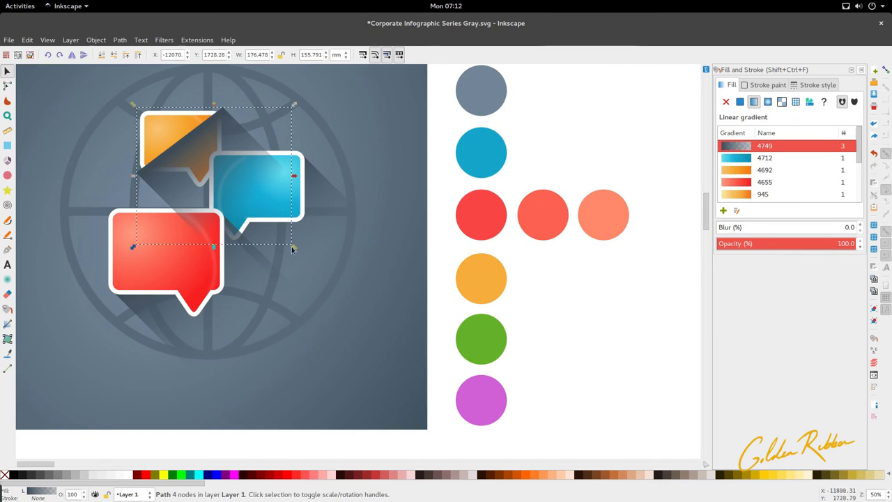
pyautogui.moveTo(294, 247); pyautogui.dragTo(276, 231)
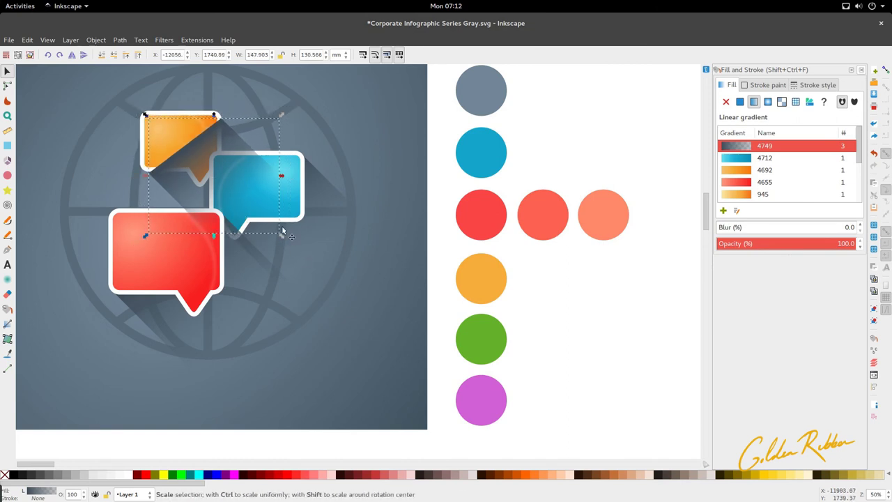
pyautogui.moveTo(230, 132); pyautogui.dragTo(222, 125)
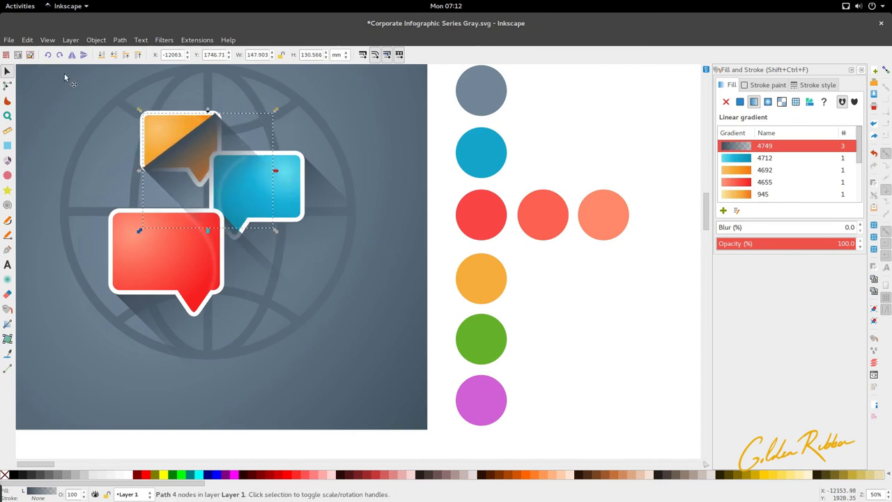
pyautogui.click(112, 56)
pyautogui.click(112, 56)
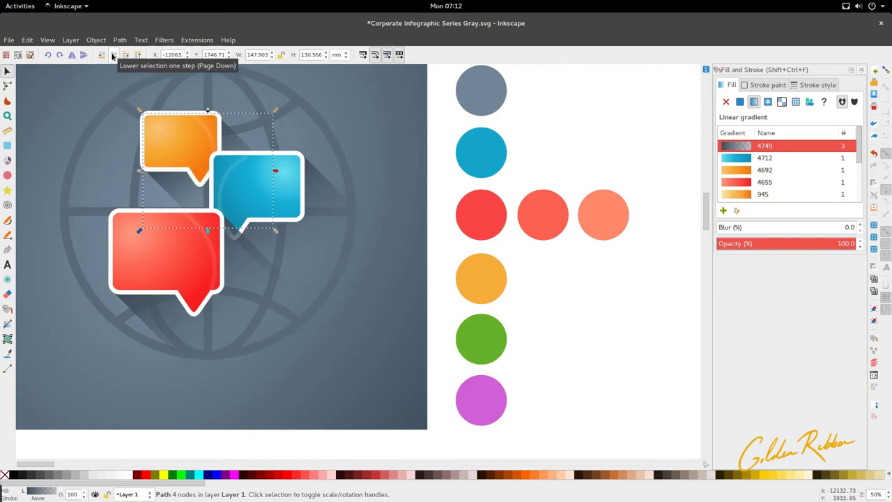
pyautogui.scroll(-1, 485, 230)
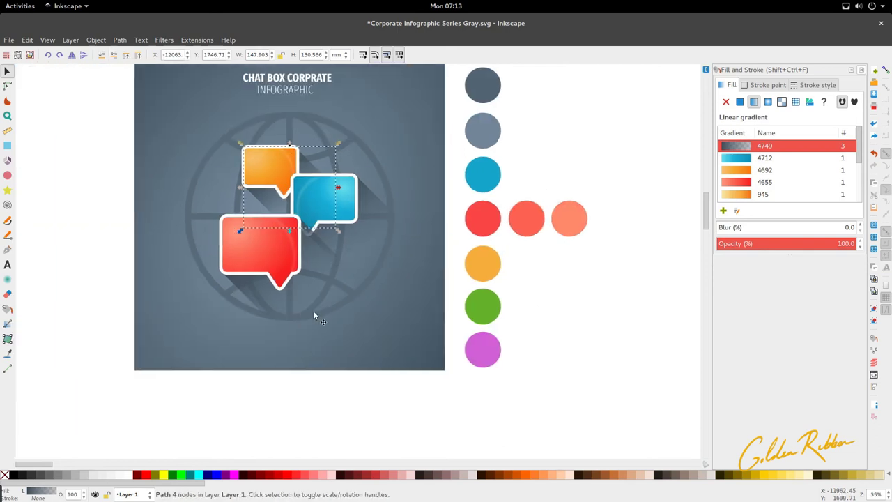
# Select the gray background, zoom around the shadowed bubbles, and save the document.
pyautogui.click(313, 352)
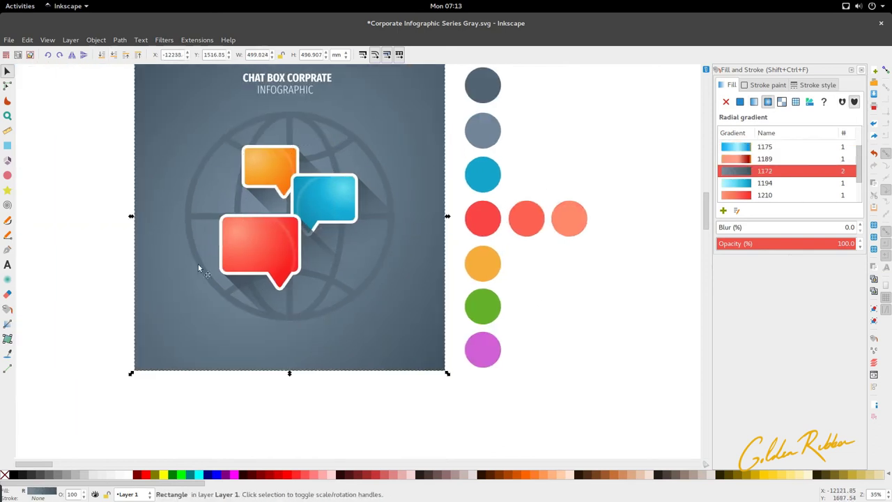
pyautogui.scroll(3, 199, 268)
pyautogui.scroll(1, 317, 243)
pyautogui.scroll(-1, 318, 229)
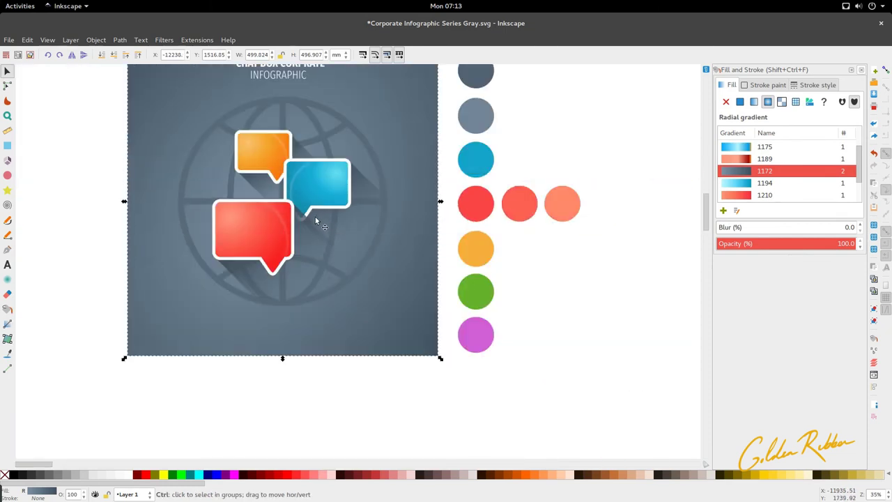
pyautogui.scroll(1, 315, 217)
pyautogui.scroll(1, 292, 192)
pyautogui.scroll(-2, 277, 203)
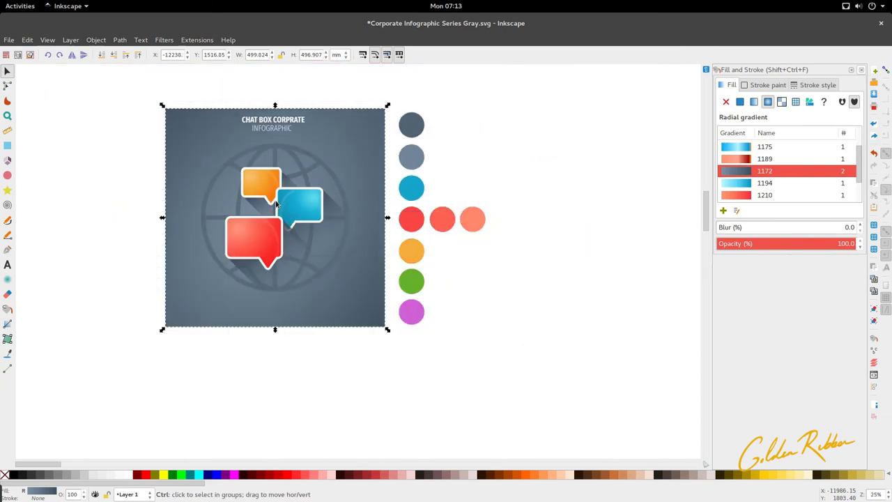
pyautogui.hotkey('ctrl', 's')
pyautogui.scroll(1, 281, 202)
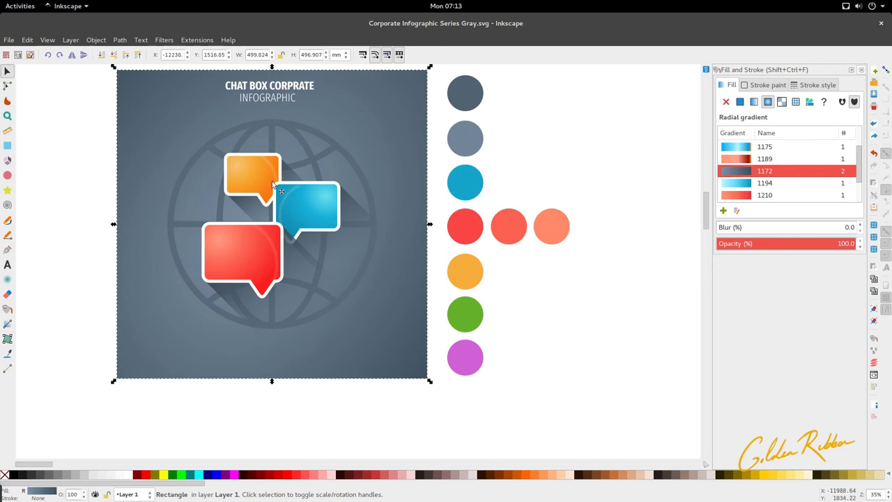
# Draw a leader line from the orange bubble's corner heading left.
pyautogui.click(8, 235)
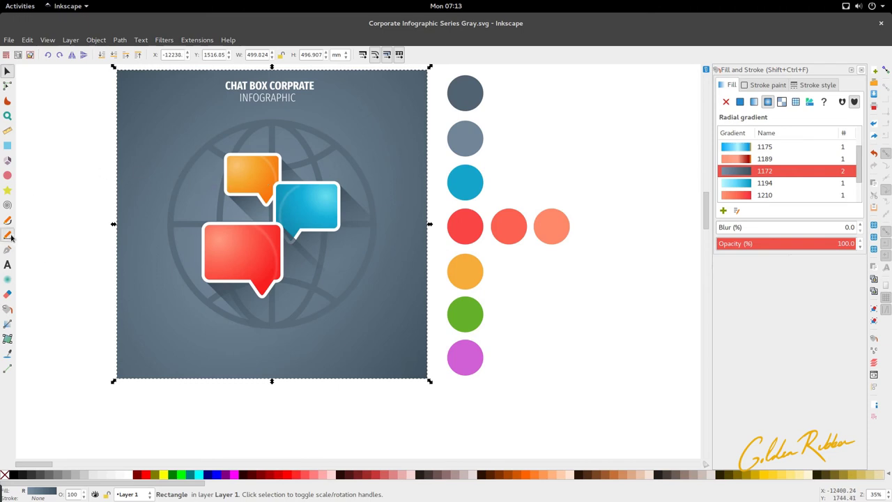
pyautogui.click(232, 150)
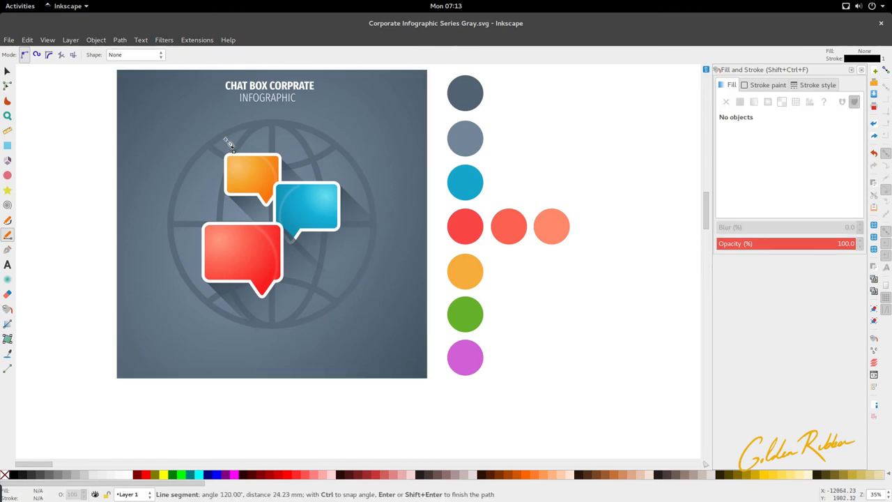
pyautogui.doubleClick(157, 143)
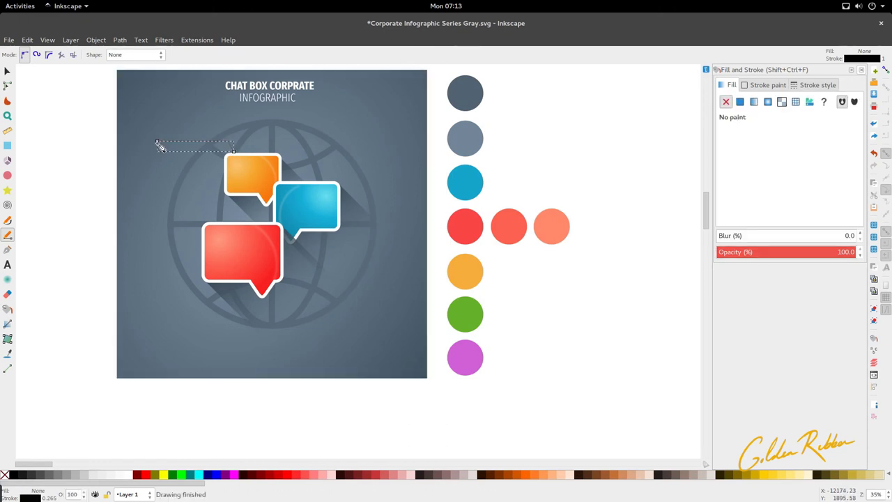
pyautogui.press('s')
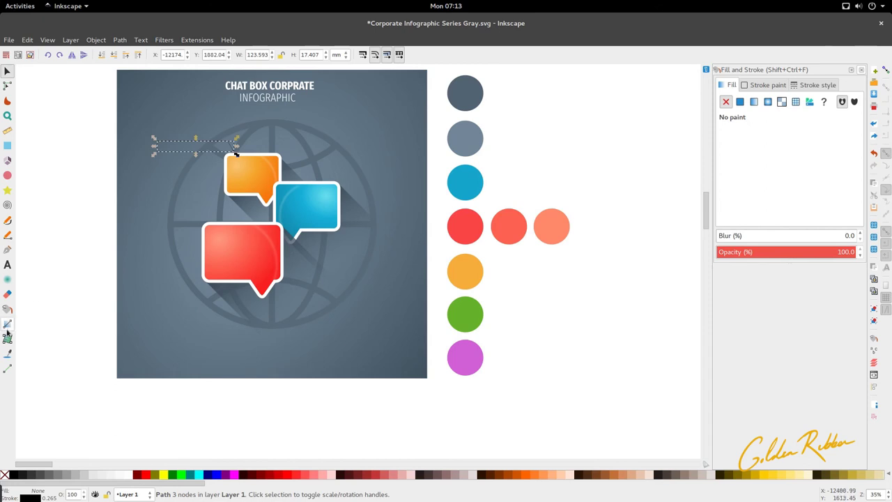
# Draw bent leader lines from the blue bubble rightward and below the red bubble leftward.
pyautogui.click(7, 235)
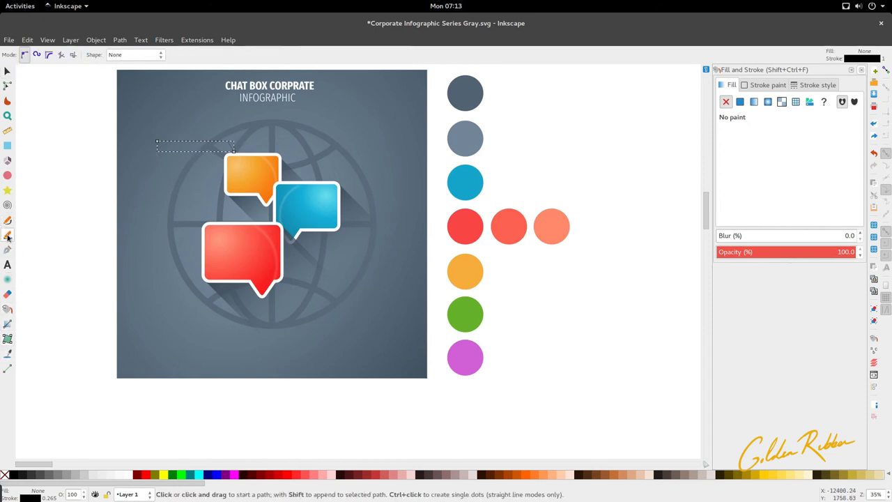
pyautogui.click(339, 179)
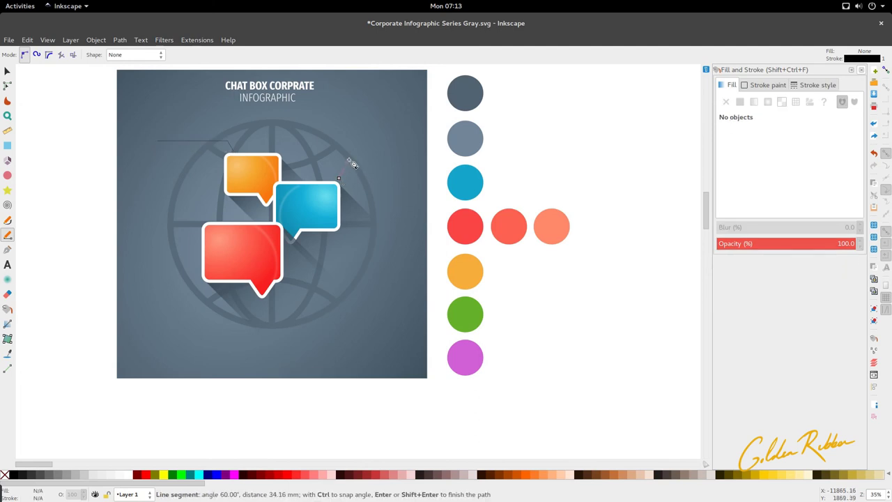
pyautogui.click(347, 161)
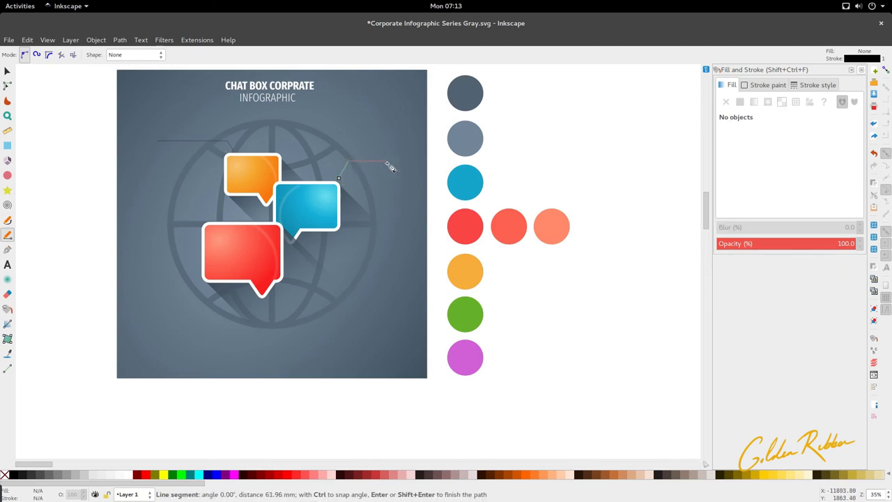
pyautogui.doubleClick(399, 162)
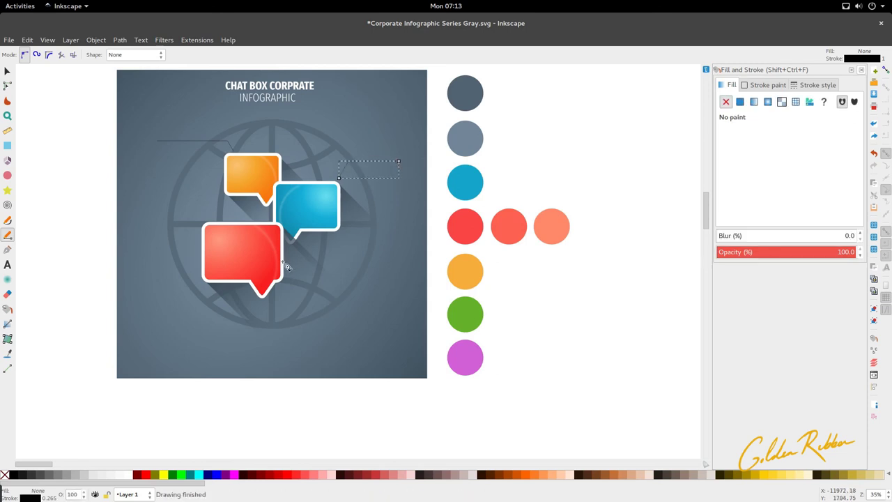
pyautogui.click(260, 302)
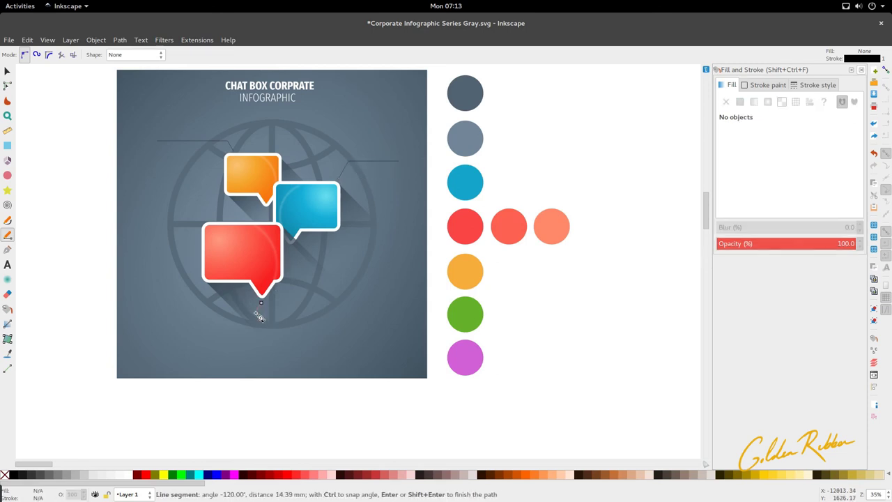
pyautogui.click(254, 315)
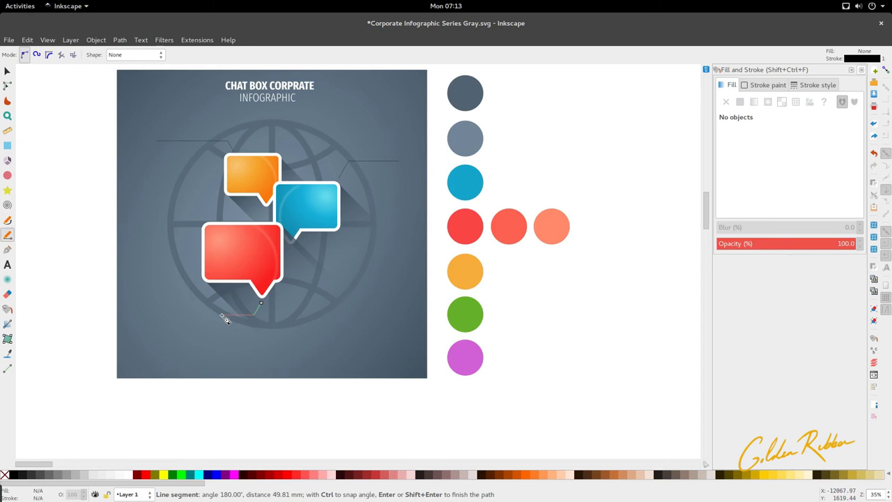
pyautogui.doubleClick(184, 315)
pyautogui.press('space')
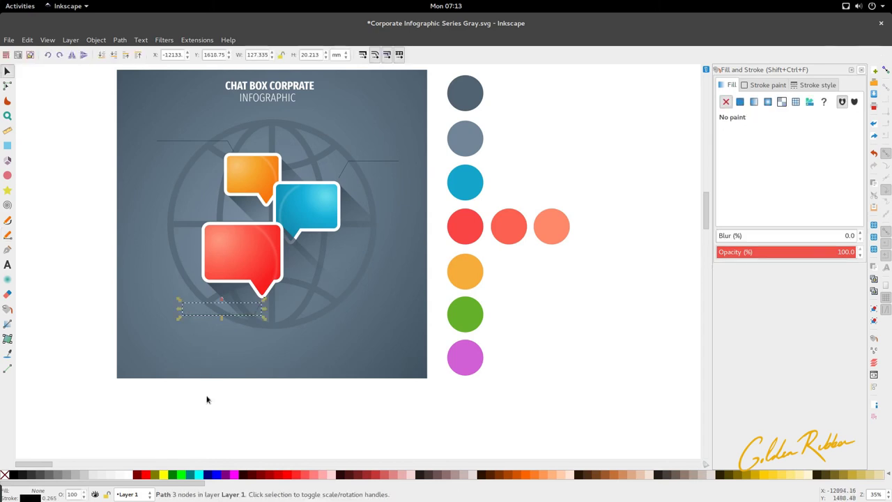
# Select all three leader lines and set their stroke width to 1.000 mm.
pyautogui.click(207, 398)
pyautogui.click(236, 314)
pyautogui.keyDown('shift'); pyautogui.click(224, 140); pyautogui.keyUp('shift')
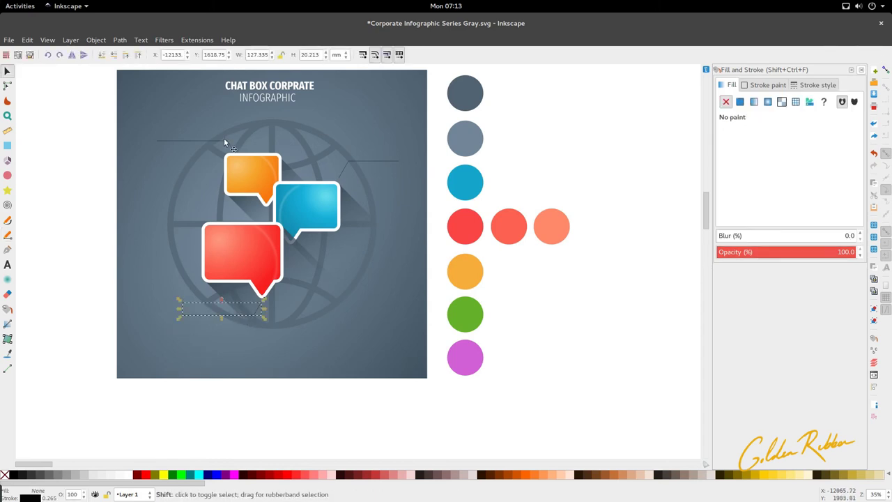
pyautogui.keyDown('shift'); pyautogui.click(350, 163); pyautogui.keyUp('shift')
pyautogui.click(816, 84)
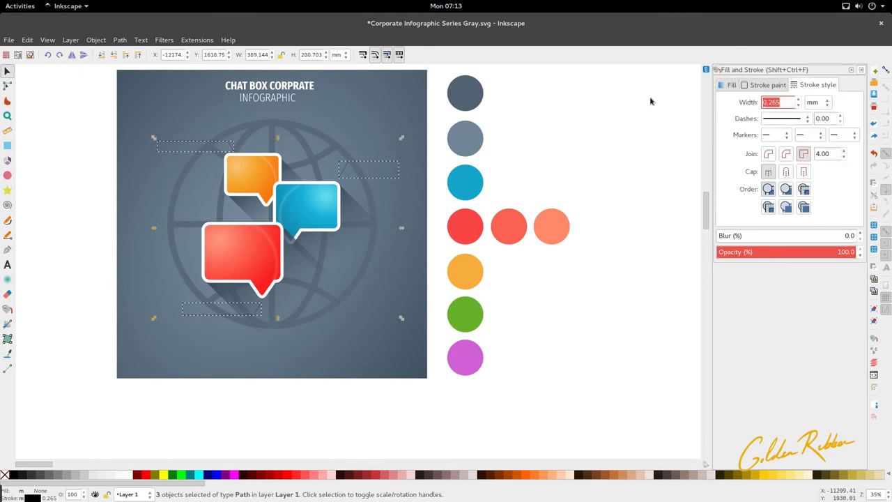
pyautogui.write('1')
pyautogui.press('Return')
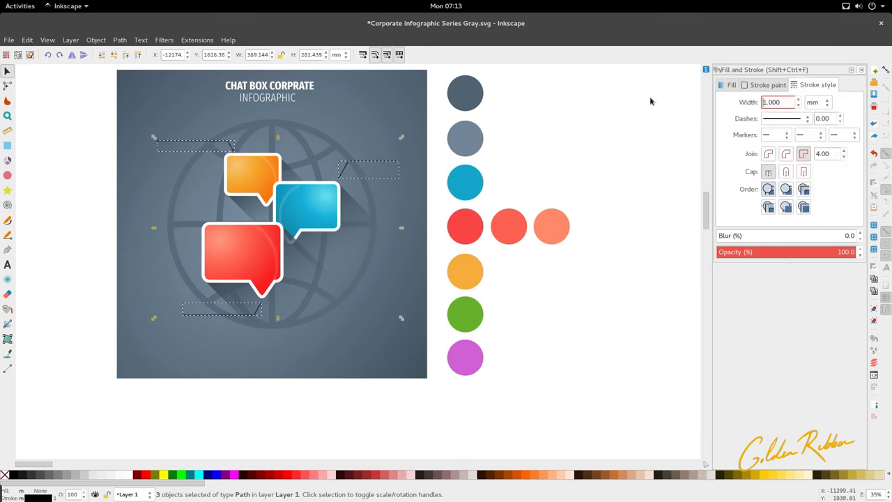
pyautogui.click(570, 142)
# Draw a small circle at the upper-left line's end, with full opacity and a dark outline.
pyautogui.press('e')
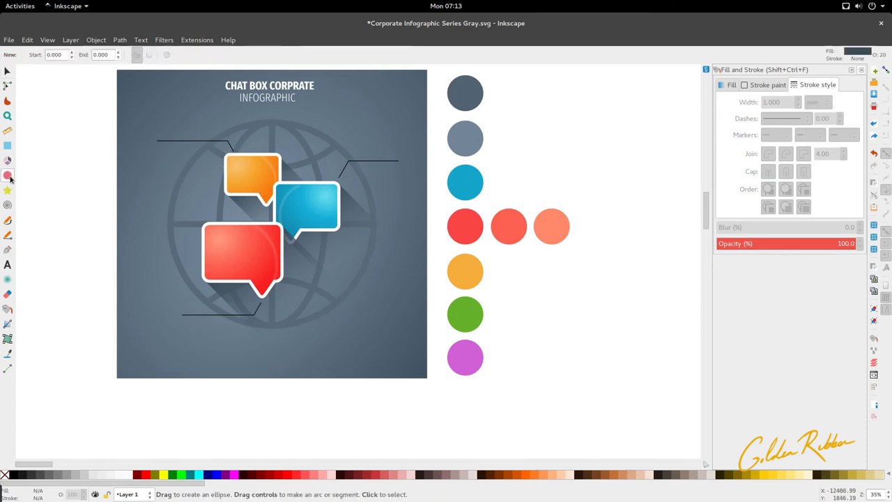
pyautogui.scroll(4, 147, 145)
pyautogui.moveTo(146, 146)
pyautogui.mouseDown()
pyautogui.moveTo(163, 163)
pyautogui.moveTo(145, 155)
pyautogui.mouseUp()
pyautogui.press('space')
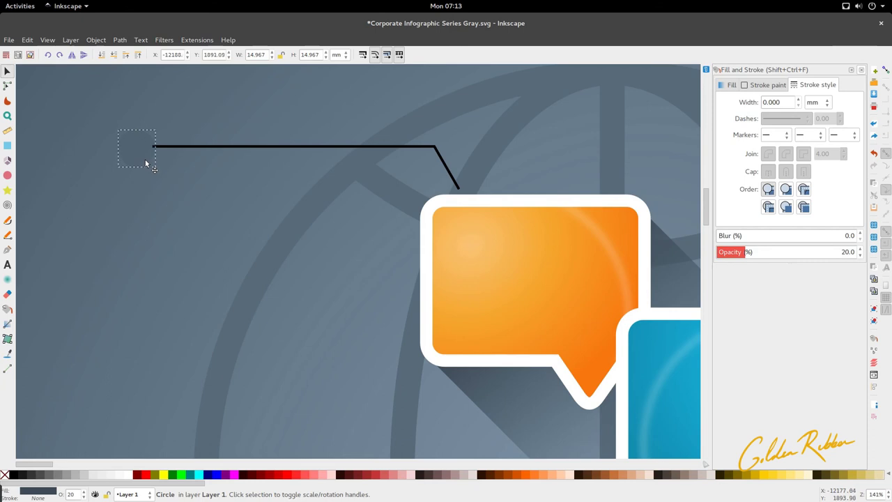
pyautogui.scroll(-4, 255, 163)
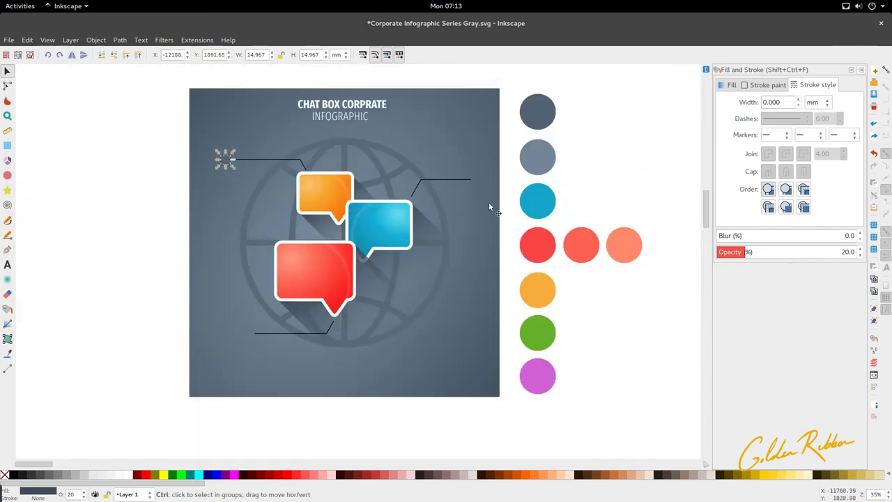
pyautogui.moveTo(759, 252); pyautogui.dragTo(859, 253)
pyautogui.scroll(4, 263, 170)
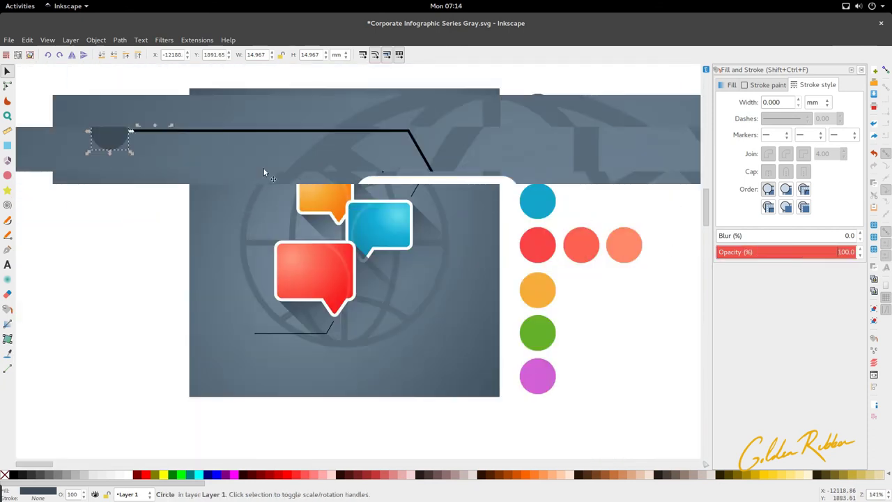
pyautogui.press('d')
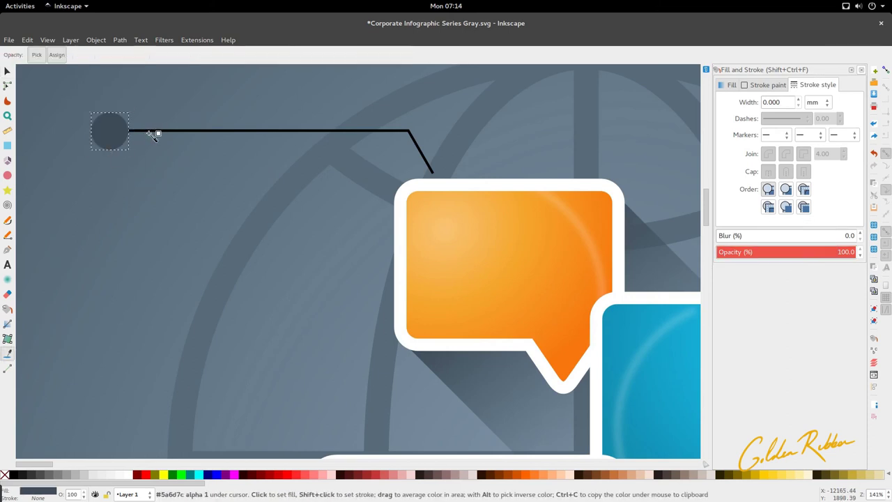
pyautogui.keyDown('shift'); pyautogui.click(150, 138); pyautogui.keyUp('shift')
pyautogui.press('s')
# Duplicate the circle onto the ends of the bottom and upper-right leader lines.
pyautogui.scroll(-1, 180, 149)
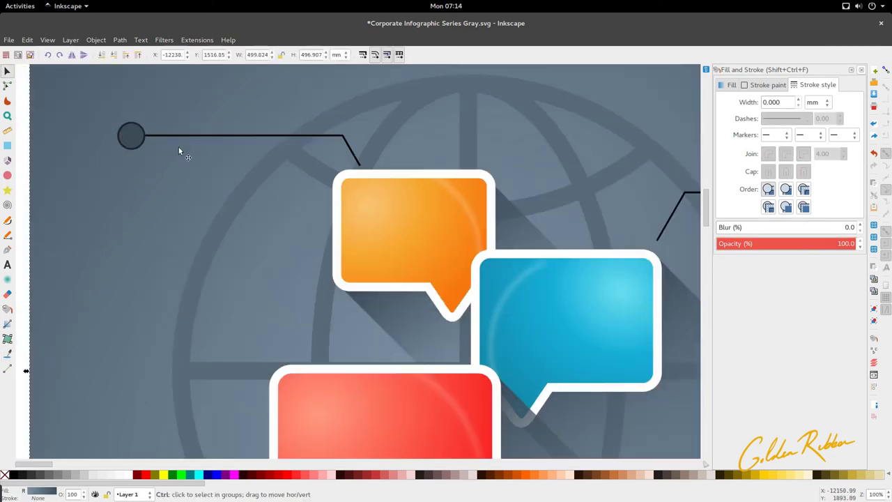
pyautogui.scroll(-2, 177, 141)
pyautogui.keyDown('ctrl'); pyautogui.click(139, 144); pyautogui.keyUp('ctrl')
pyautogui.keyDown('ctrl'); pyautogui.click(149, 139); pyautogui.keyUp('ctrl')
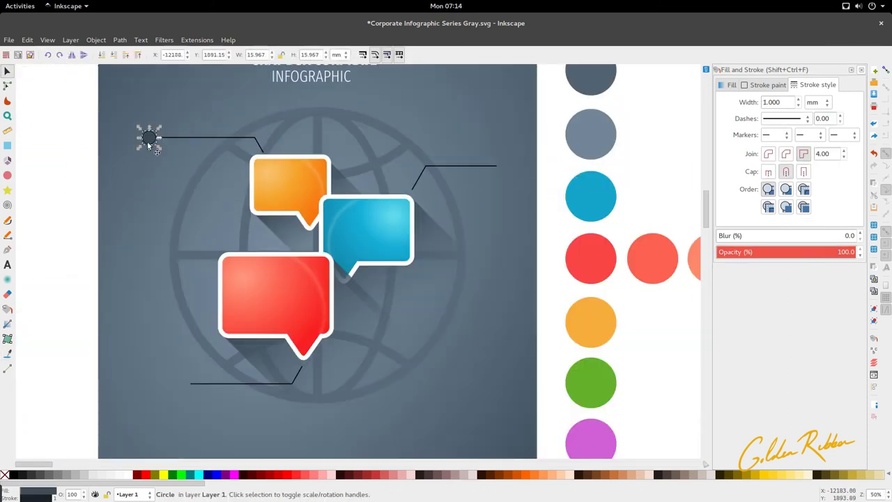
pyautogui.hotkey('ctrl', 'd')
pyautogui.moveTo(152, 145); pyautogui.dragTo(467, 199)
pyautogui.hotkey('ctrl', 'd')
pyautogui.moveTo(506, 167); pyautogui.dragTo(508, 175)
pyautogui.scroll(-2, 195, 236)
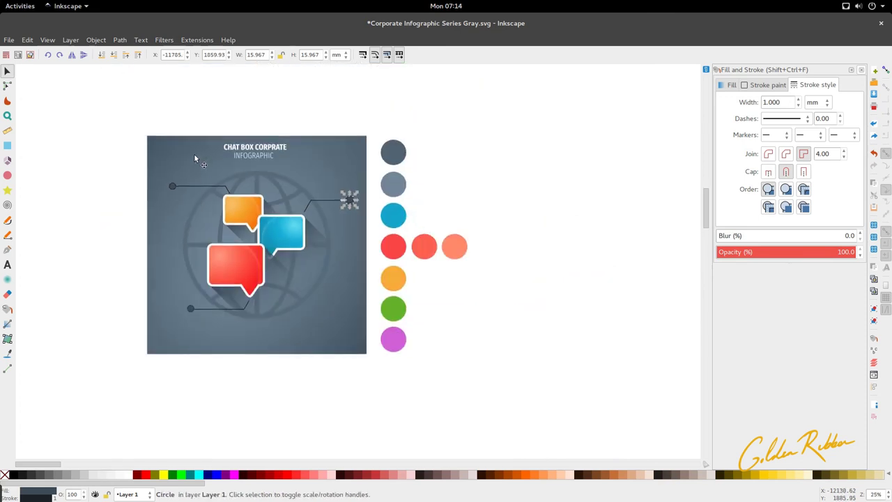
# Save the document and clear the selection.
pyautogui.scroll(-1, 195, 159)
pyautogui.hotkey('ctrl', 's')
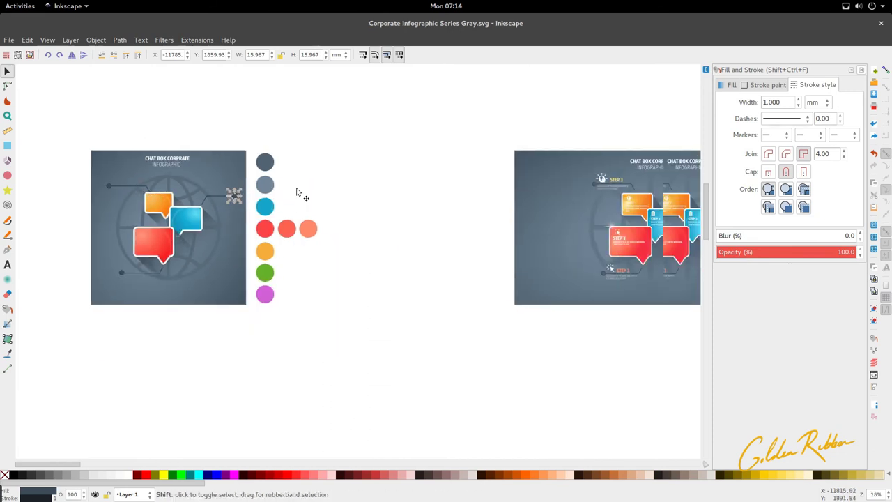
pyautogui.press('Escape')
# Select the sample's three STEP 3 titles, their bulb, clipboard and cursor icons, and body texts.
pyautogui.hscroll(4, 372, 202)
pyautogui.scroll(3, 519, 177)
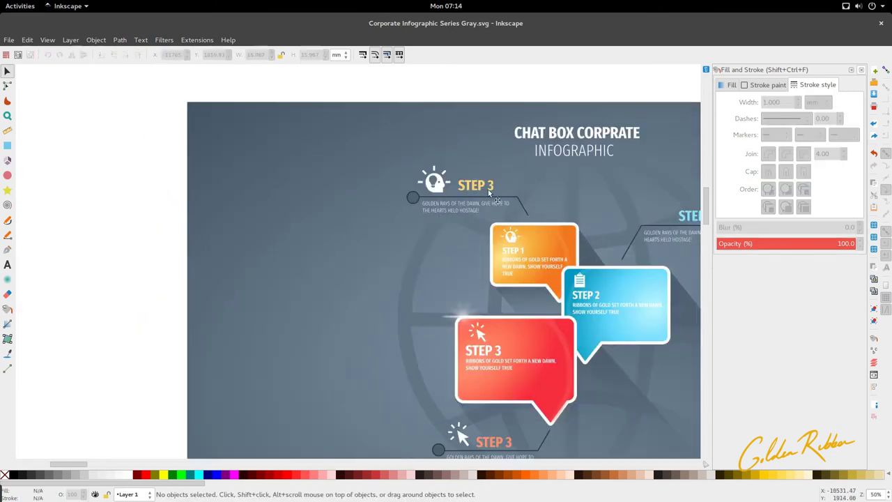
pyautogui.click(479, 192)
pyautogui.keyDown('shift'); pyautogui.click(434, 182); pyautogui.keyUp('shift')
pyautogui.hscroll(3, 438, 191)
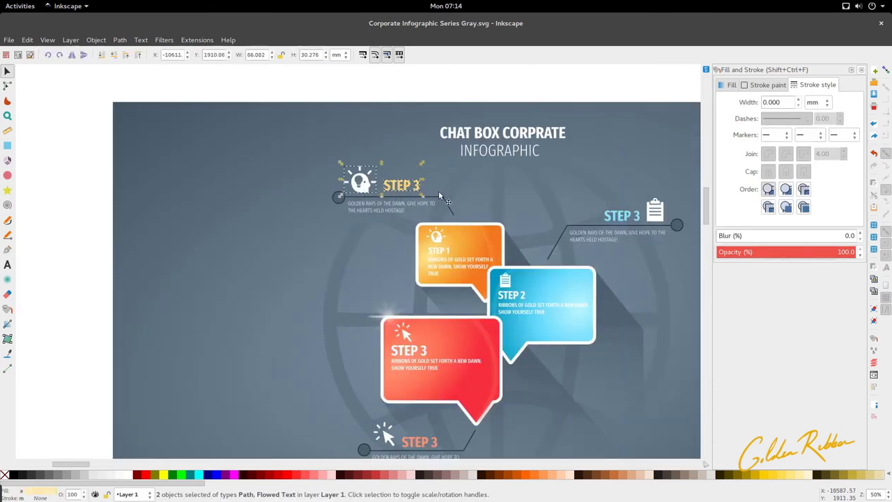
pyautogui.keyDown('shift'); pyautogui.click(608, 222); pyautogui.keyUp('shift')
pyautogui.keyDown('shift'); pyautogui.click(656, 209); pyautogui.keyUp('shift')
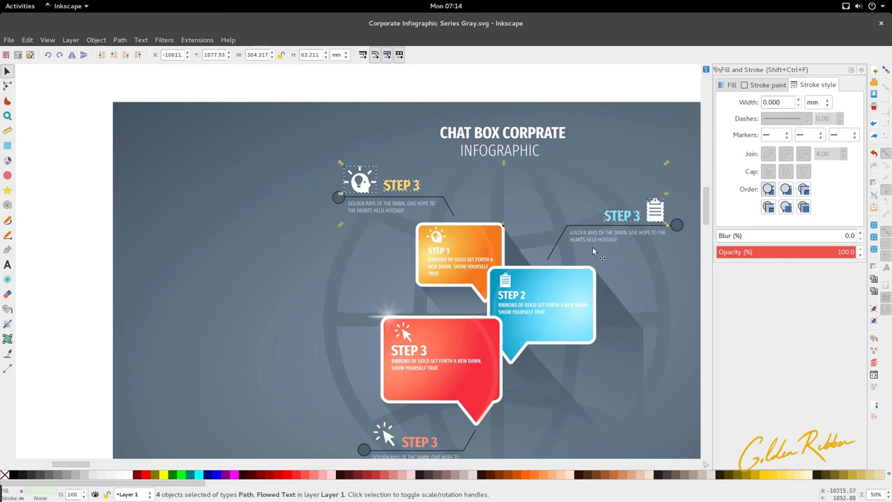
pyautogui.keyDown('shift'); pyautogui.click(391, 210); pyautogui.keyUp('shift')
pyautogui.keyDown('shift'); pyautogui.click(632, 234); pyautogui.keyUp('shift')
pyautogui.scroll(-5, 531, 233)
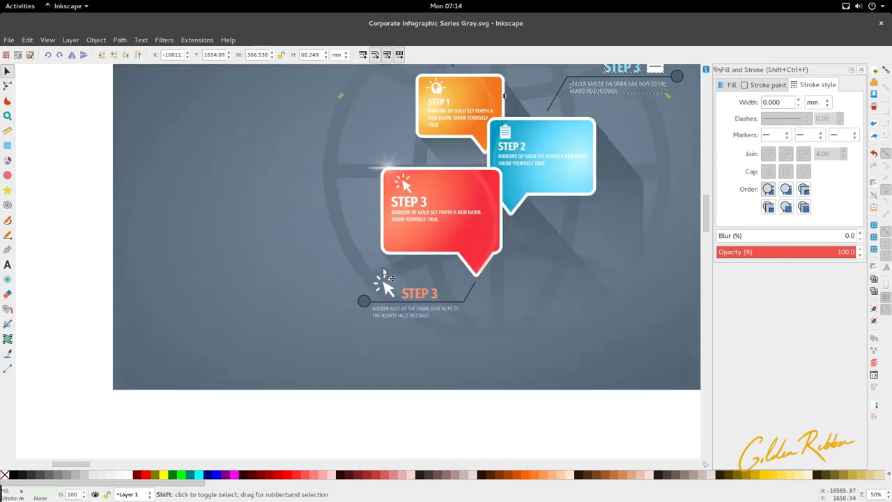
pyautogui.keyDown('shift'); pyautogui.click(384, 286); pyautogui.keyUp('shift')
pyautogui.keyDown('shift'); pyautogui.click(417, 297); pyautogui.keyUp('shift')
pyautogui.keyDown('shift'); pyautogui.click(416, 315); pyautogui.keyUp('shift')
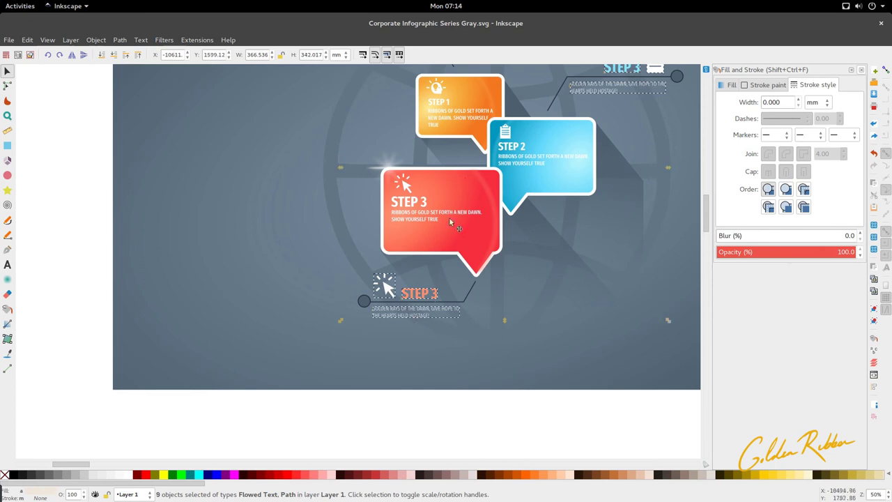
# Add the STEP 2 and red box's text and cursor icon to the selection, excluding the bubble shape.
pyautogui.scroll(3, 415, 315)
pyautogui.keyDown('shift'); pyautogui.click(519, 230); pyautogui.keyUp('shift')
pyautogui.keyDown('shift'); pyautogui.click(511, 228); pyautogui.keyUp('shift')
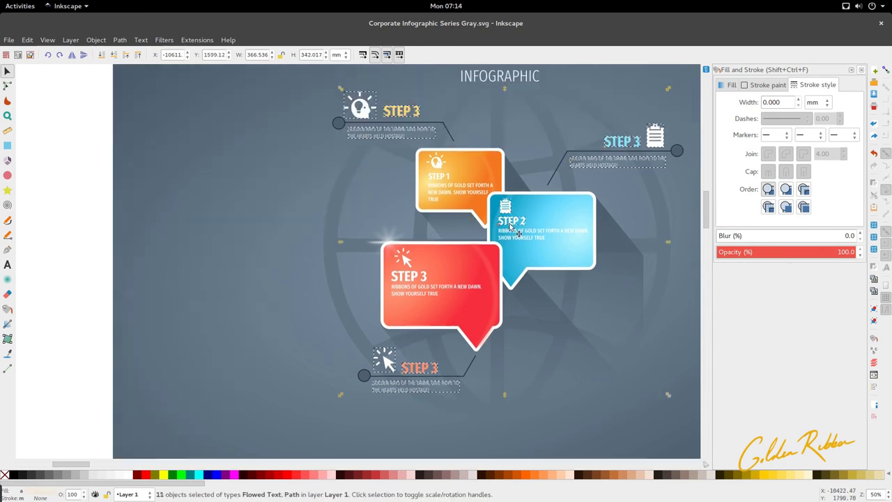
pyautogui.keyDown('shift'); pyautogui.click(411, 293); pyautogui.keyUp('shift')
pyautogui.keyDown('shift'); pyautogui.click(409, 288); pyautogui.keyUp('shift')
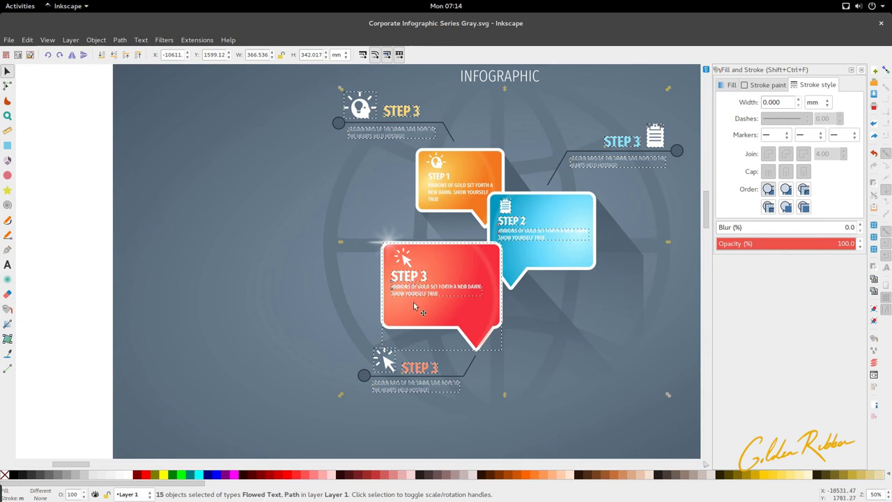
pyautogui.keyDown('shift'); pyautogui.click(412, 302); pyautogui.keyUp('shift')
pyautogui.keyDown('shift'); pyautogui.click(407, 261); pyautogui.keyUp('shift')
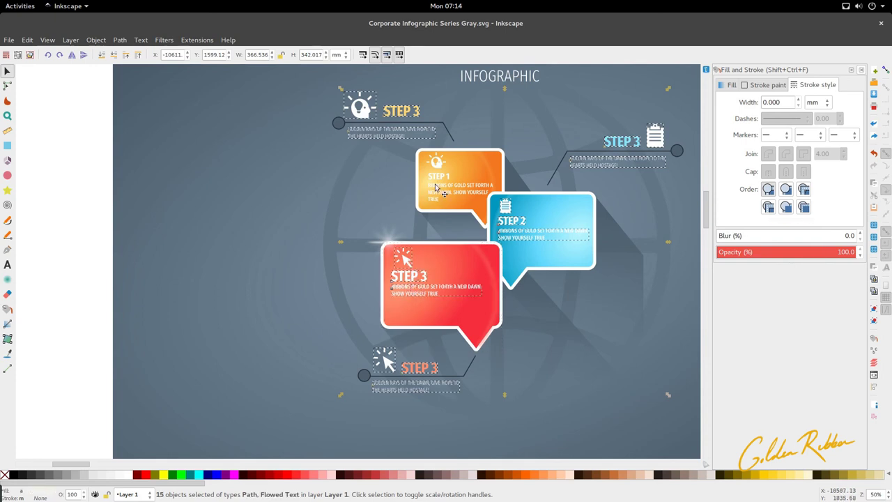
# Move the selected labels onto the left infographic, fitting them into its bubbles.
pyautogui.scroll(-4, 462, 171)
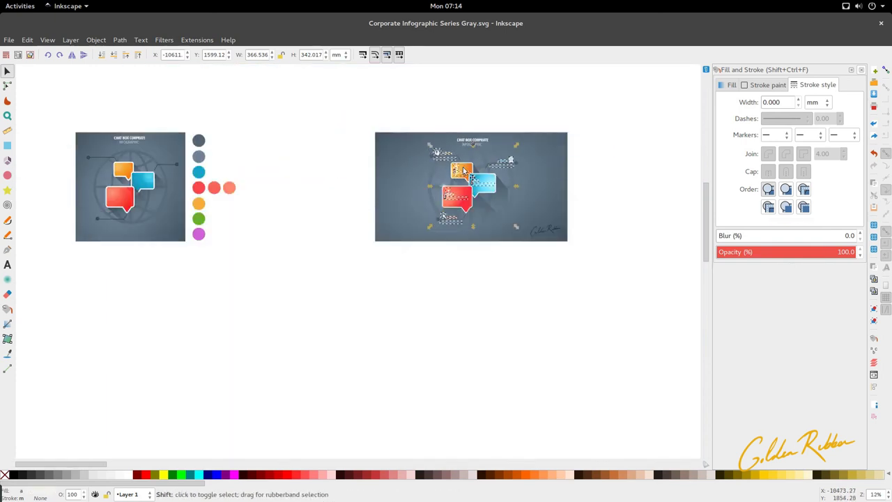
pyautogui.moveTo(462, 171); pyautogui.dragTo(348, 183)
pyautogui.scroll(3, 350, 179)
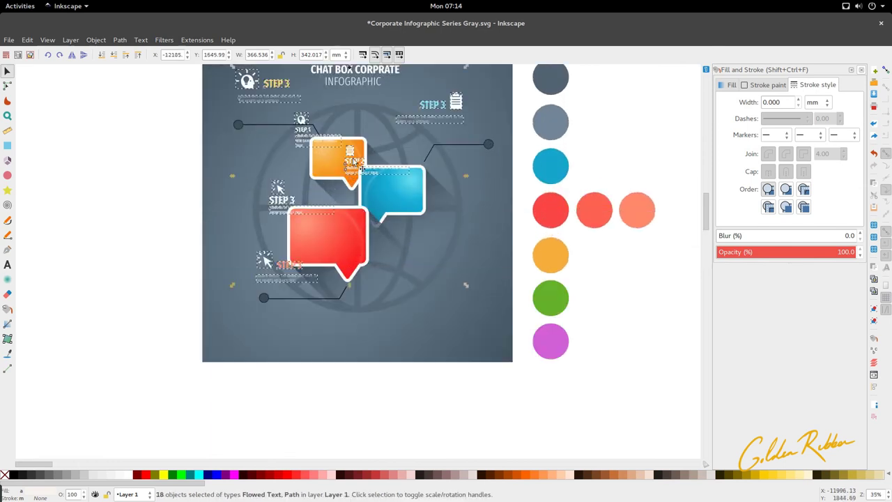
pyautogui.moveTo(350, 152); pyautogui.dragTo(374, 184)
# Nudge the bottom STEP 3 icon and title onto its leader line.
pyautogui.click(316, 374)
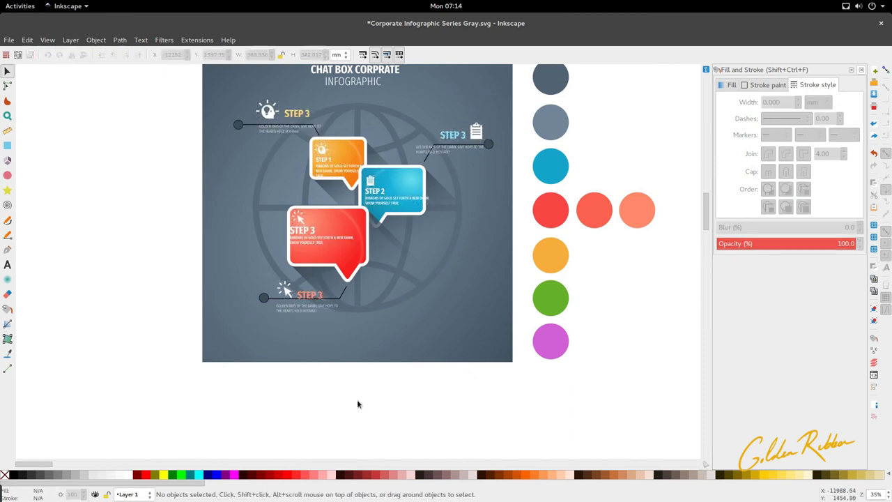
pyautogui.moveTo(358, 403); pyautogui.dragTo(310, 364)
pyautogui.moveTo(271, 279)
pyautogui.mouseDown()
pyautogui.moveTo(336, 317)
pyautogui.moveTo(282, 286)
pyautogui.mouseUp()
pyautogui.press('1')
pyautogui.moveTo(275, 325); pyautogui.dragTo(260, 317)
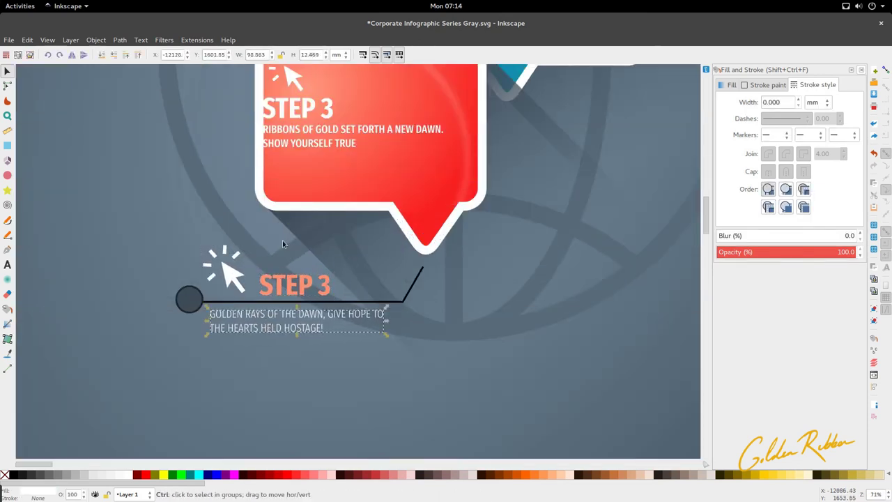
pyautogui.press('5')
# Shift the upper lightbulb icon and STEP 3 title left and down.
pyautogui.scroll(4, 256, 199)
pyautogui.click(279, 149)
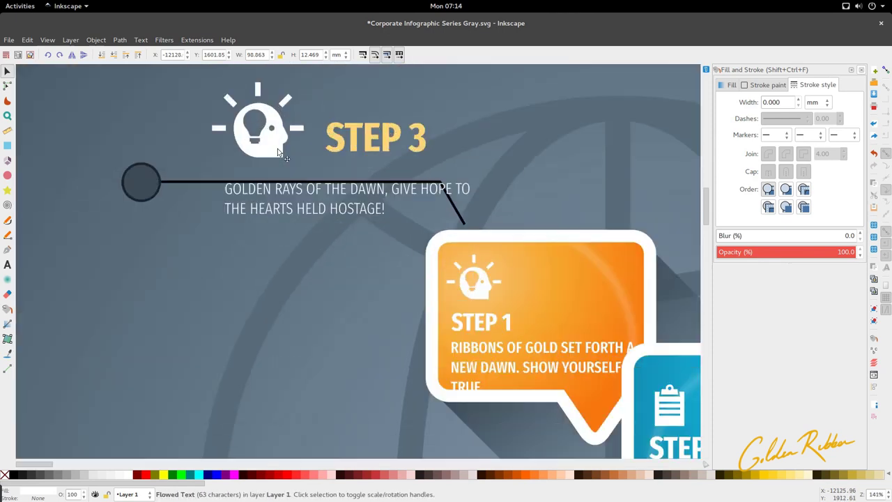
pyautogui.keyDown('shift'); pyautogui.click(364, 145); pyautogui.keyUp('shift')
pyautogui.moveTo(364, 145); pyautogui.dragTo(279, 193)
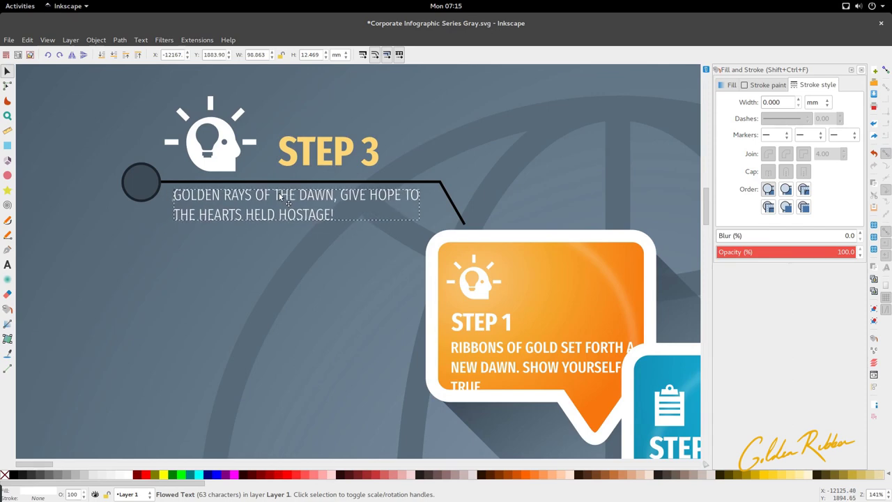
# Move the right body text onto its line and narrow its frame to rewrap it.
pyautogui.scroll(-3, 279, 193)
pyautogui.scroll(3, 519, 208)
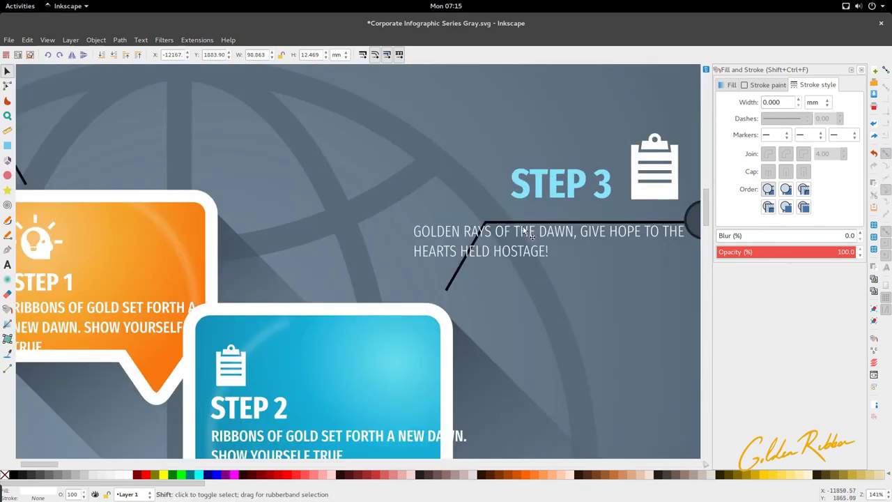
pyautogui.hscroll(5, 533, 237)
pyautogui.click(487, 238)
pyautogui.moveTo(487, 237); pyautogui.dragTo(561, 237)
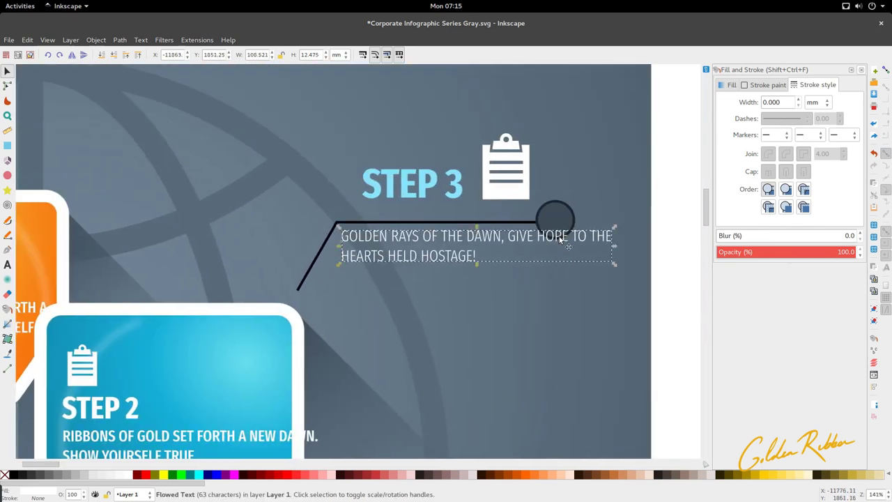
pyautogui.press('t')
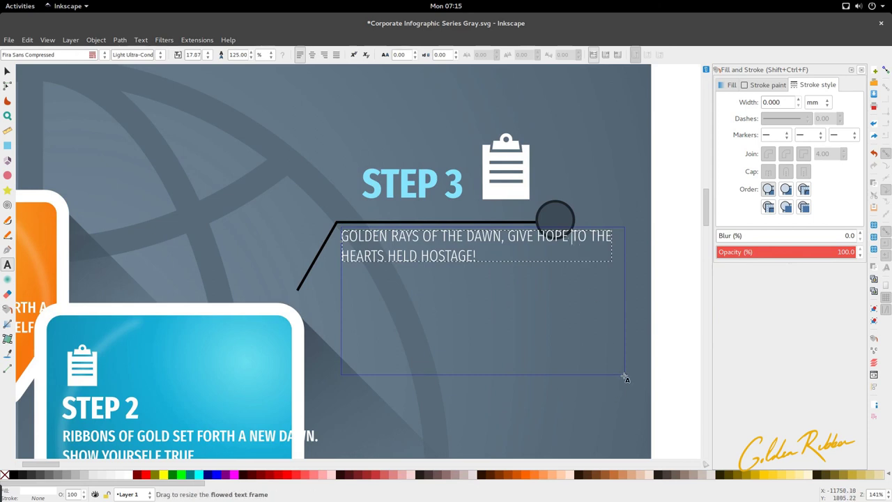
pyautogui.moveTo(627, 375); pyautogui.dragTo(518, 370)
pyautogui.press('F1')
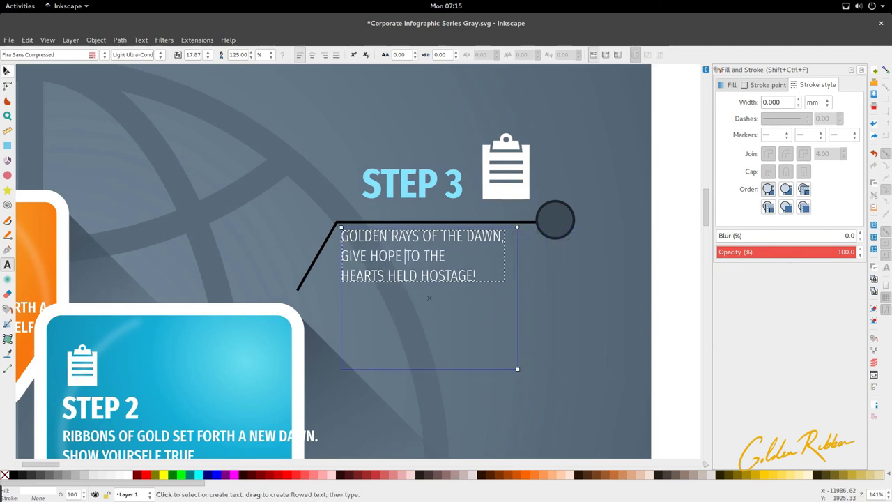
# Move the right STEP 3 title and clipboard icon closer to the line.
pyautogui.click(430, 188)
pyautogui.keyDown('shift'); pyautogui.click(495, 198); pyautogui.keyUp('shift')
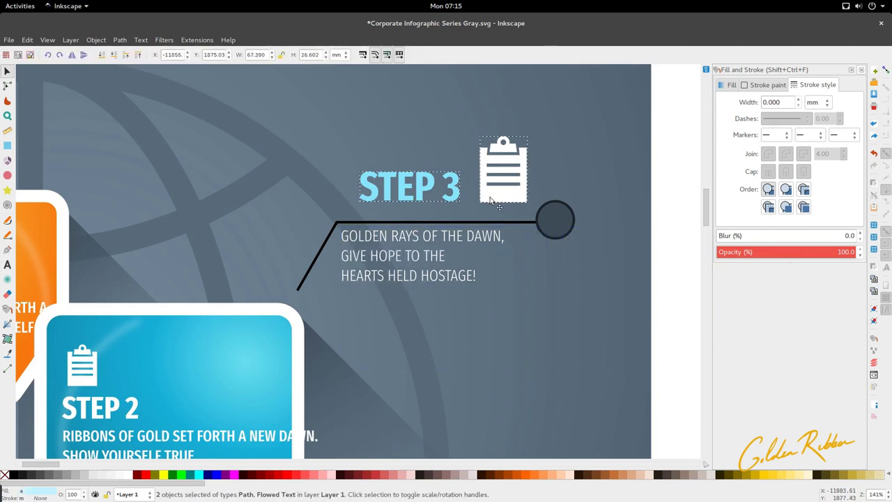
pyautogui.moveTo(494, 198); pyautogui.dragTo(481, 209)
pyautogui.press('5')
# Narrow the STEP 2 text frame to fit its bubble, then select the STEP 1 icon and title.
pyautogui.press('1')
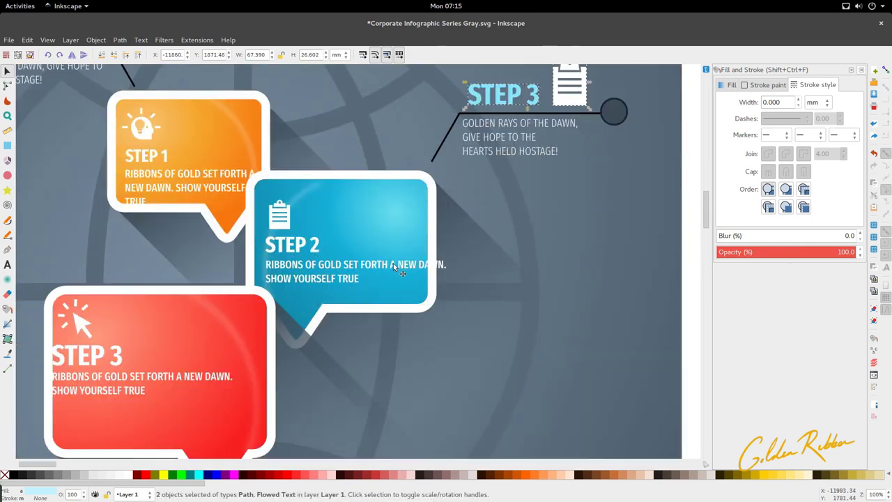
pyautogui.press('t')
pyautogui.click(406, 298)
pyautogui.moveTo(466, 361); pyautogui.dragTo(416, 363)
pyautogui.scroll(1, 143, 198)
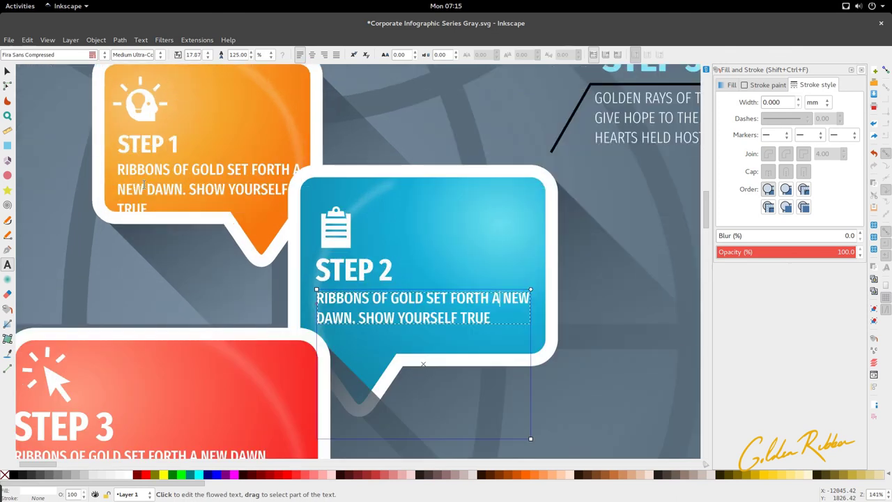
pyautogui.click(7, 70)
pyautogui.keyDown('shift'); pyautogui.click(146, 122); pyautogui.keyUp('shift')
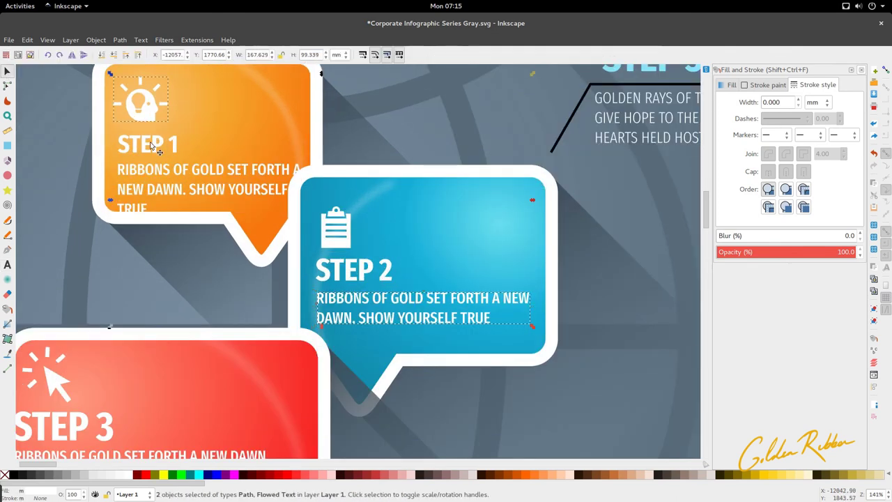